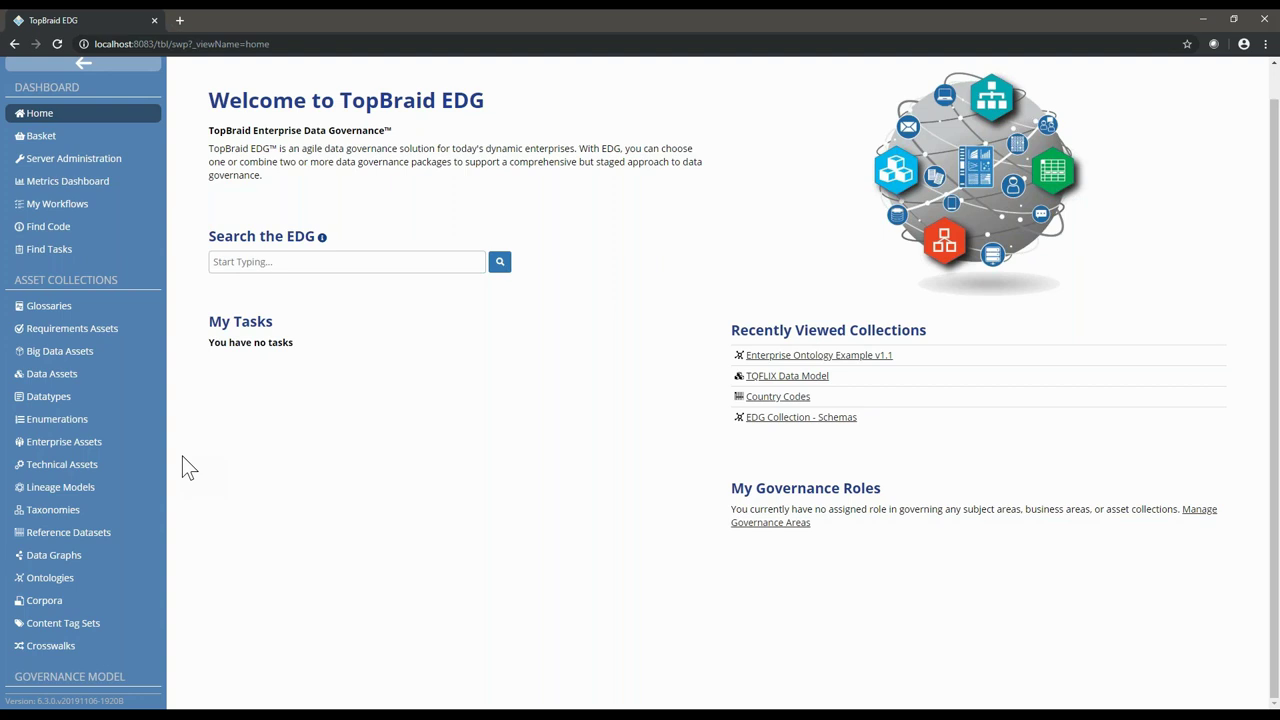
Step: Search the EDG for "access" and open the Access term from the Healthcare Glossary
scroll(182, 456, up, 1)
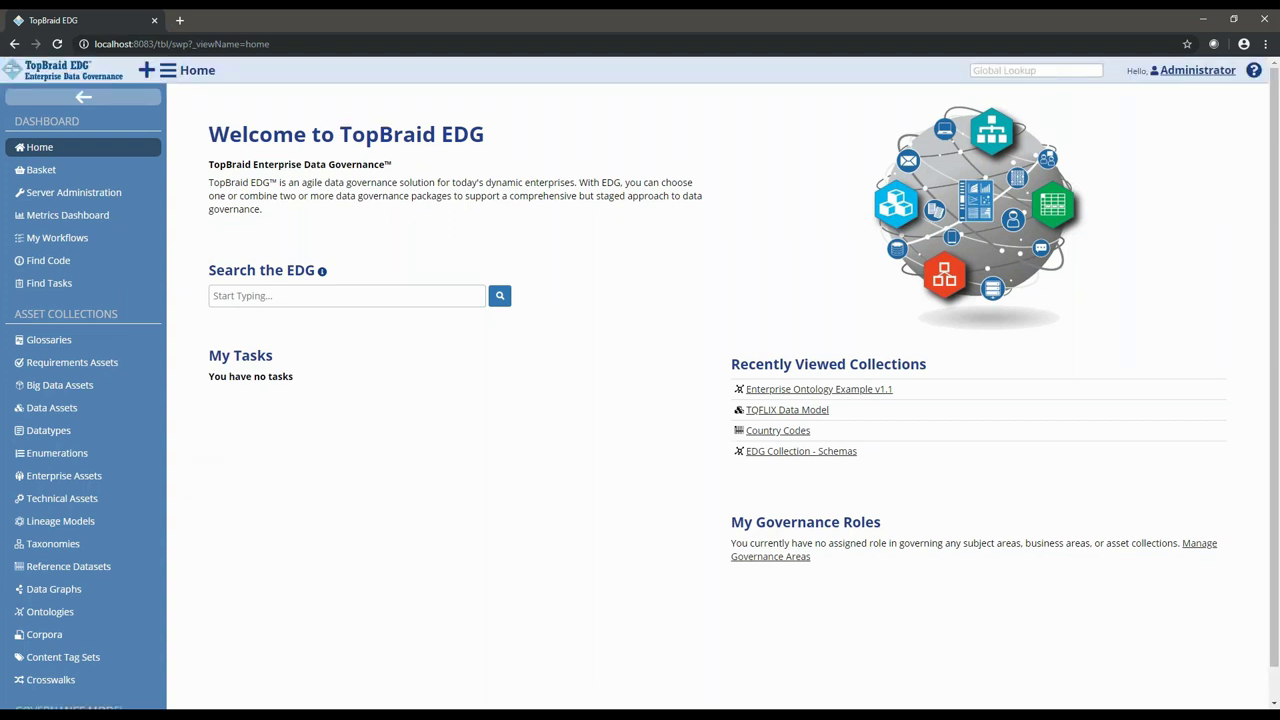
click(321, 300)
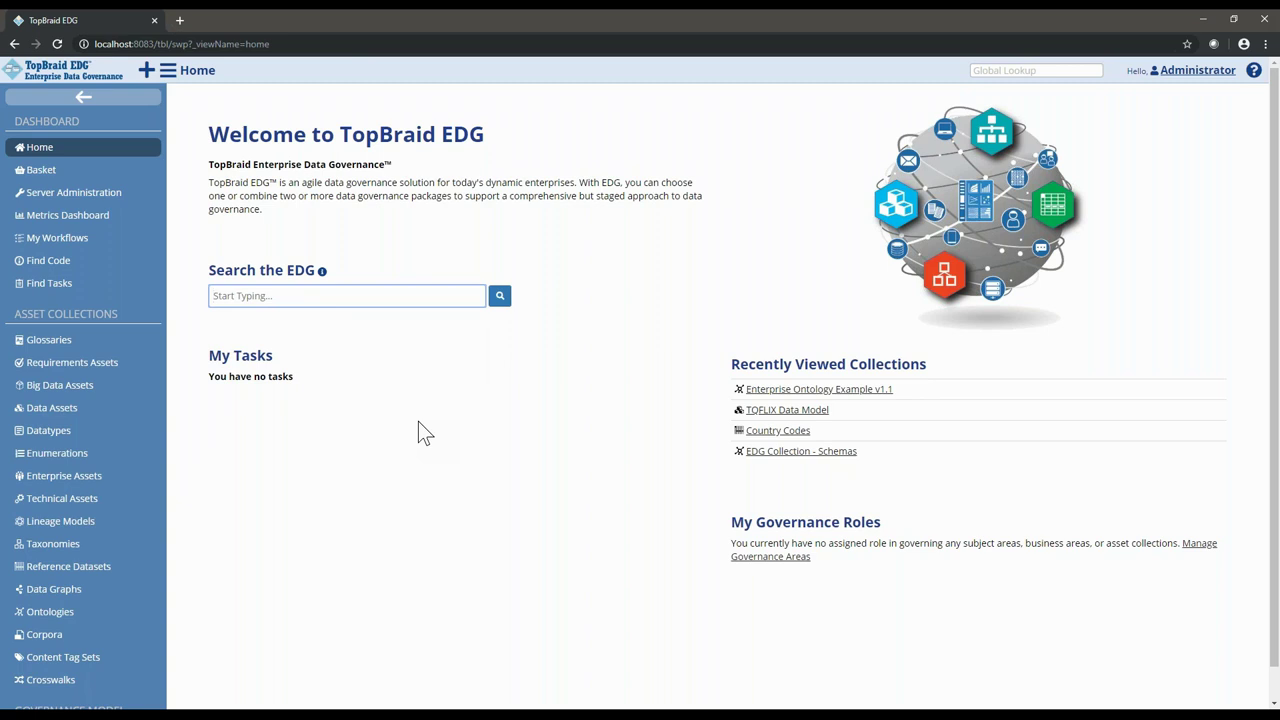
text(access)
key(Return)
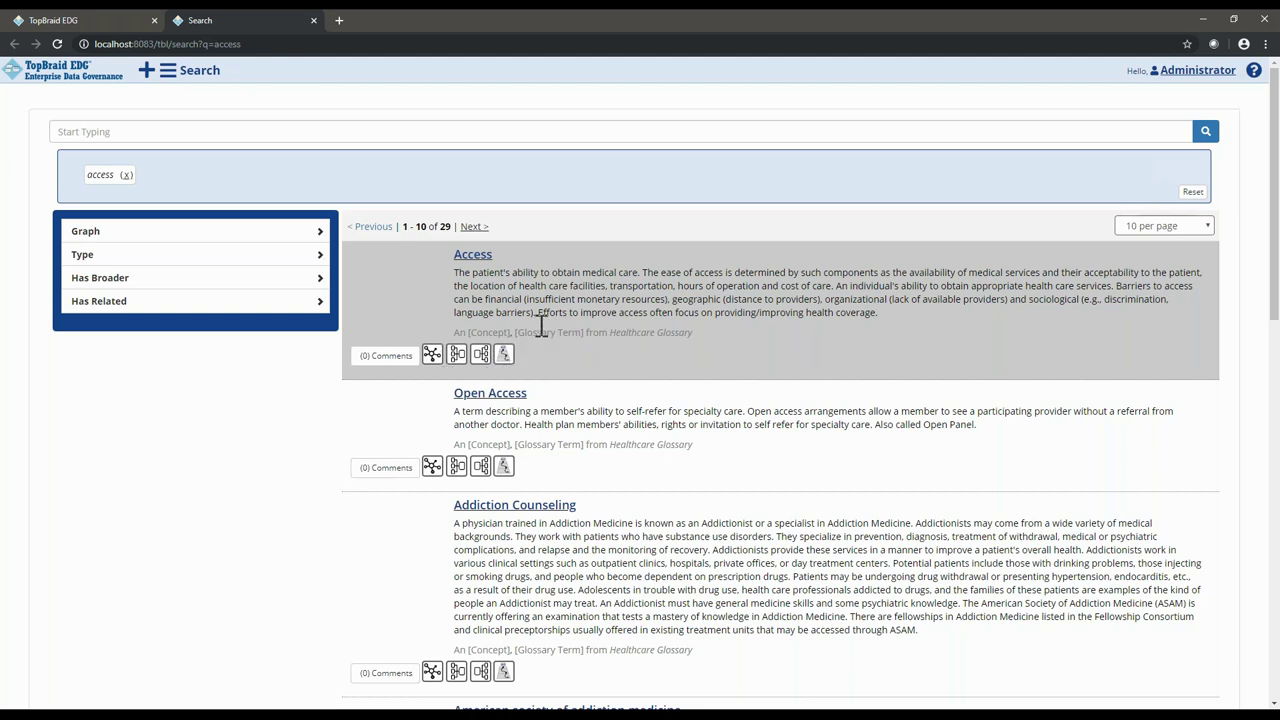
click(474, 256)
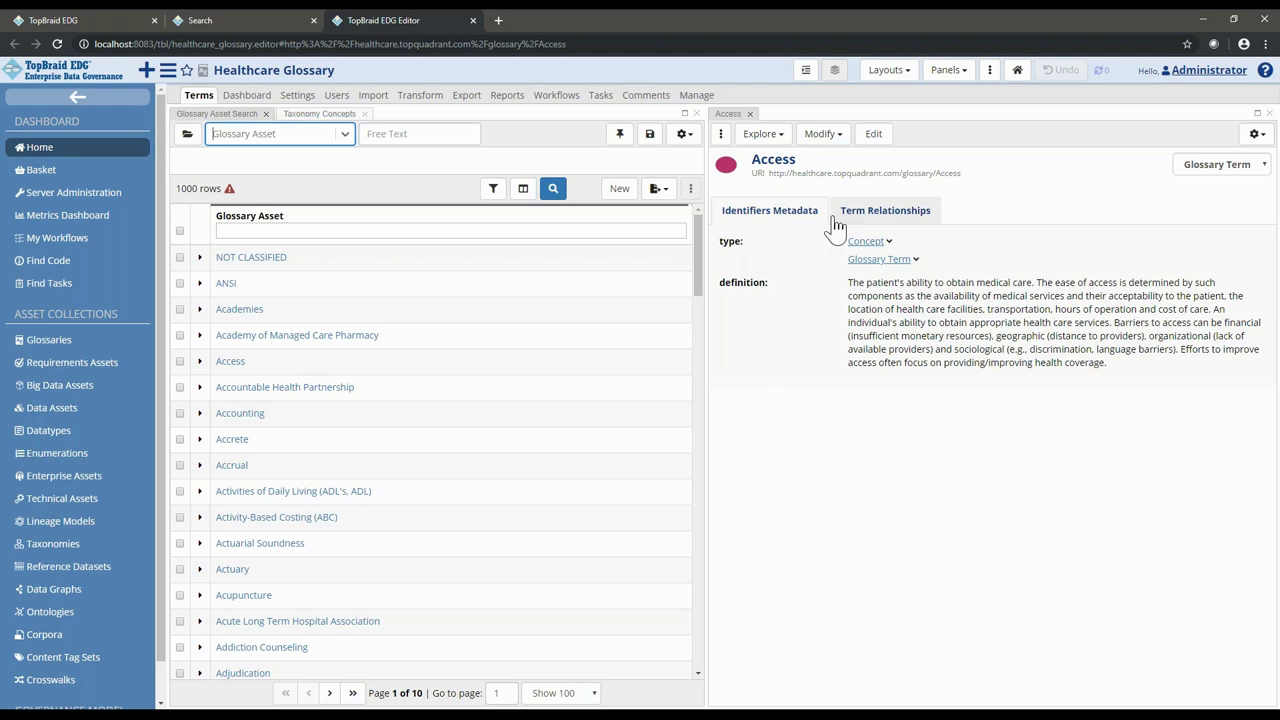
Step: Set the Access term's form to also show properties that have no values
click(1256, 135)
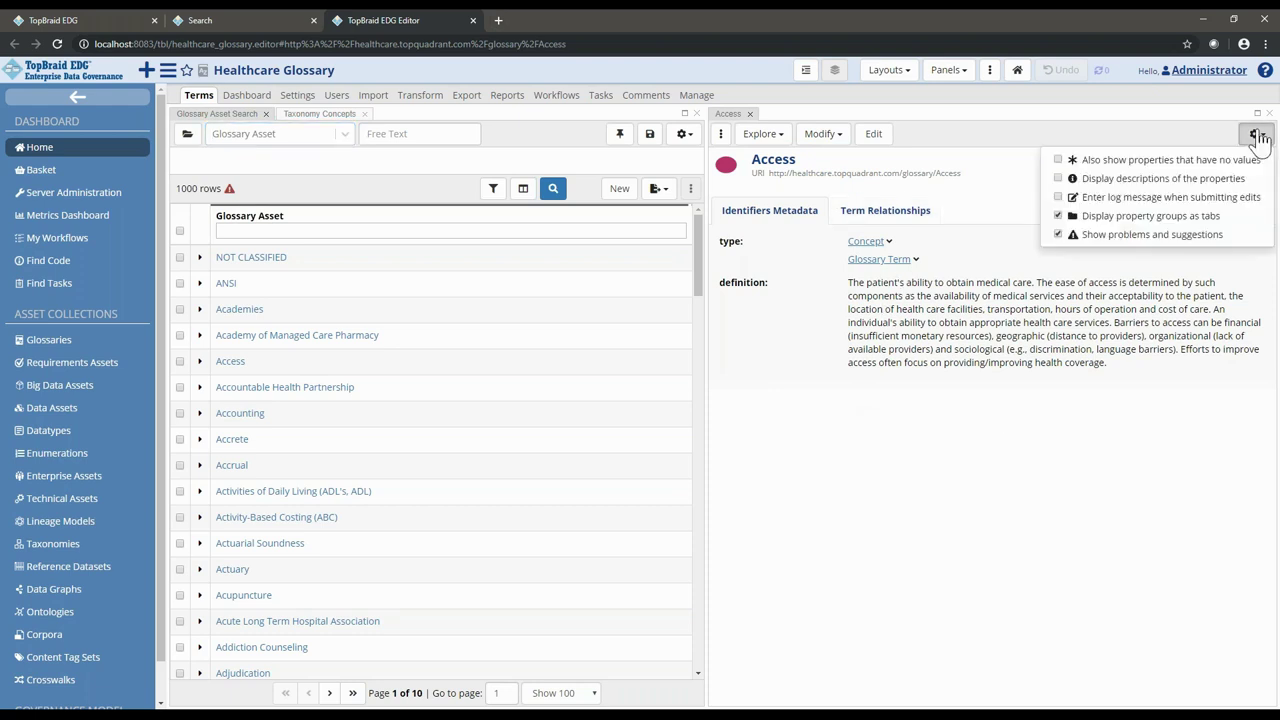
click(1059, 161)
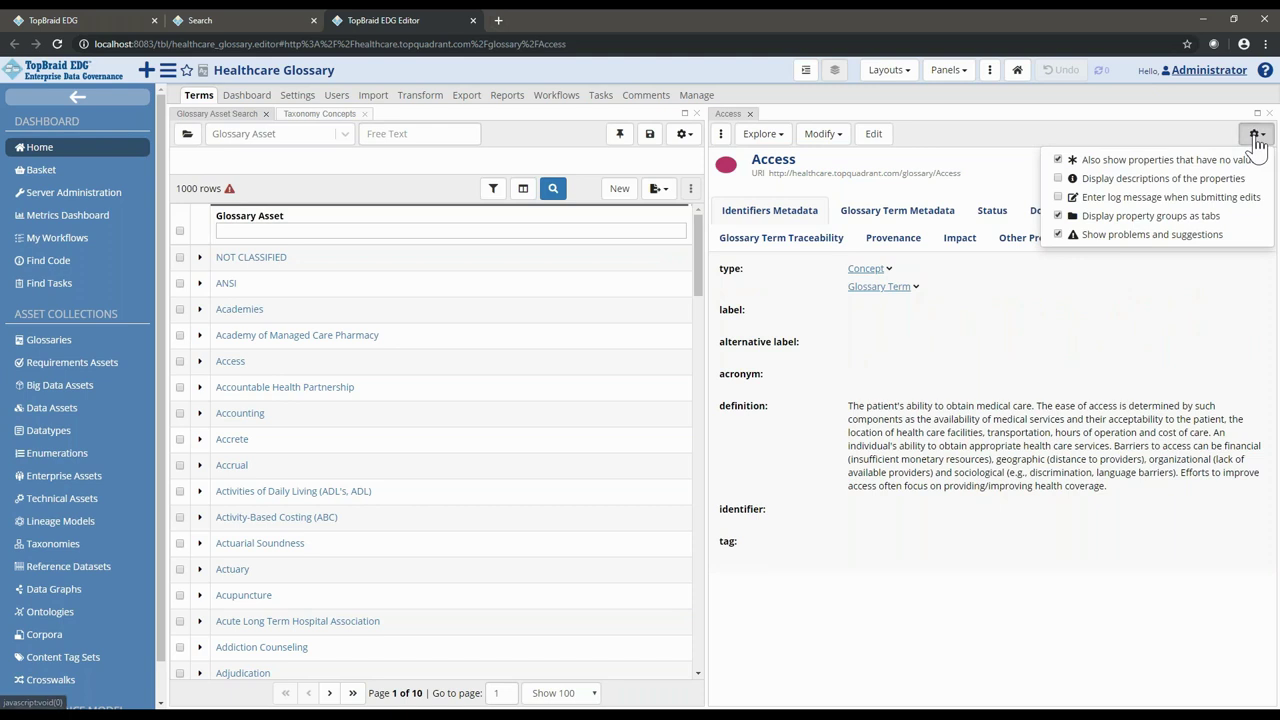
click(755, 316)
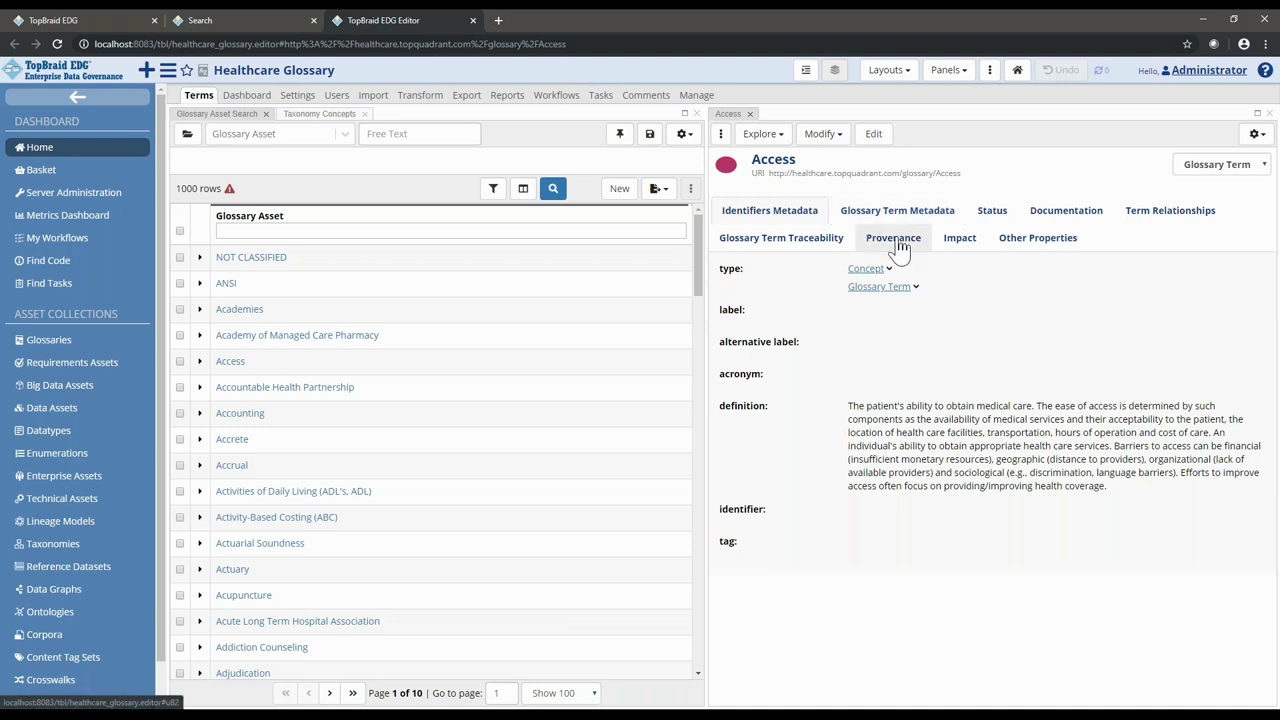
Step: Examine the Access term's Glossary Term Traceability, Glossary Term Metadata and Identifiers Metadata property groups
click(820, 244)
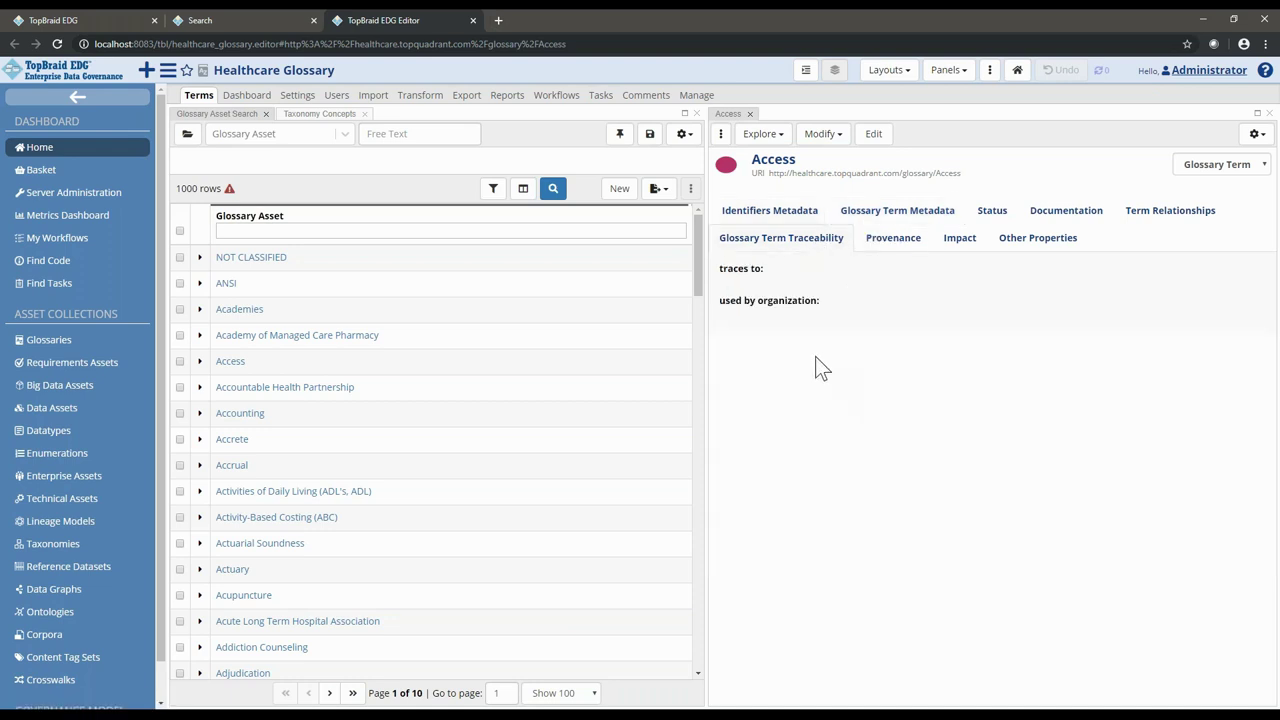
click(884, 215)
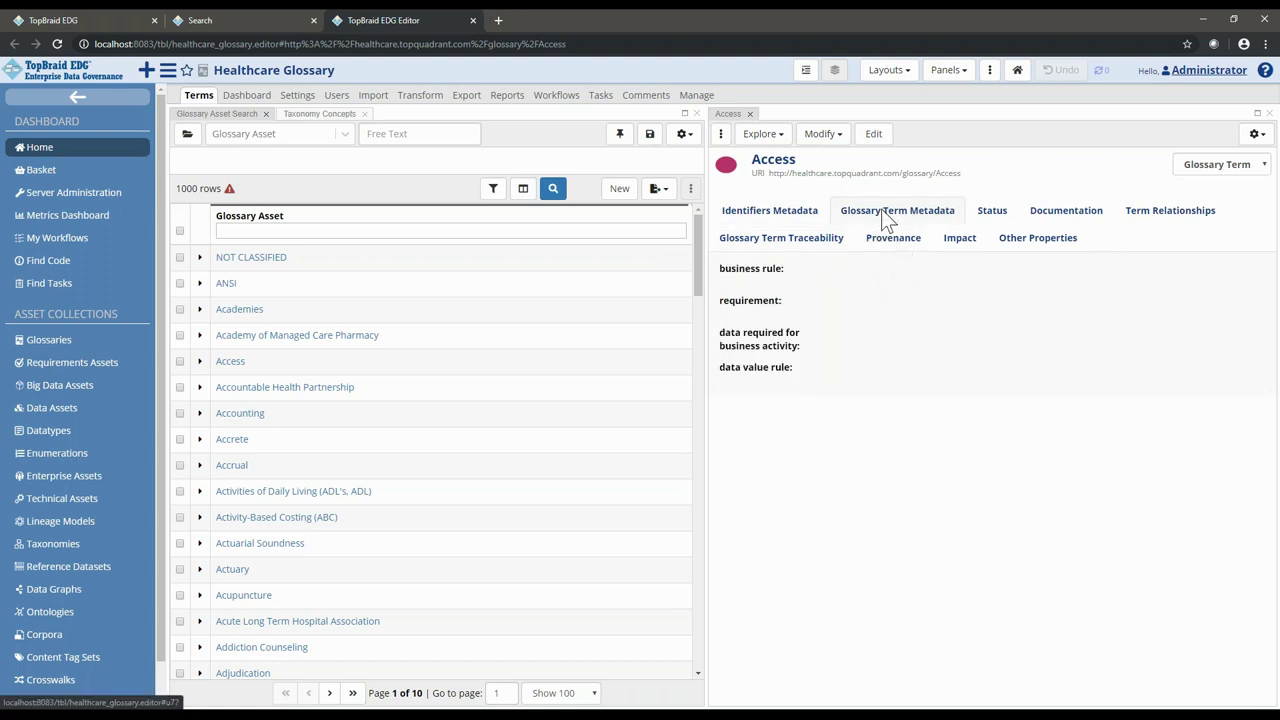
click(798, 222)
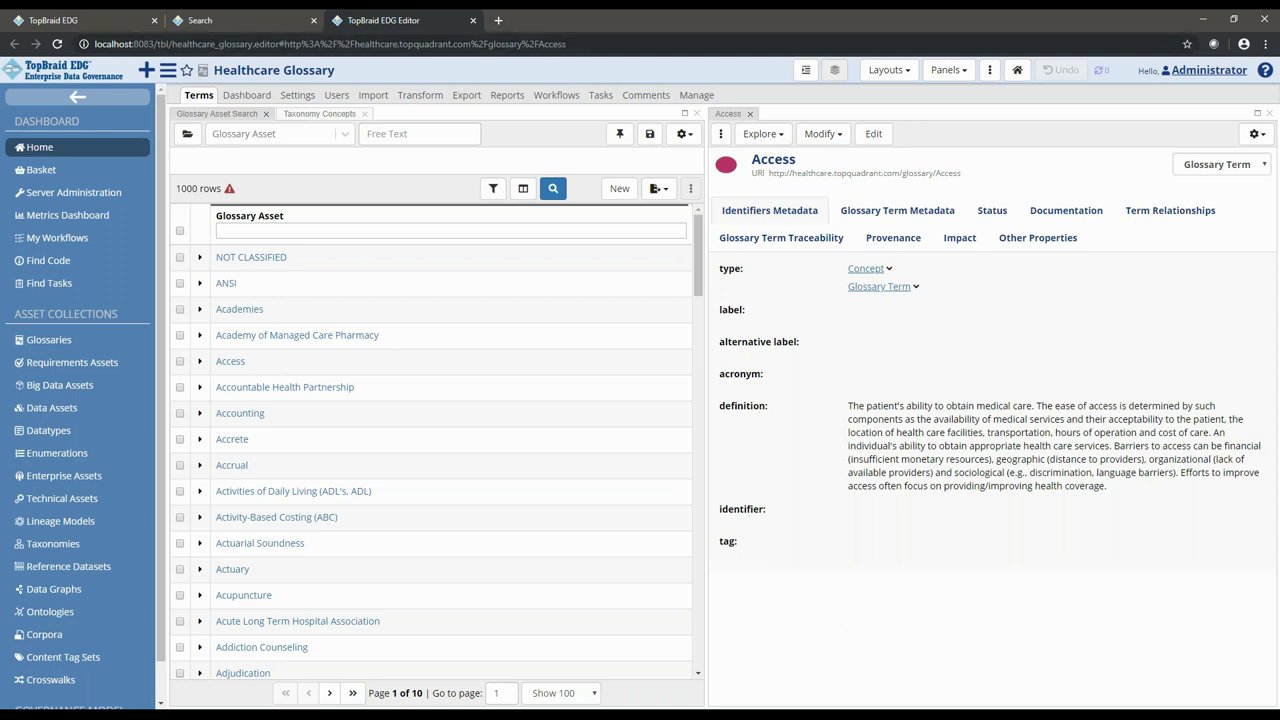
Step: Open the Glossary Model ontology, centre Glossary Term in the class diagram, and expand its subclasses in the class hierarchy
click(170, 72)
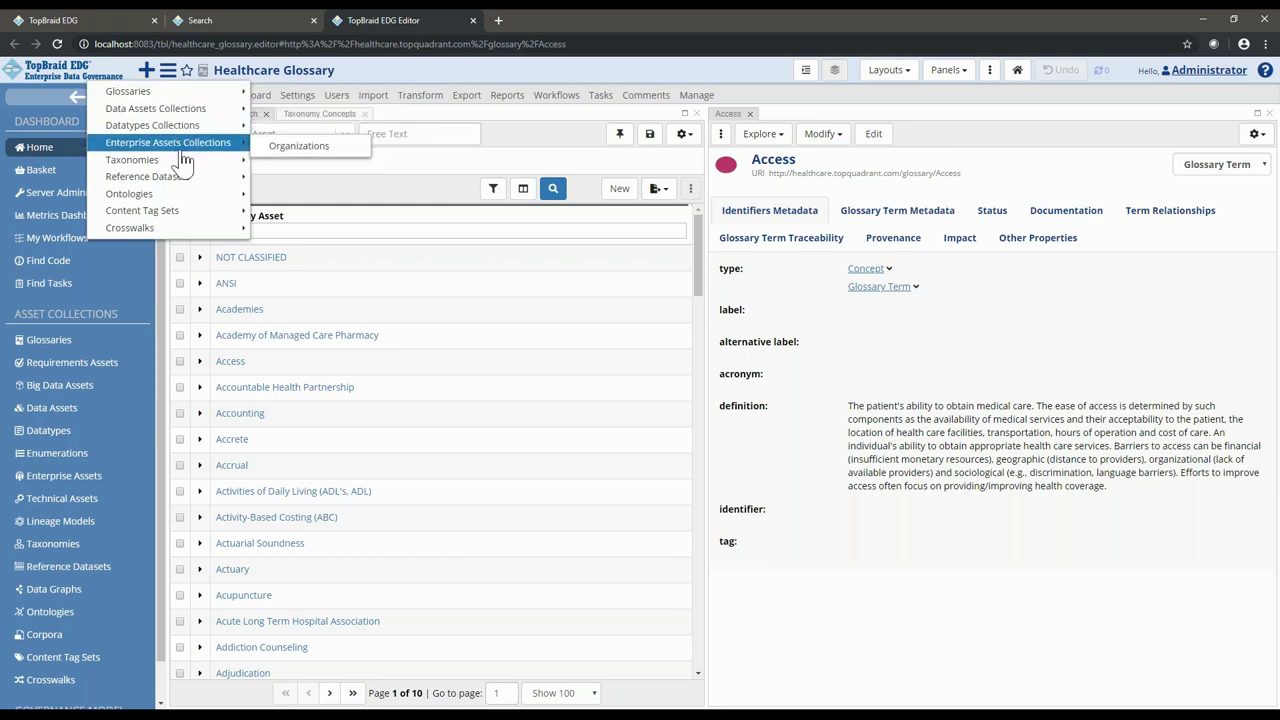
mouse_move(150, 193)
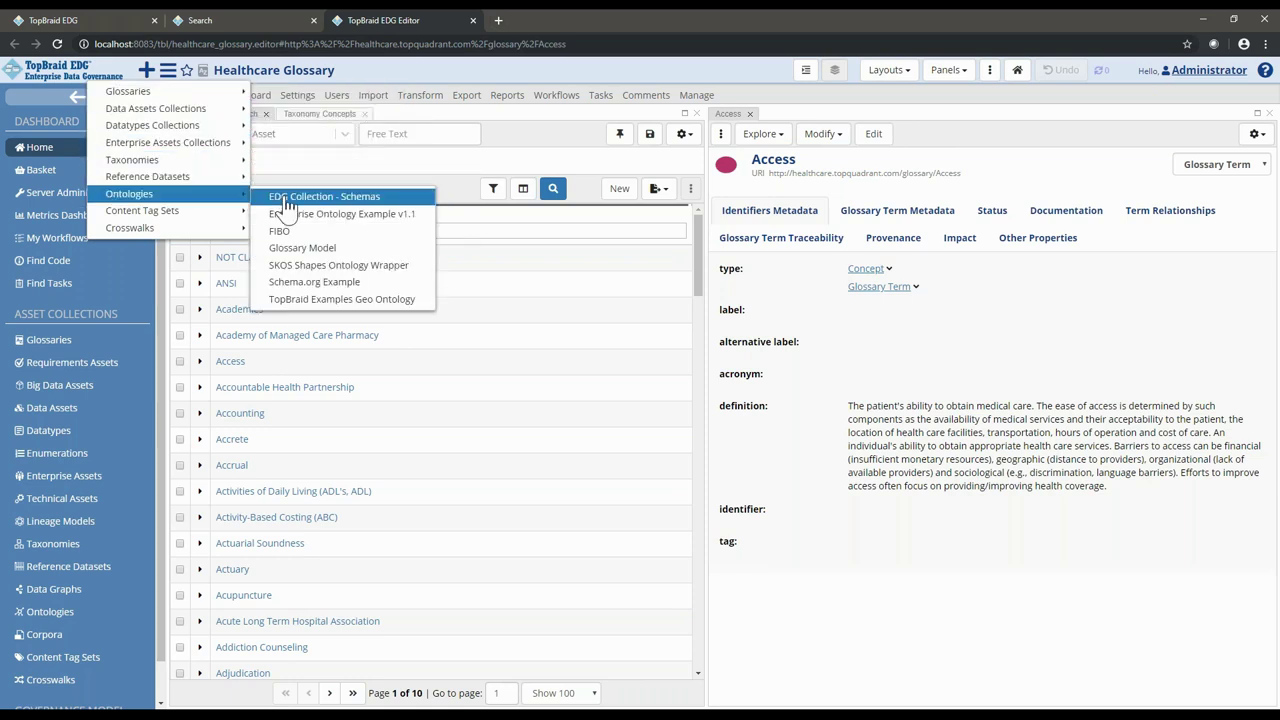
click(313, 257)
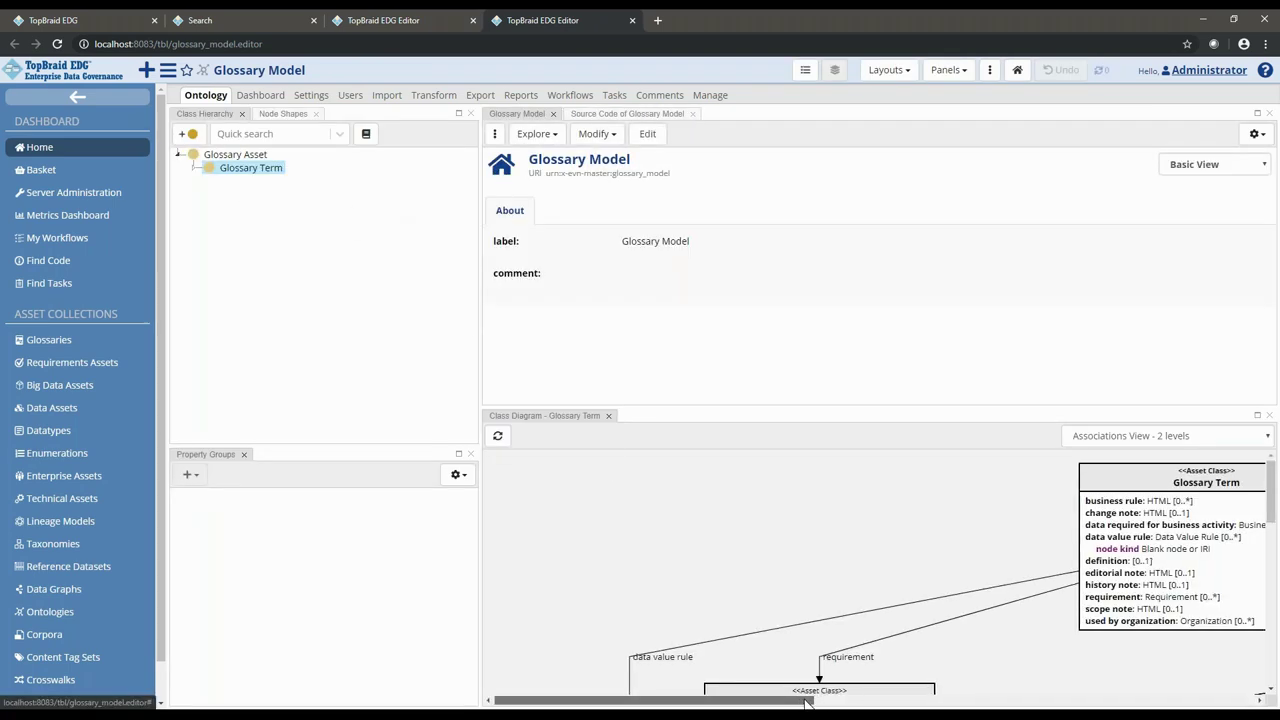
drag(809, 702, 917, 702)
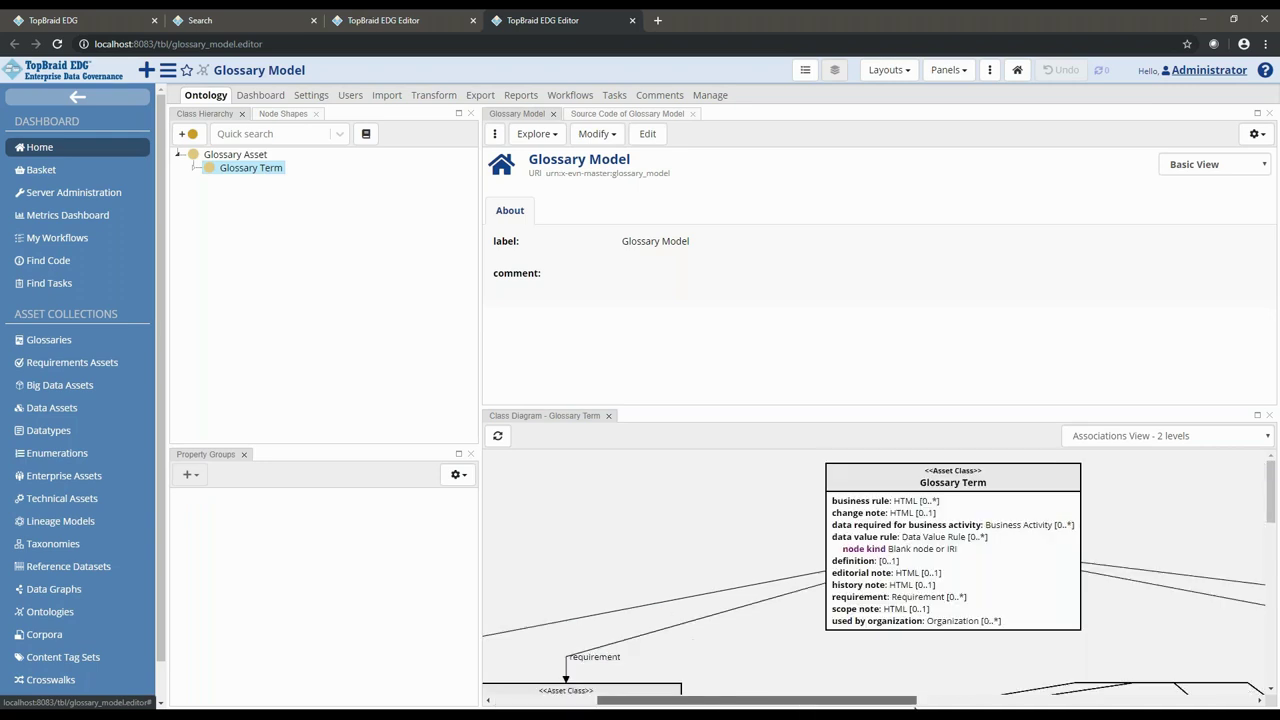
drag(808, 522, 644, 522)
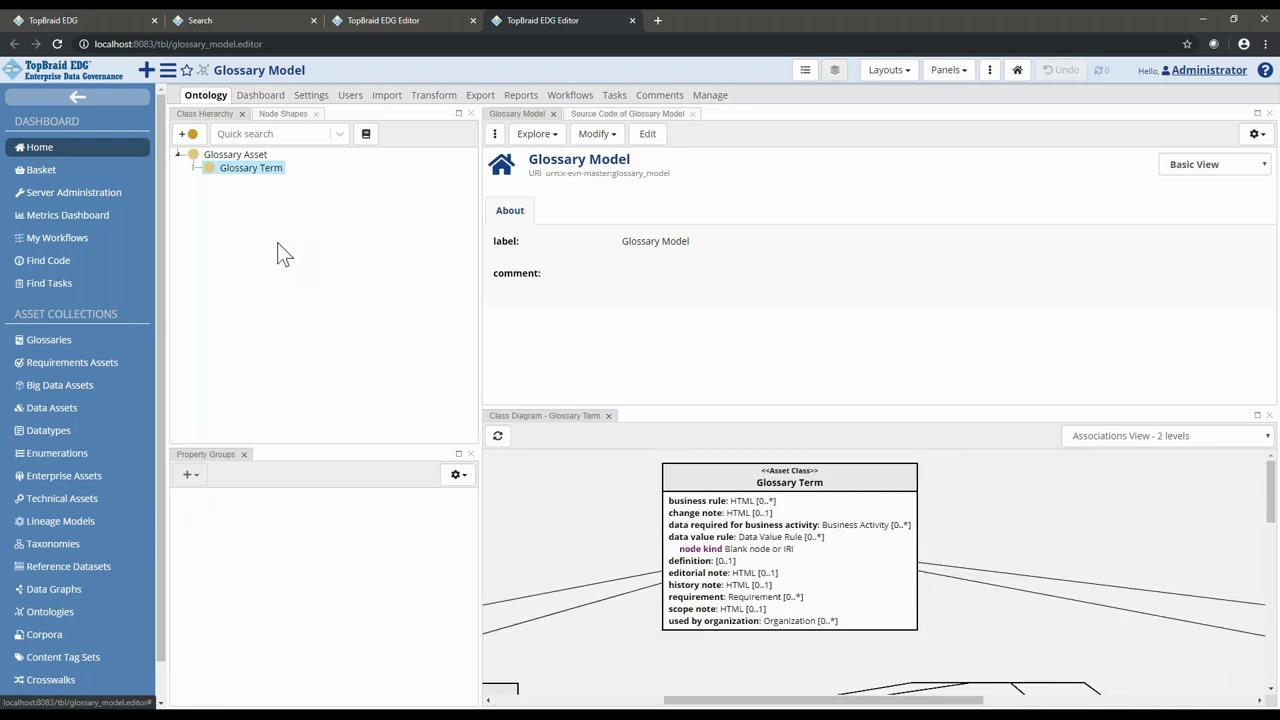
click(194, 168)
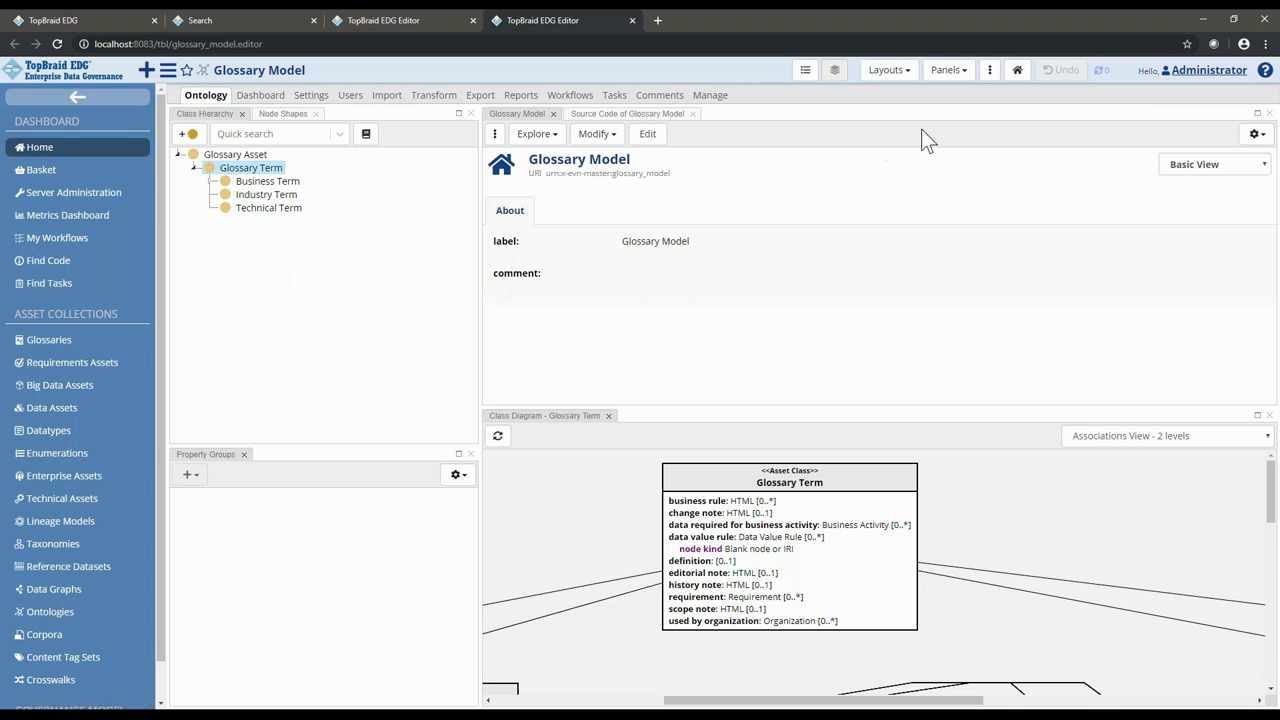
click(910, 72)
click(912, 72)
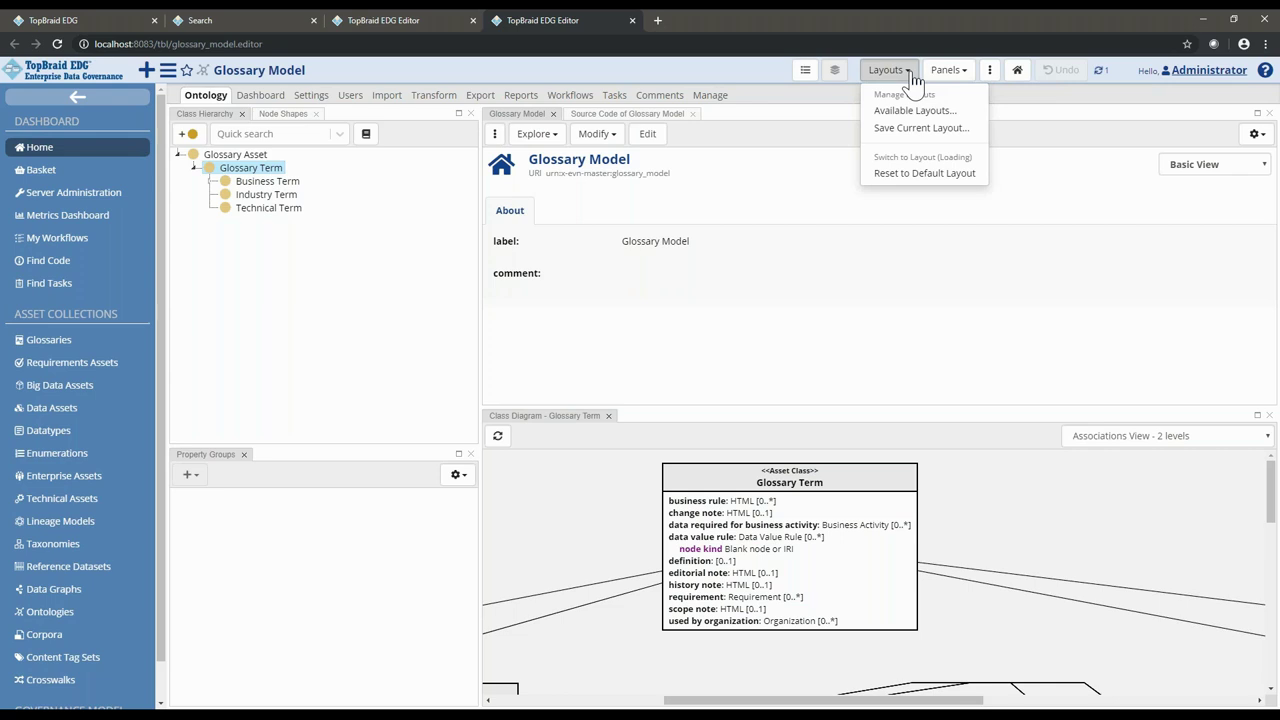
click(948, 70)
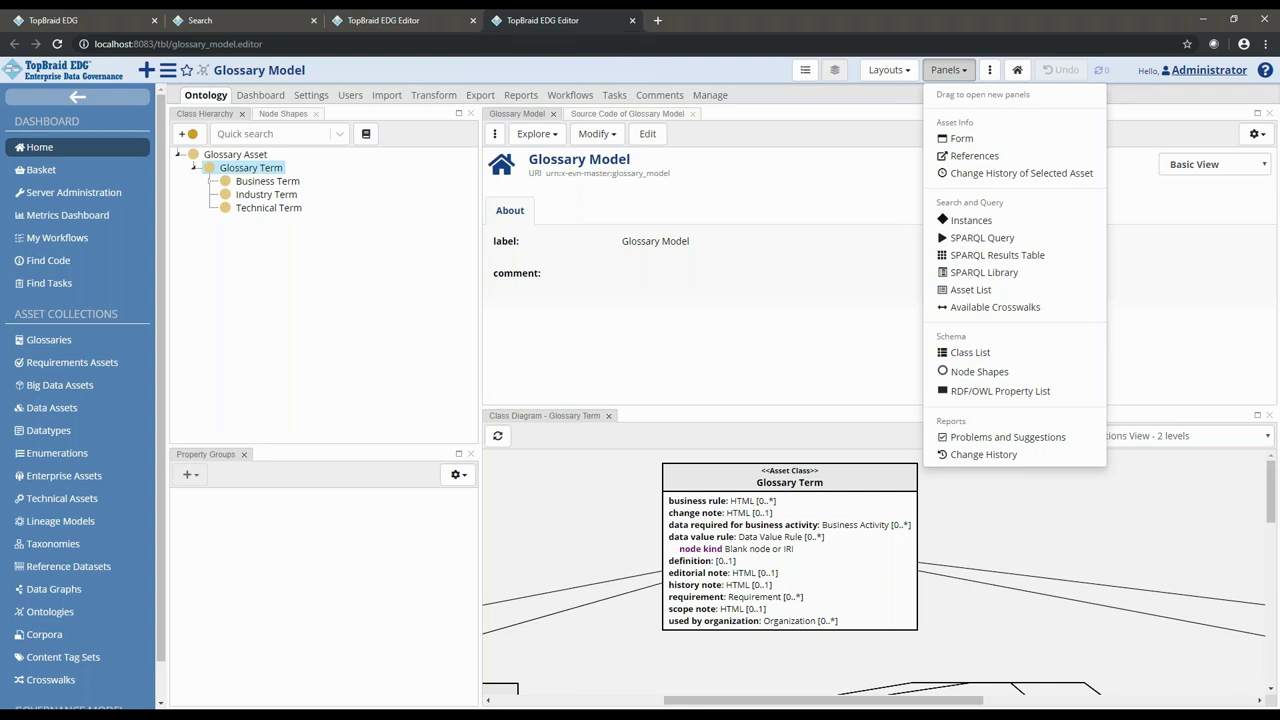
click(348, 370)
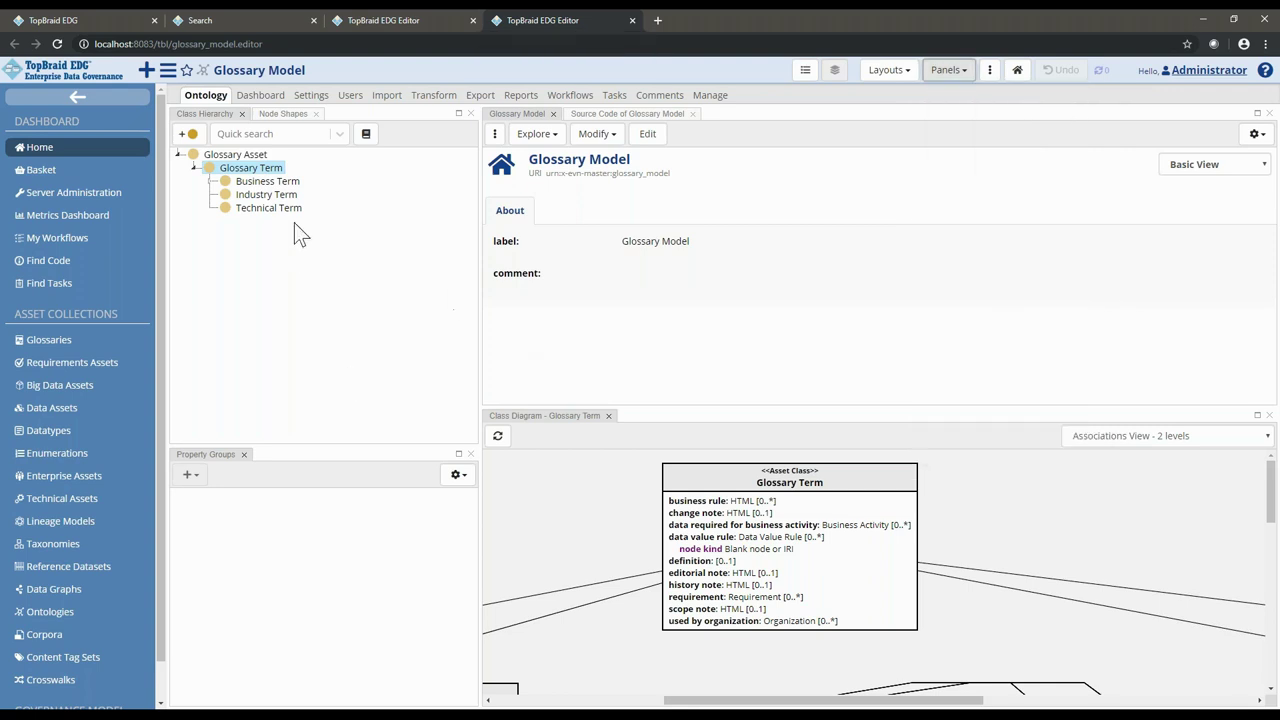
Step: Create an optional [0..1] string attribute labelled "some ID" in Glossary Term's Identifiers Metadata group and open its definition
click(239, 170)
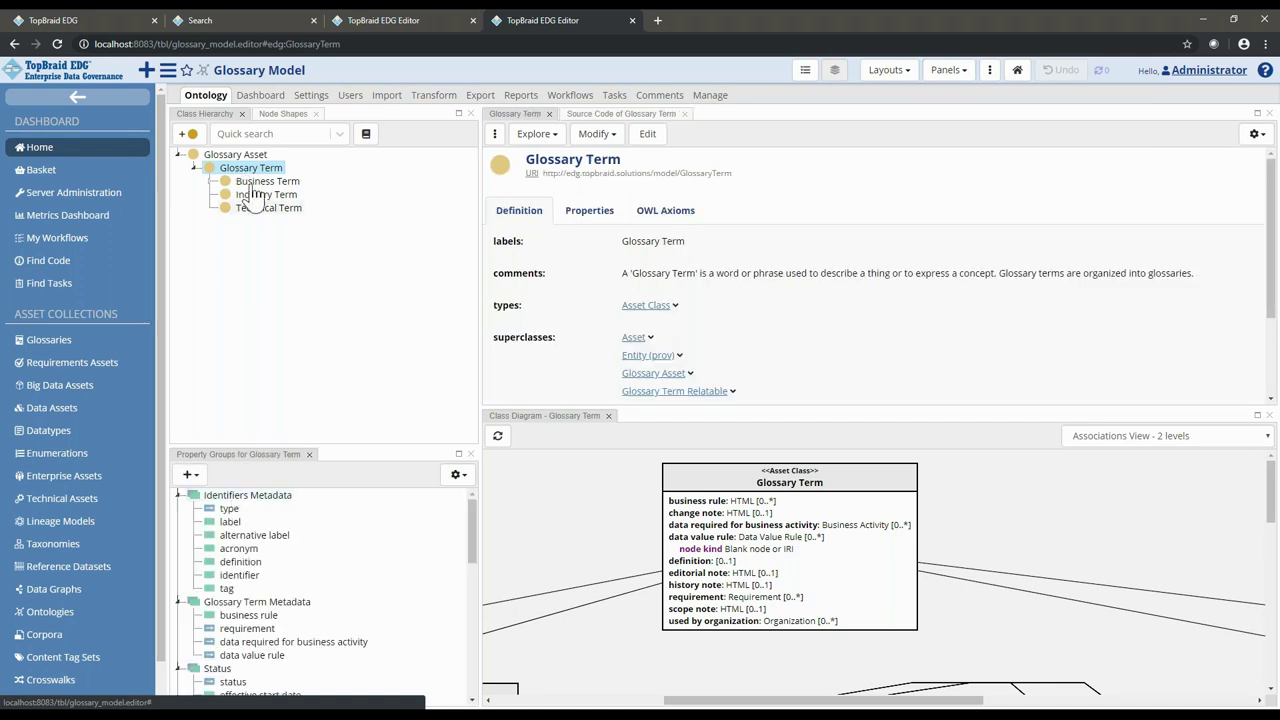
click(228, 499)
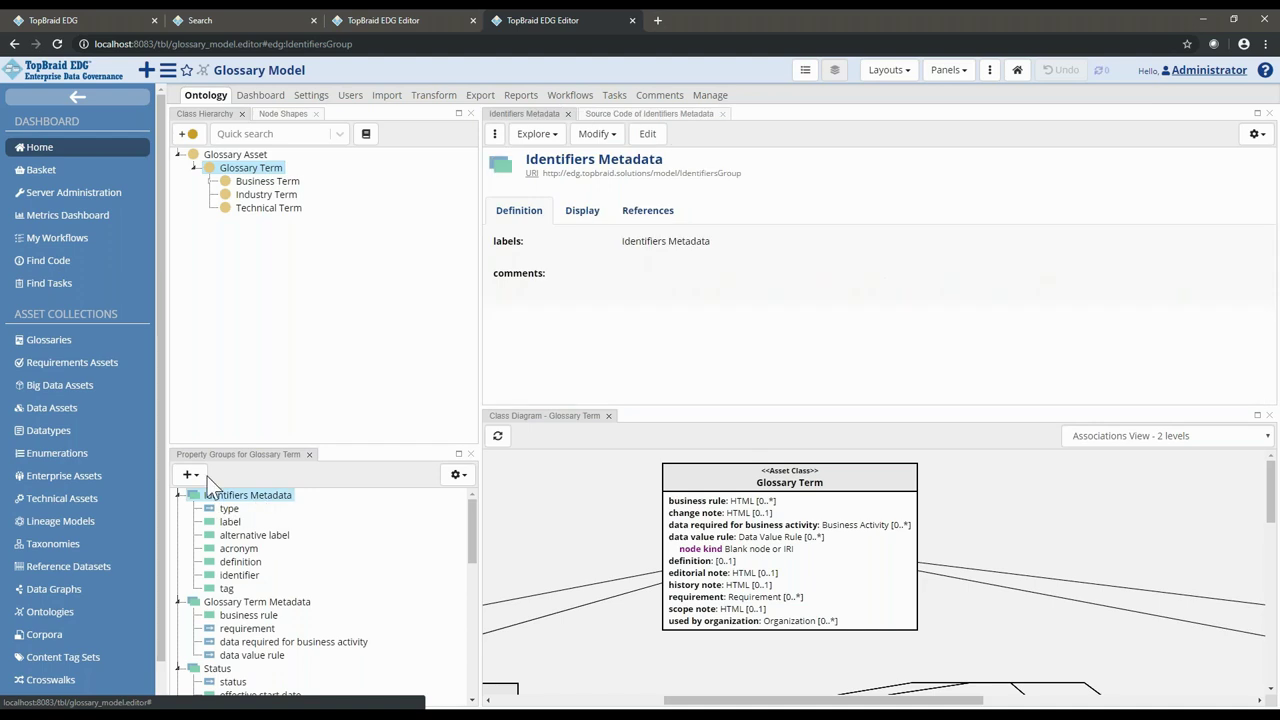
click(188, 476)
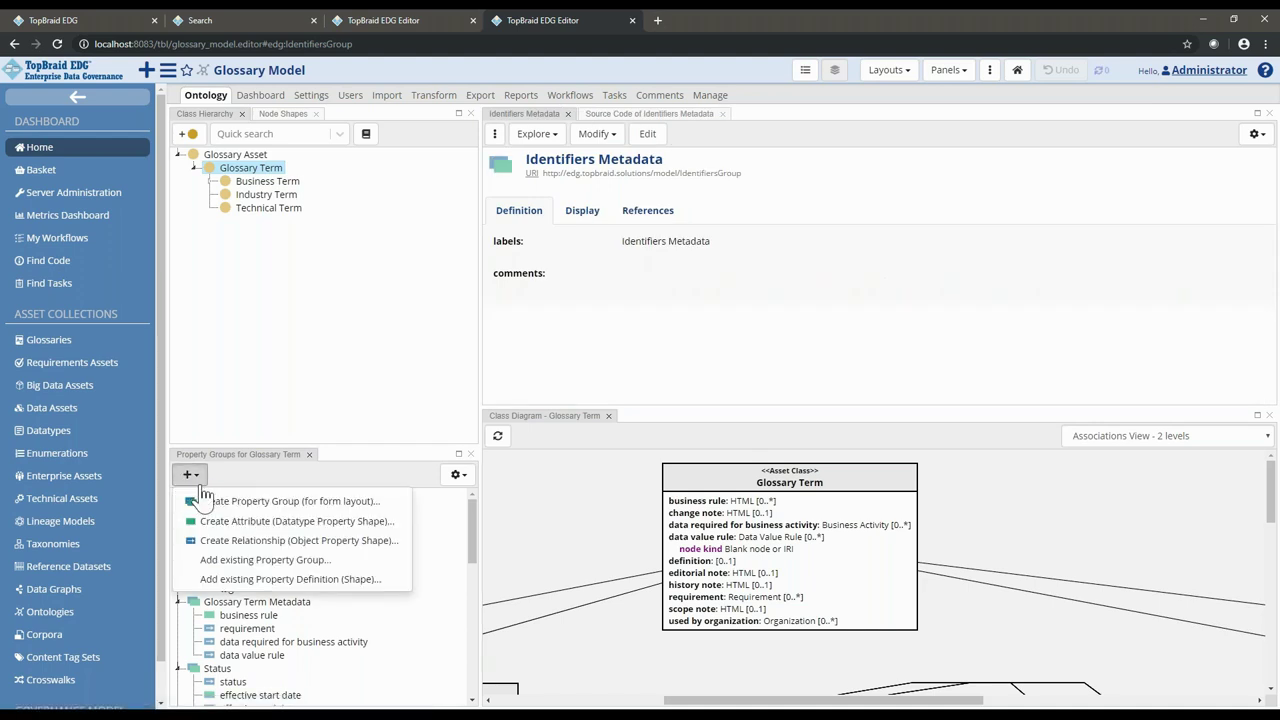
click(258, 521)
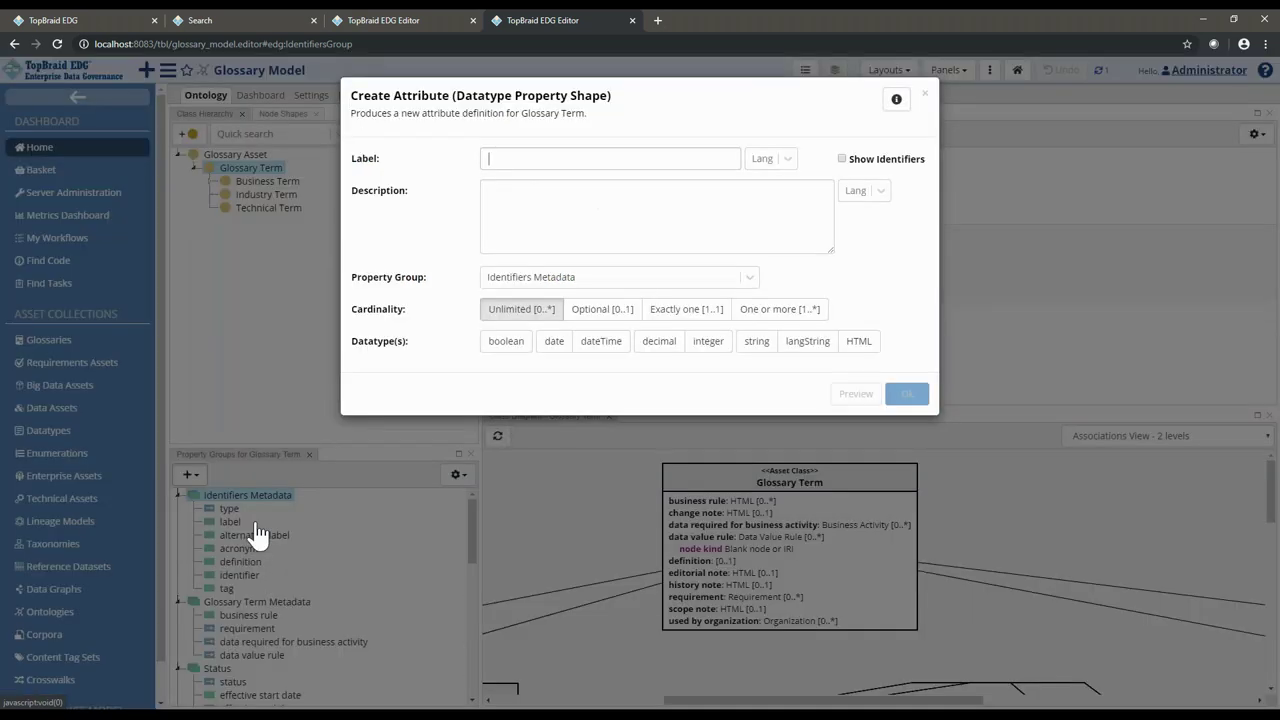
click(508, 163)
text(someID)
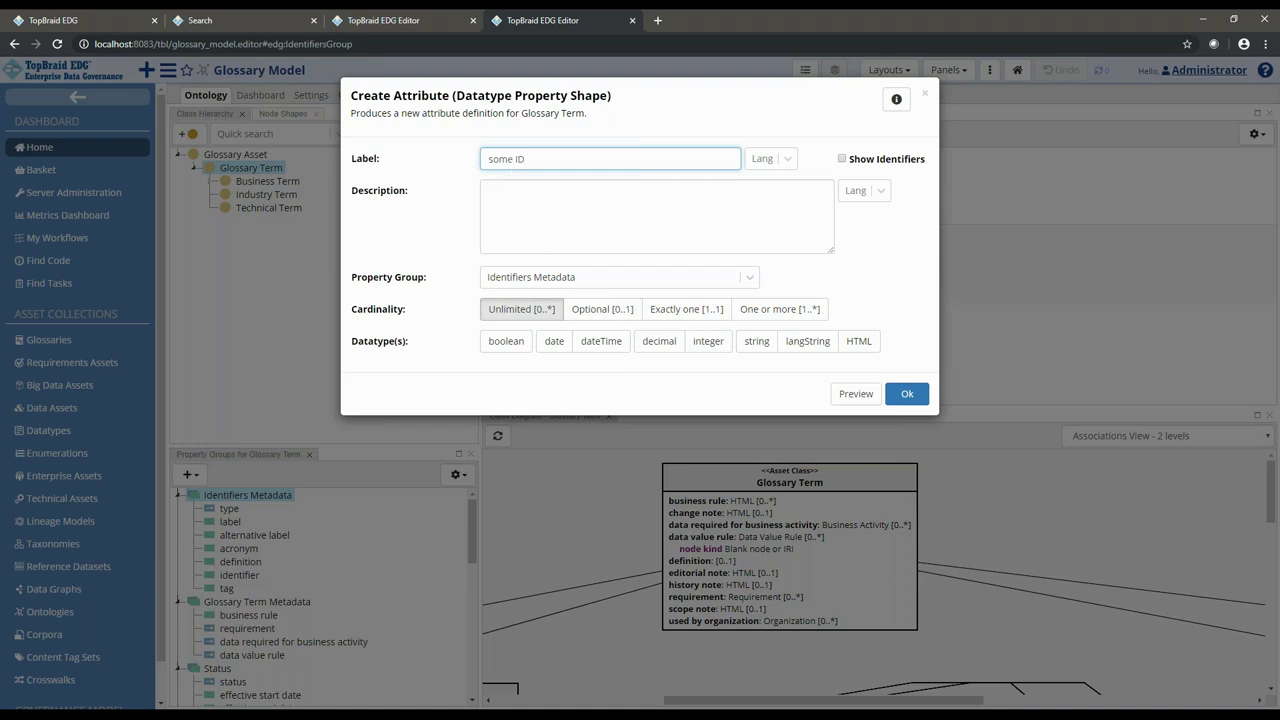
click(623, 317)
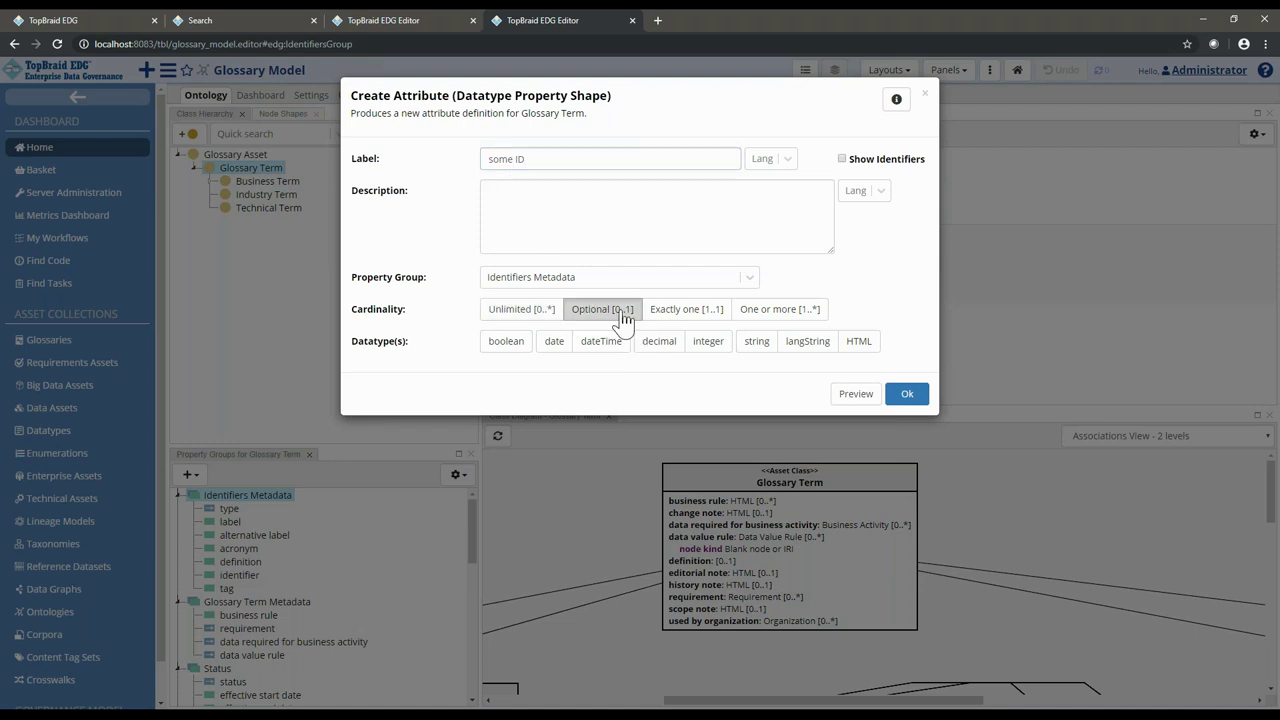
click(757, 343)
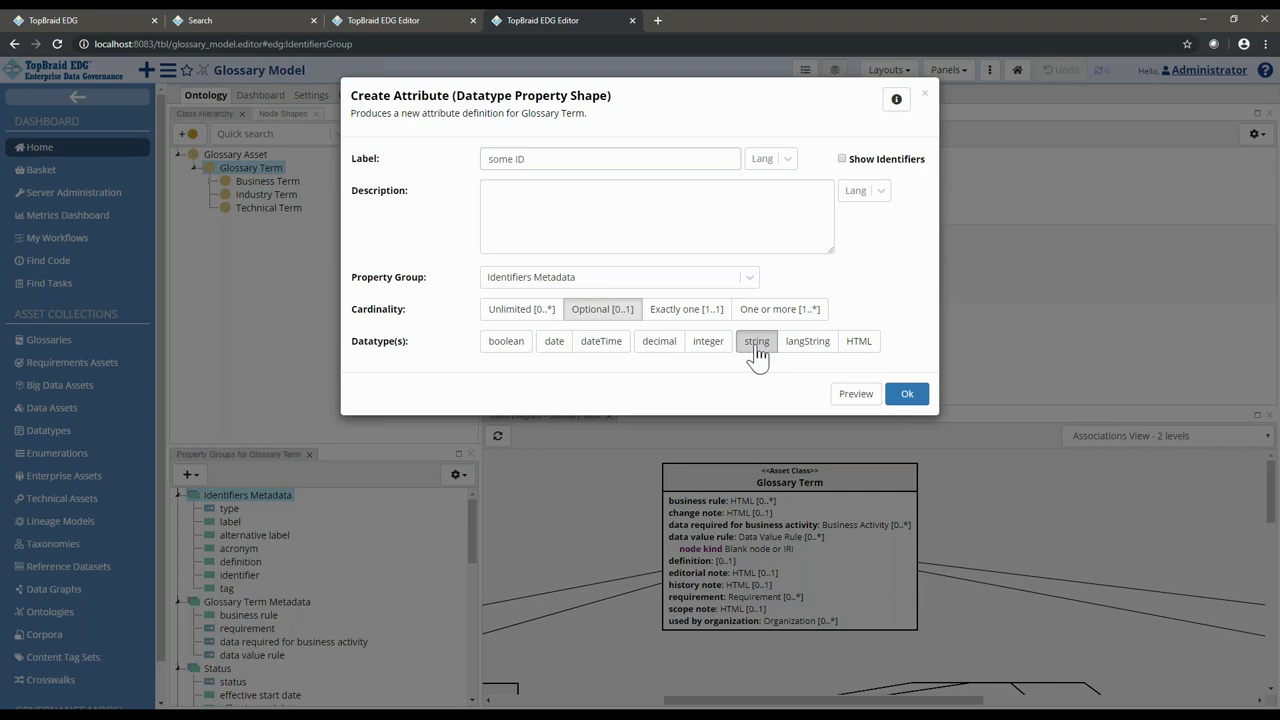
click(910, 395)
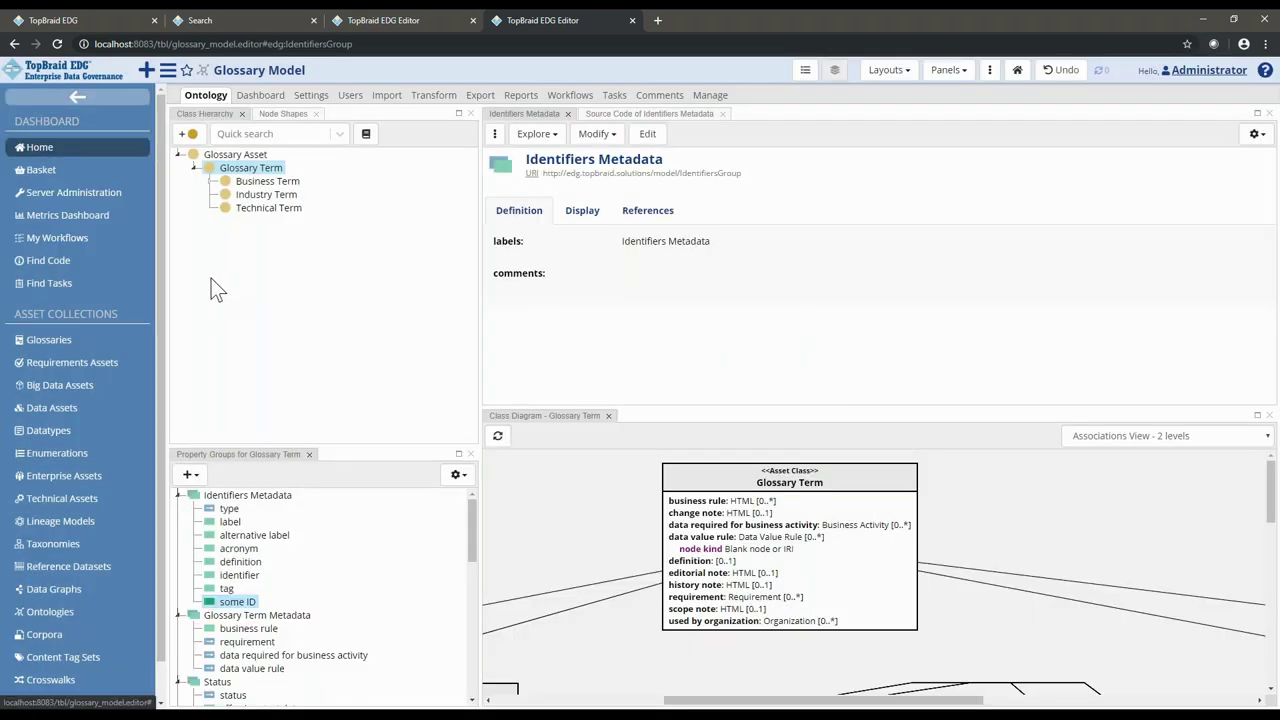
click(246, 608)
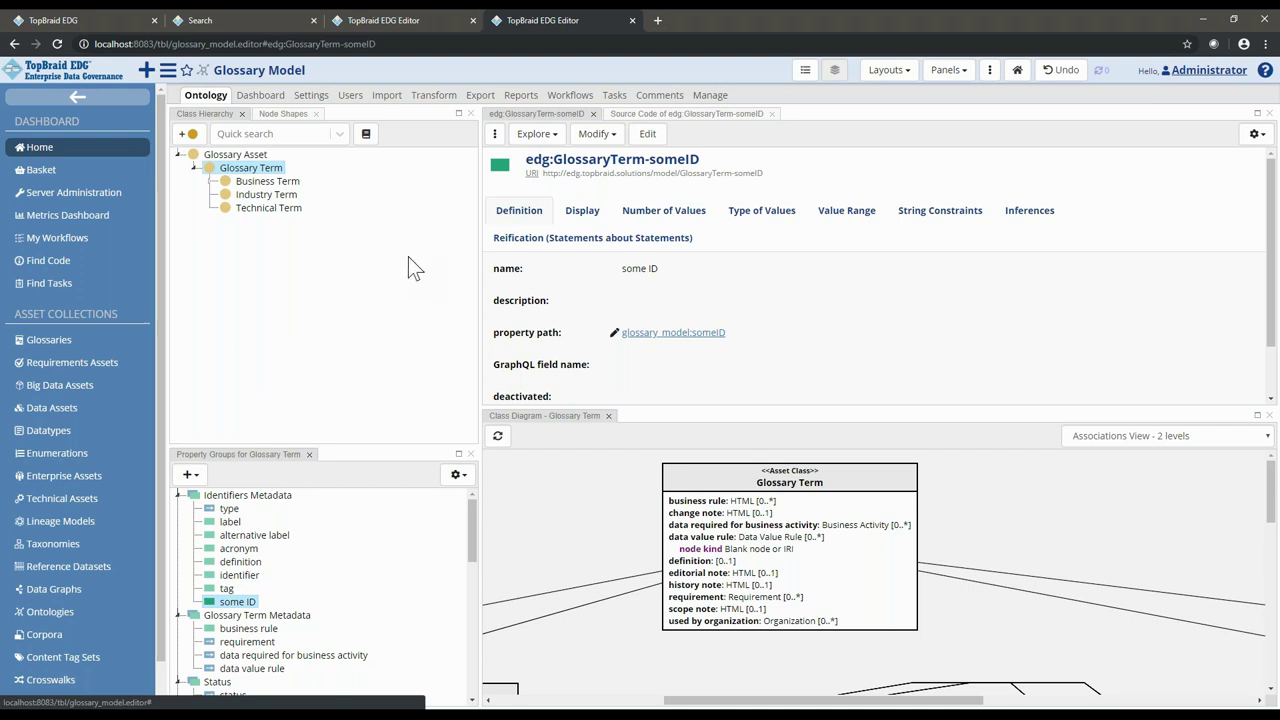
Step: Switch back to the Healthcare Glossary, reload it, and reopen the Access term to look for the new attribute
click(415, 14)
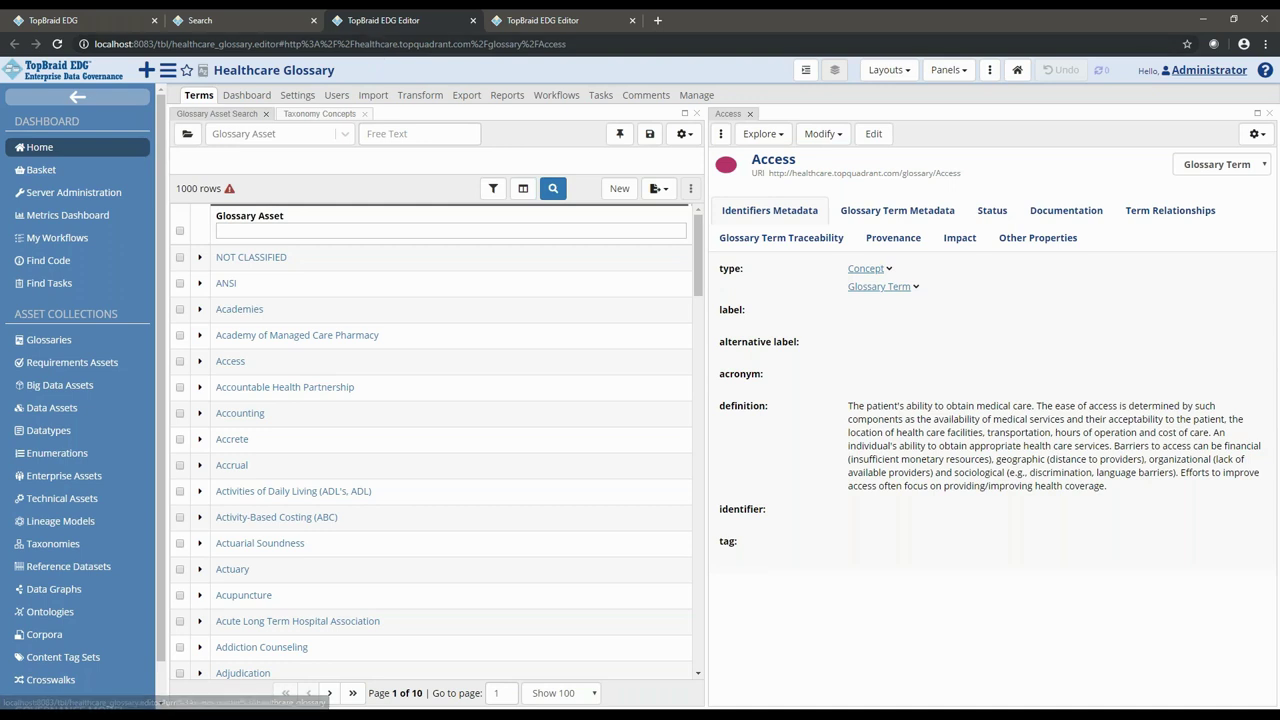
click(57, 44)
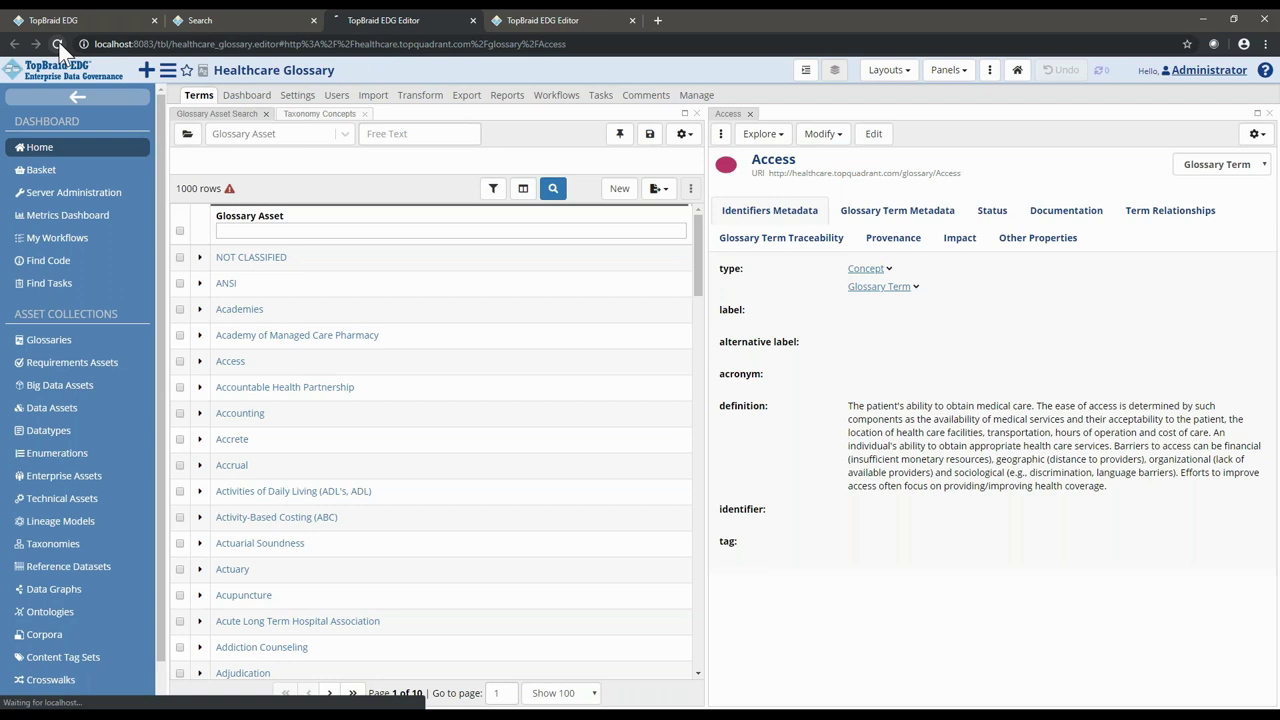
click(229, 368)
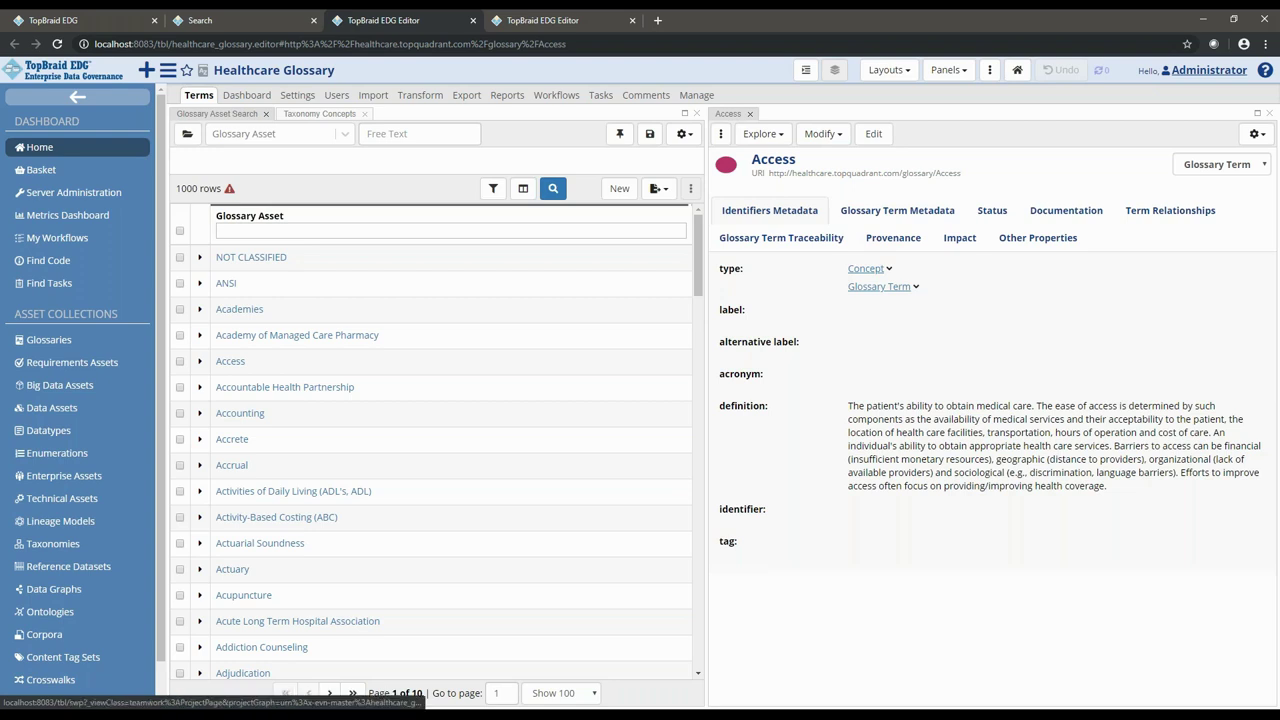
Step: Start and cancel editing the Access term, and switch the display of properties without values off and on again
click(873, 136)
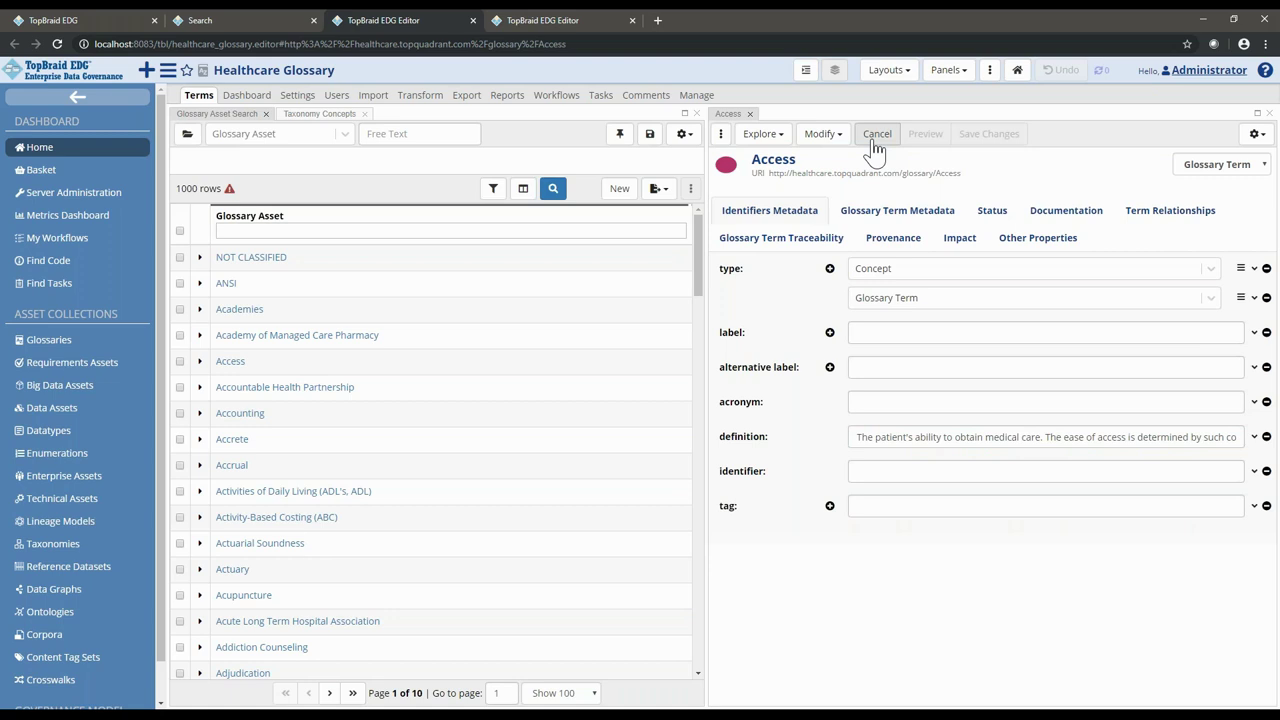
click(874, 141)
click(1255, 133)
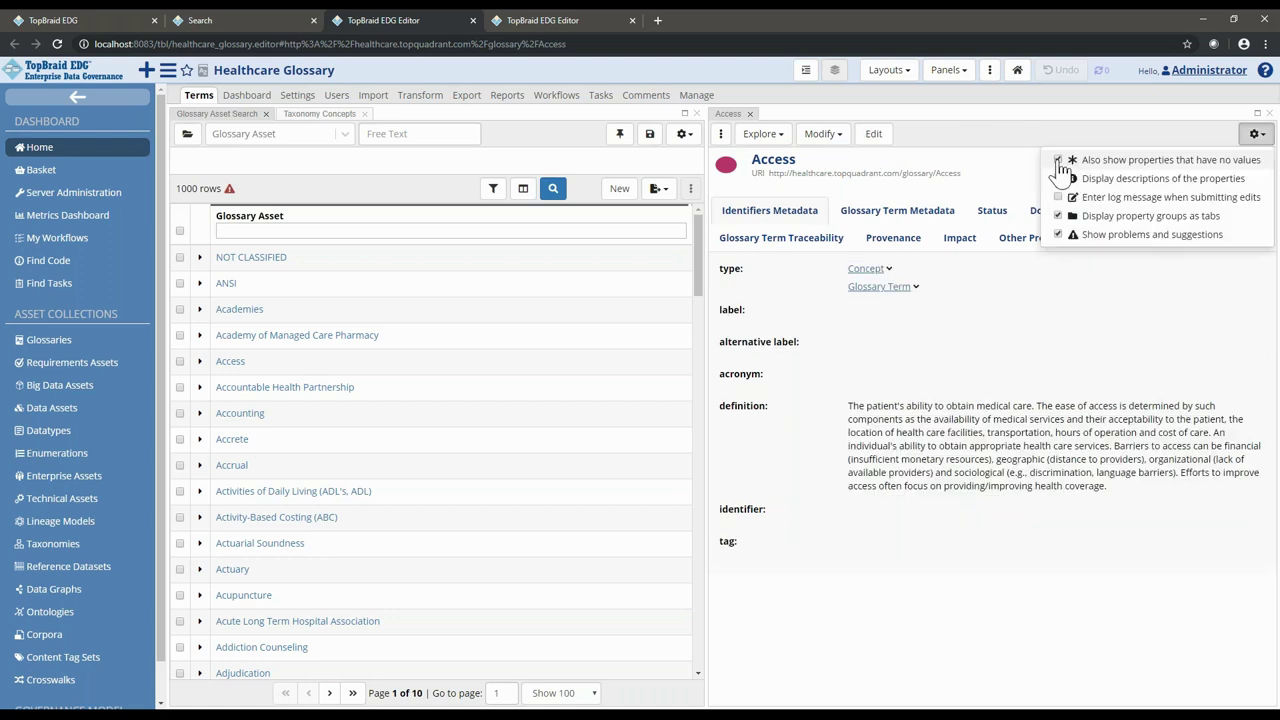
click(1058, 161)
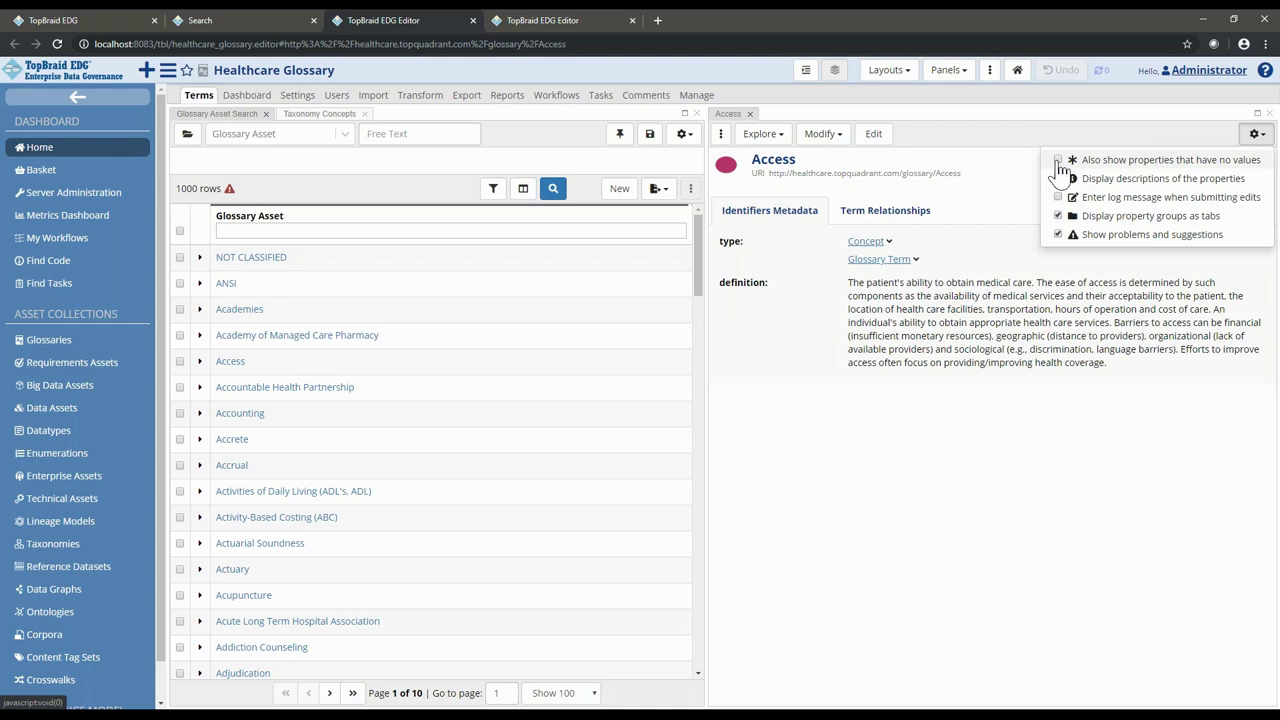
click(1058, 161)
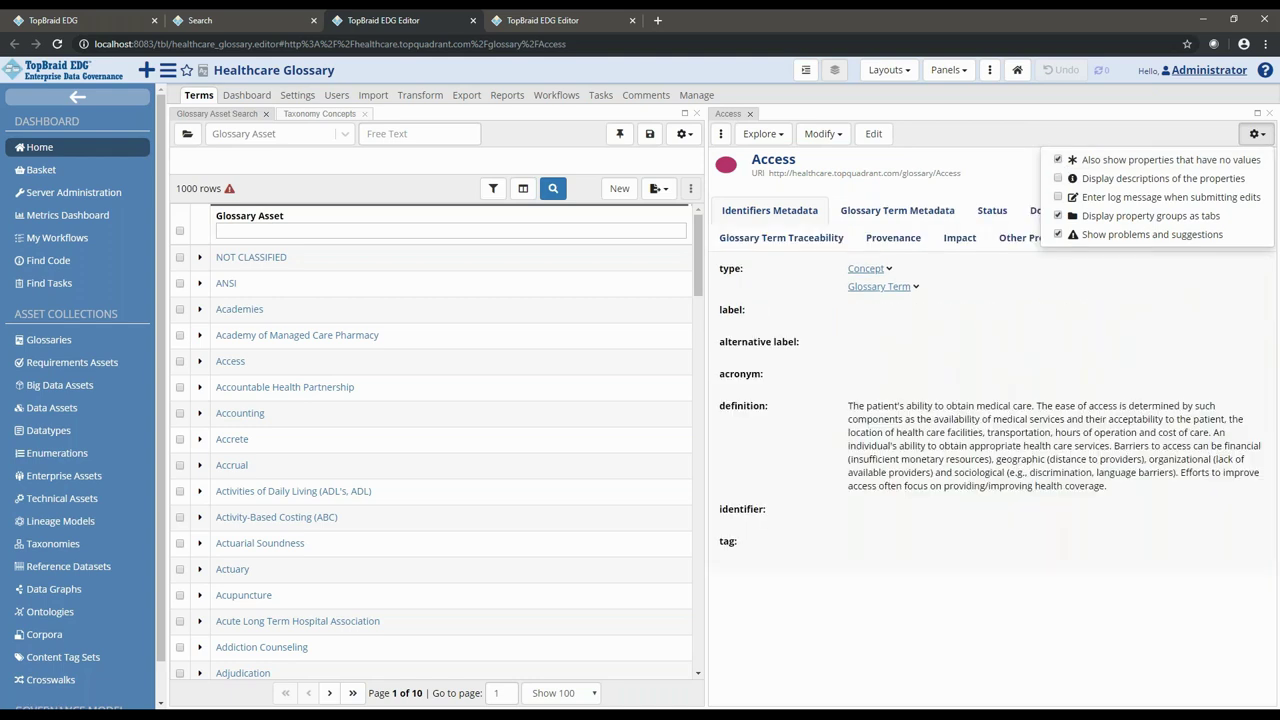
Step: Check the Healthcare Glossary's included collections in its settings and compare them with the Glossary Model's Glossary Term properties
click(296, 97)
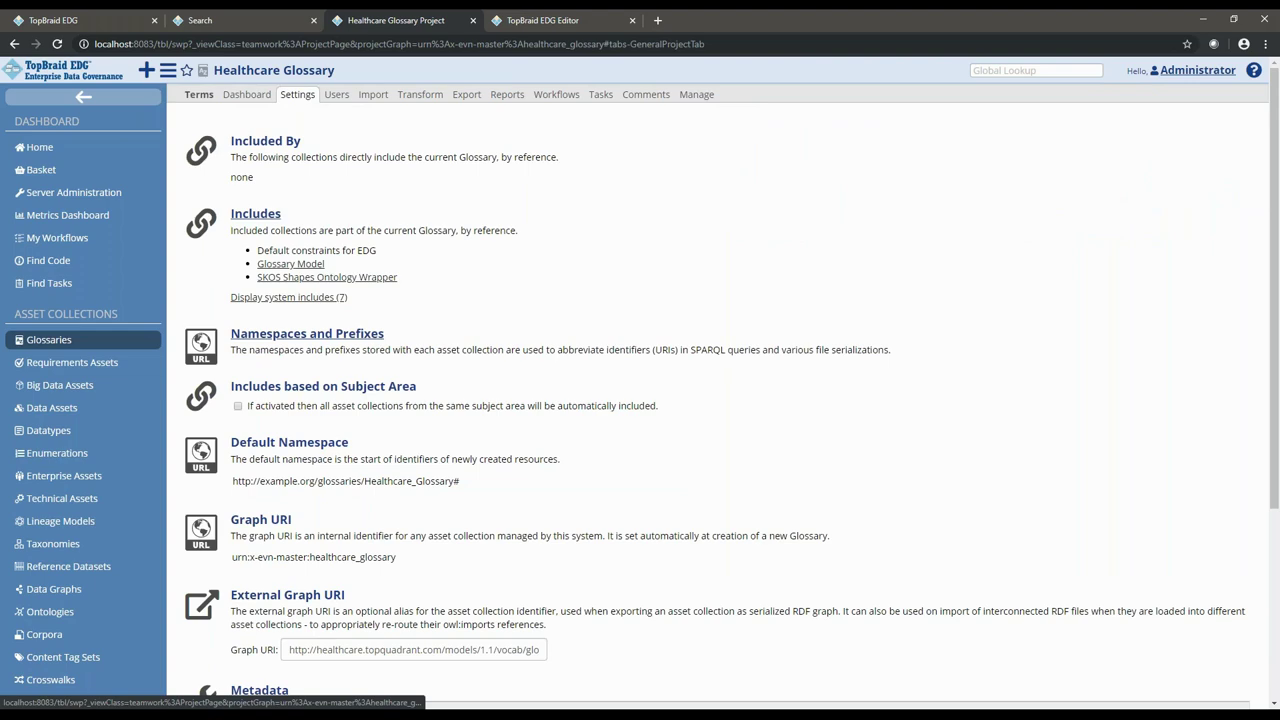
key(ctrl+Tab)
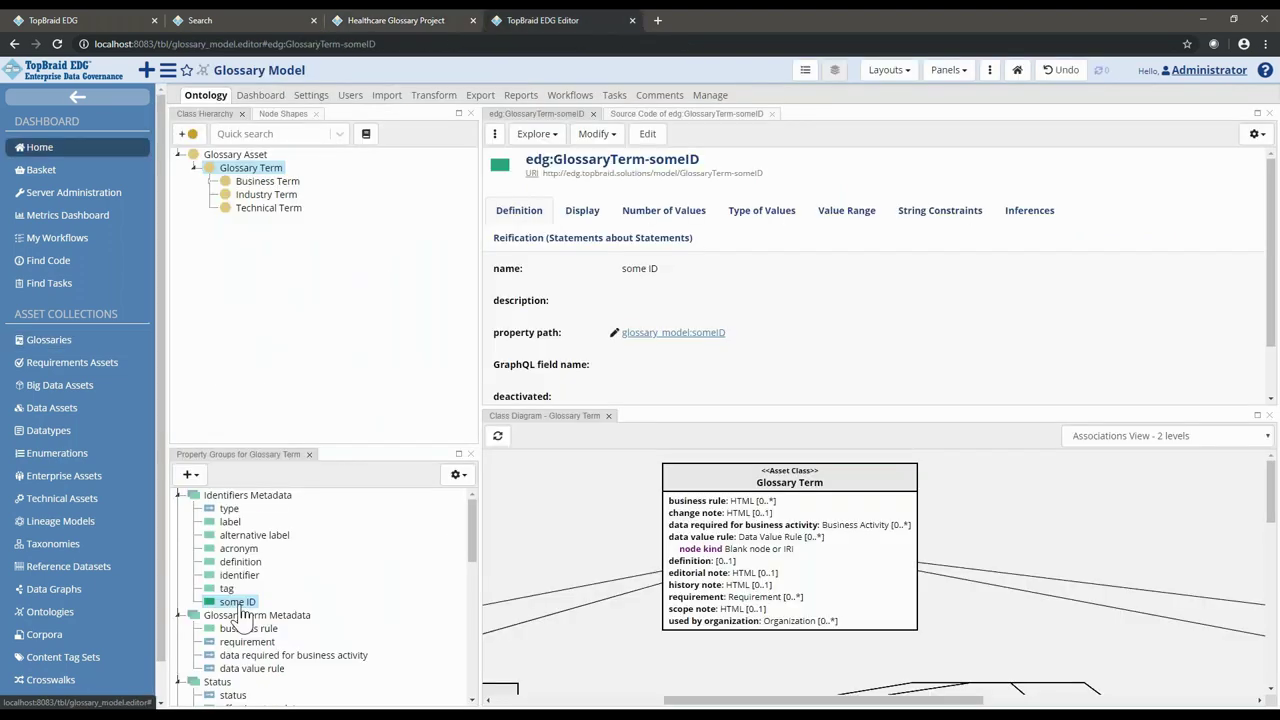
click(388, 30)
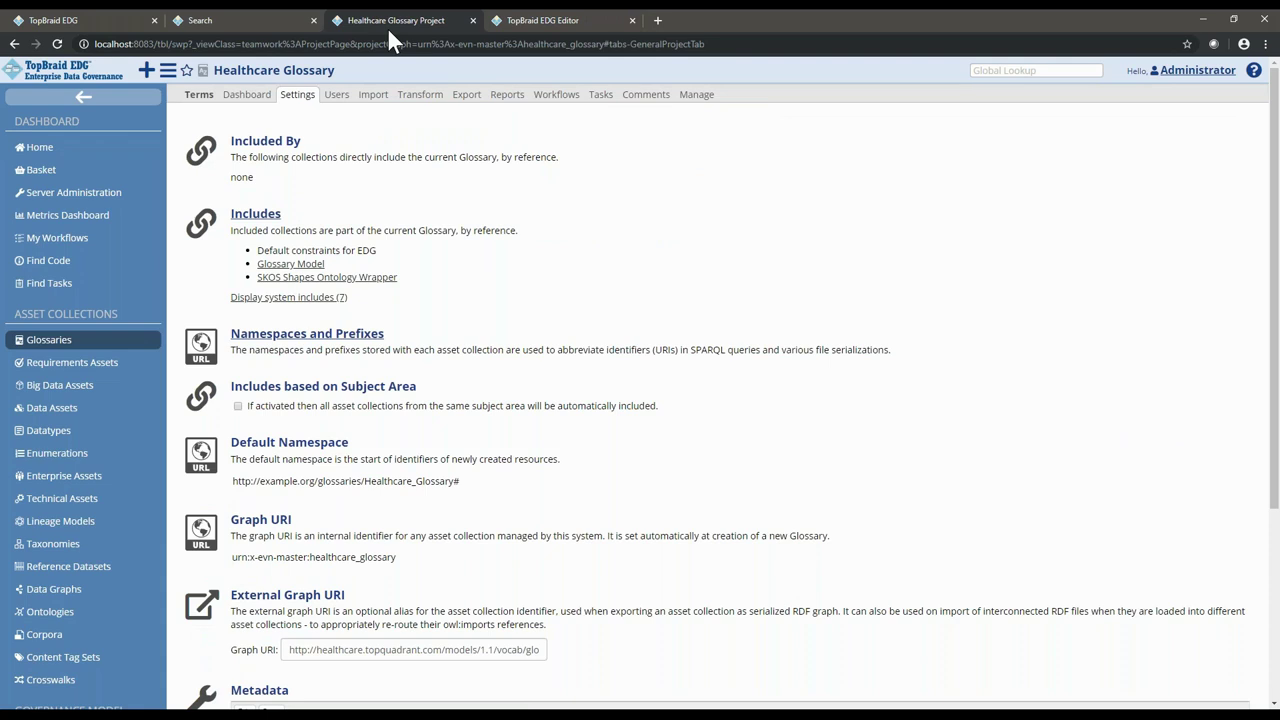
Step: Return to the glossary's terms, list only Glossary Term assets, and inspect Access's Other Properties and Identifiers Metadata for the new attribute
click(270, 74)
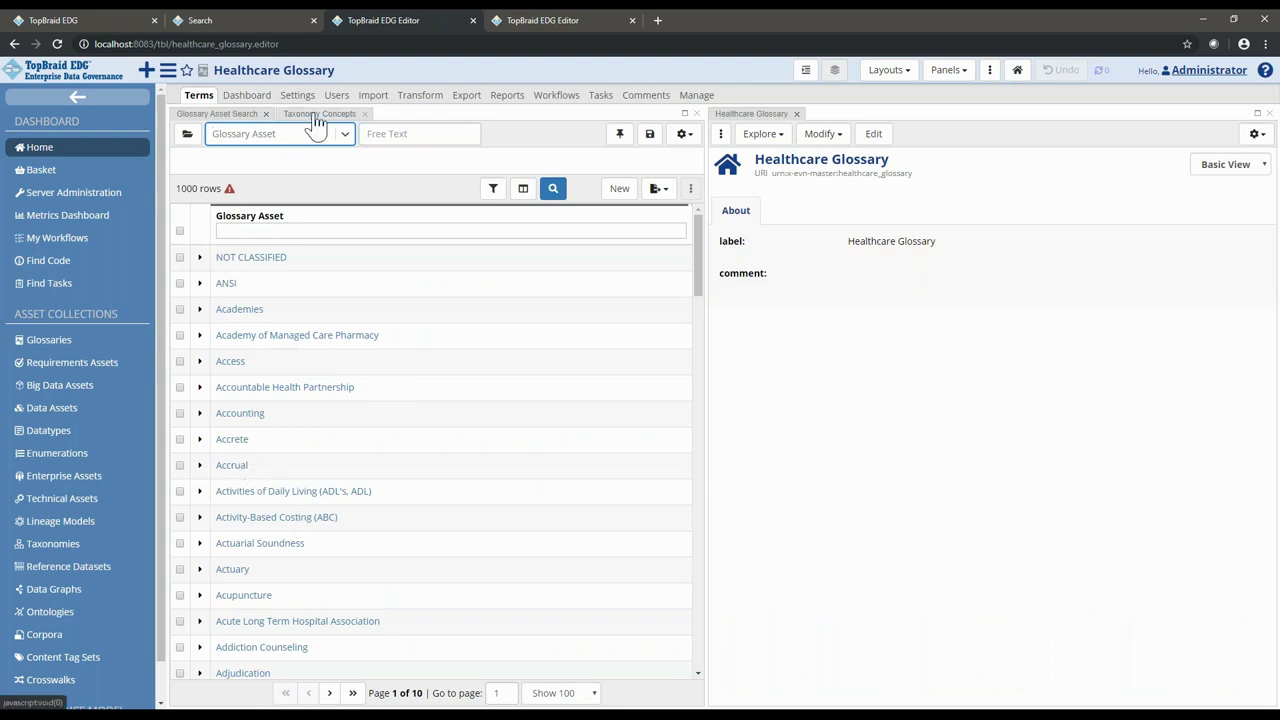
click(343, 135)
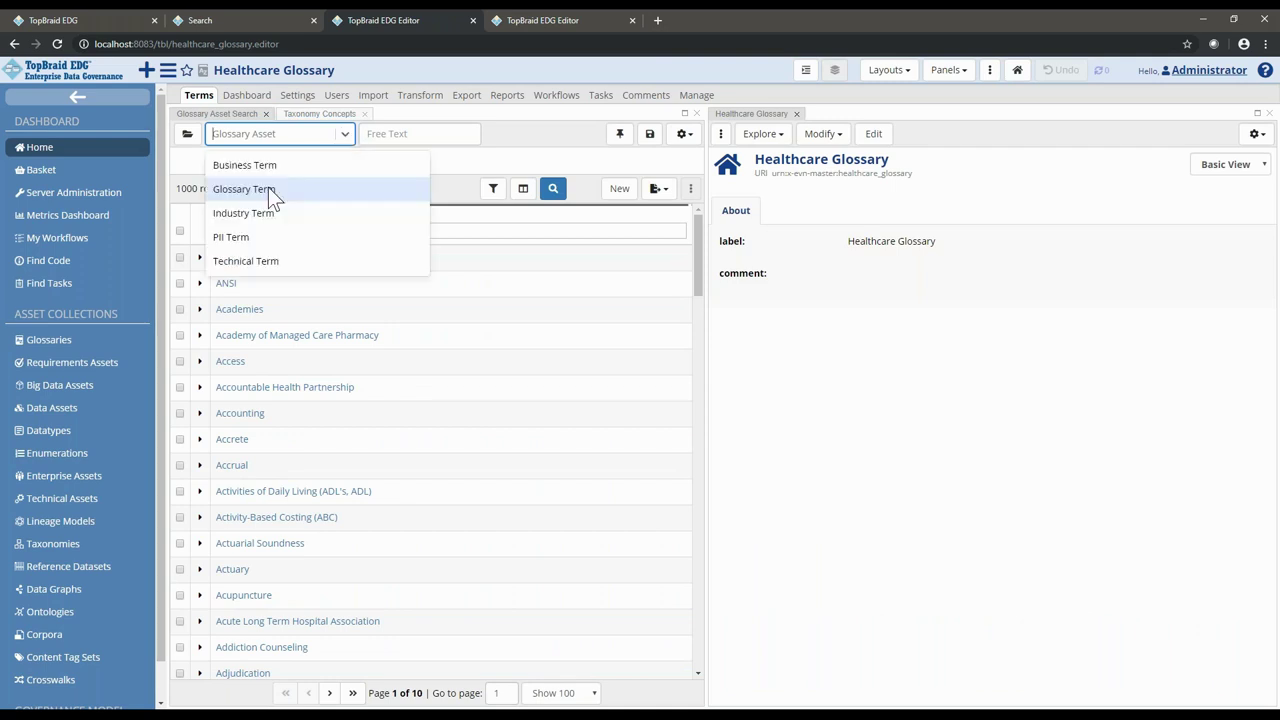
click(268, 190)
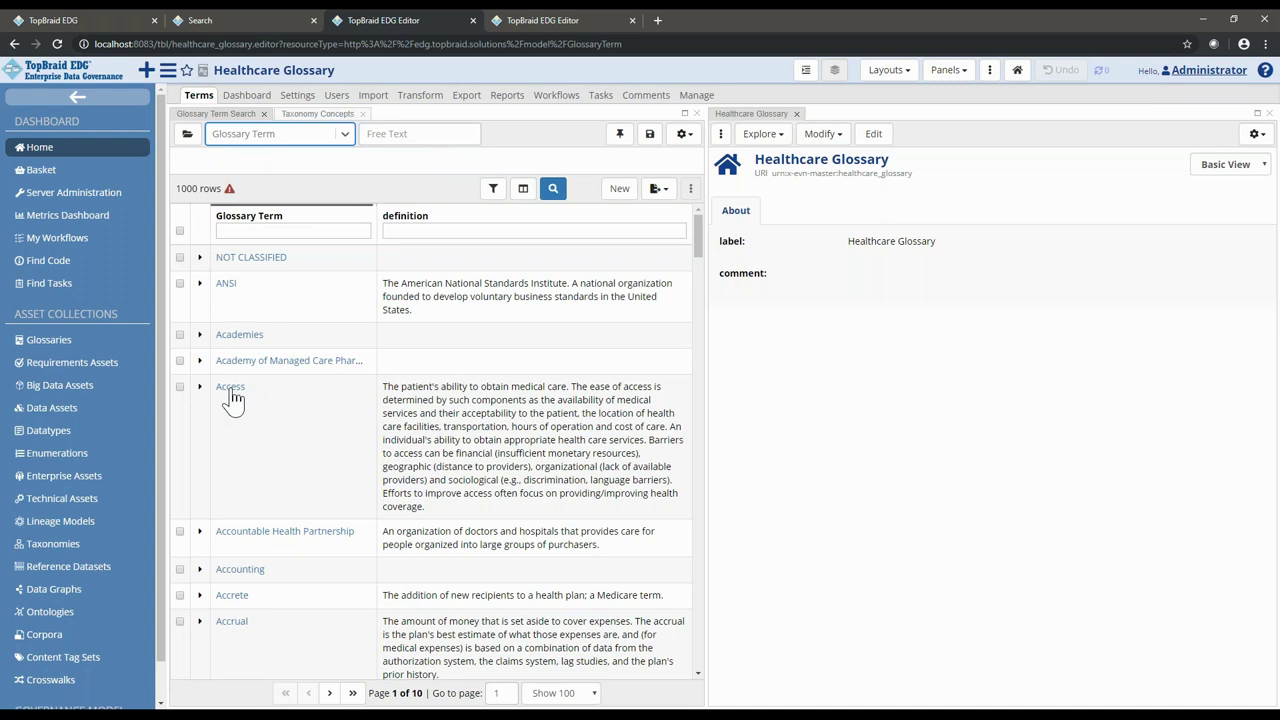
click(230, 387)
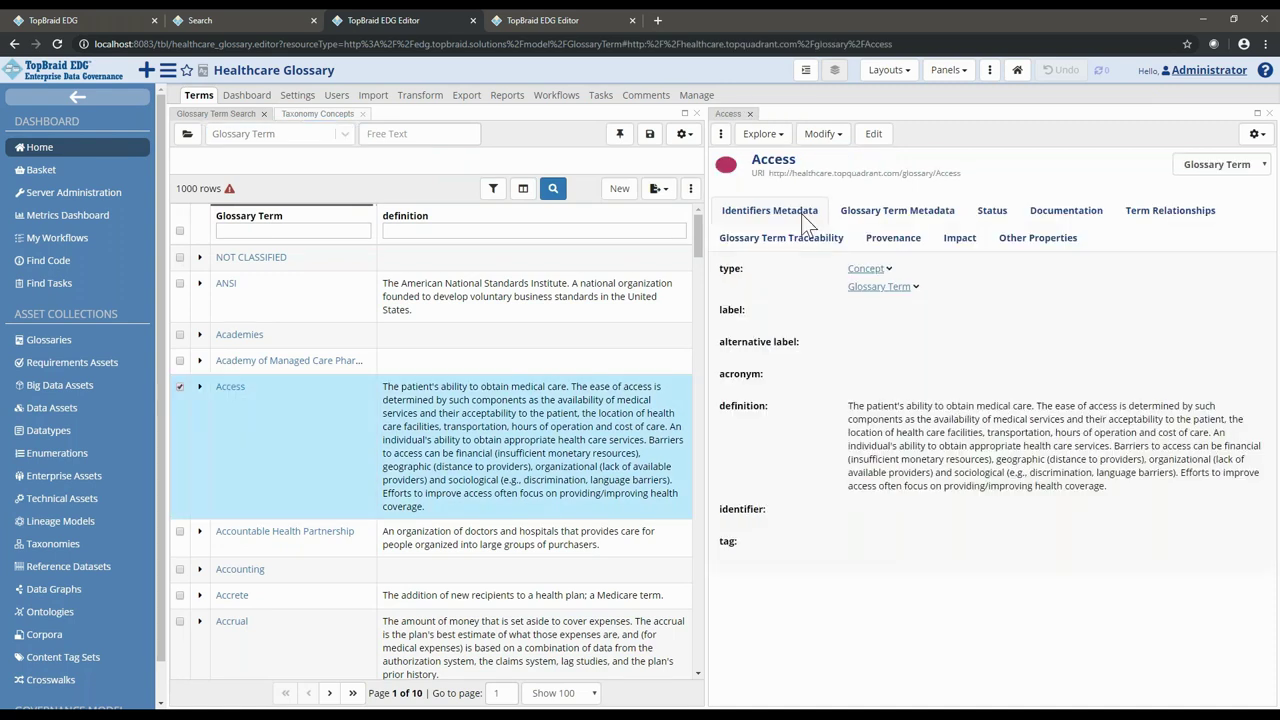
click(1055, 248)
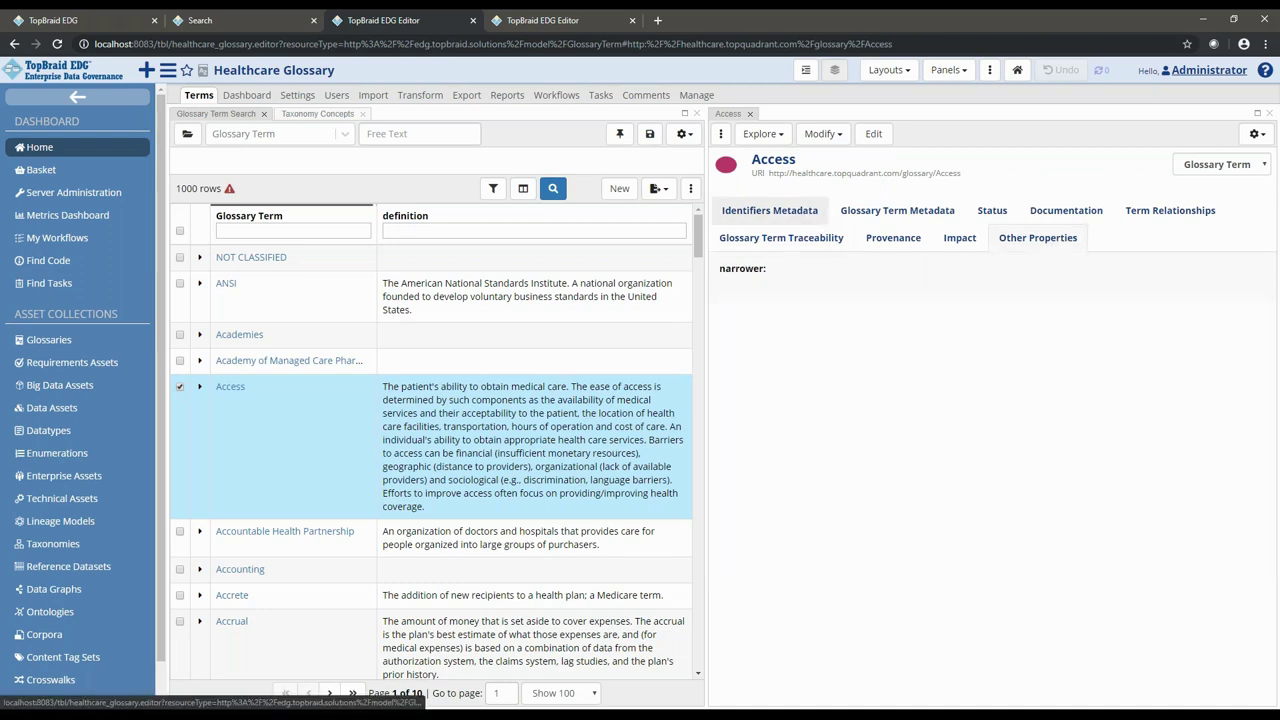
click(770, 211)
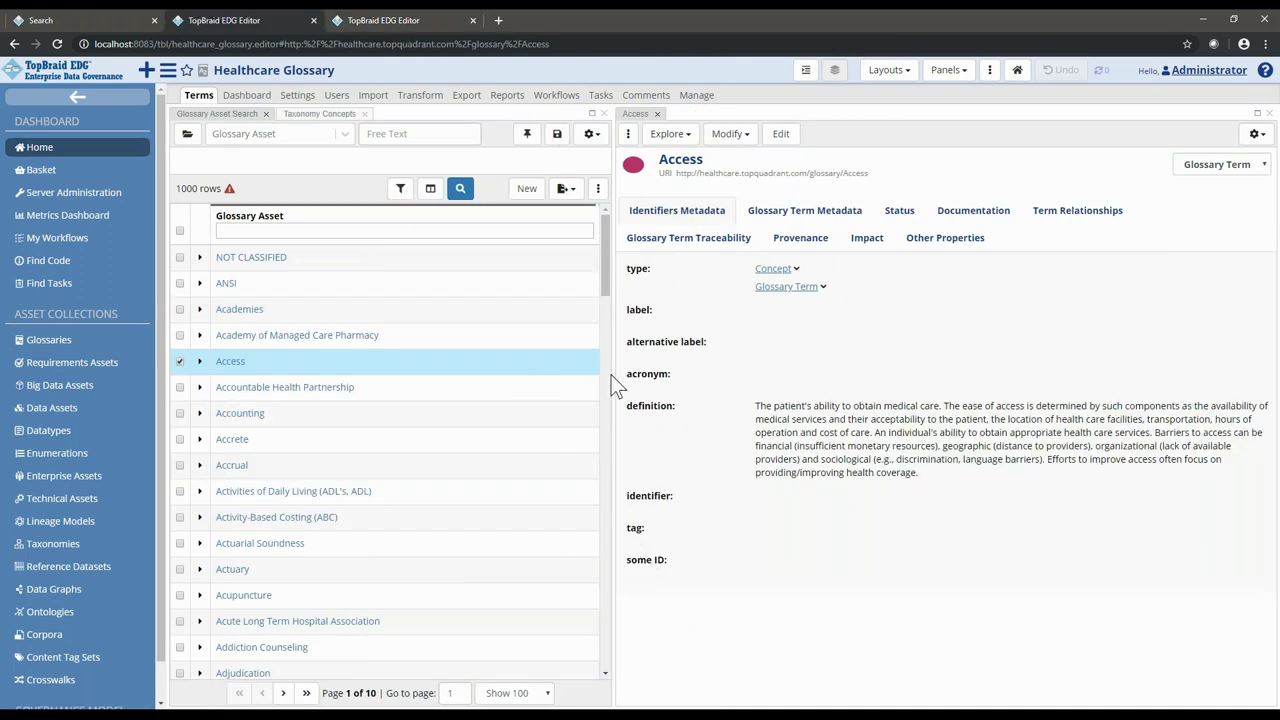
Step: Set the Access term's some ID to "abc", save the change, and reopen the value for editing
click(660, 561)
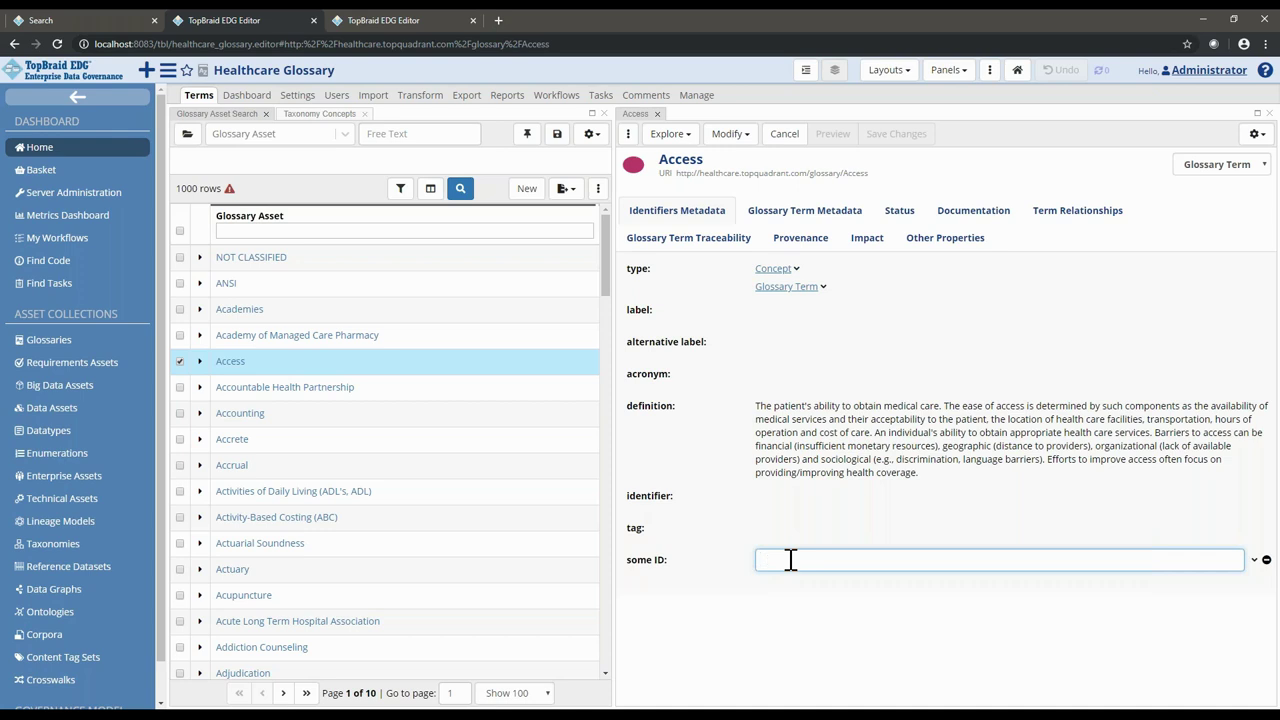
text(abc)
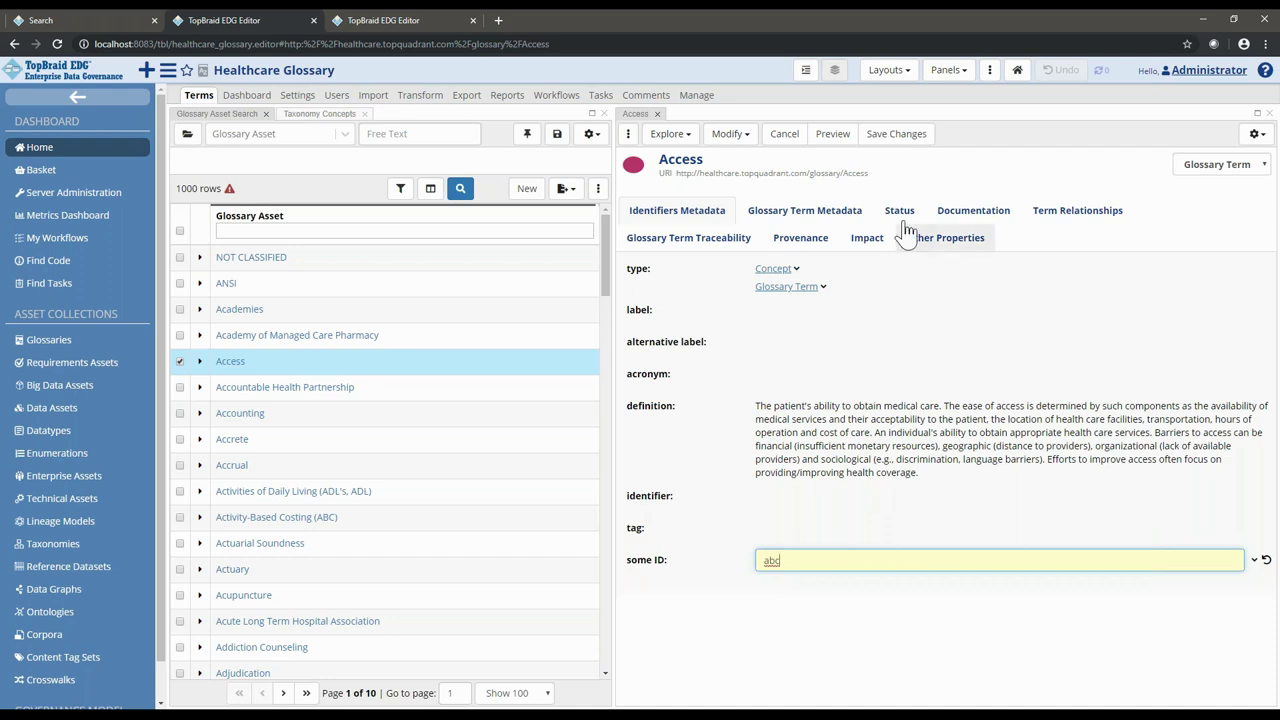
click(898, 140)
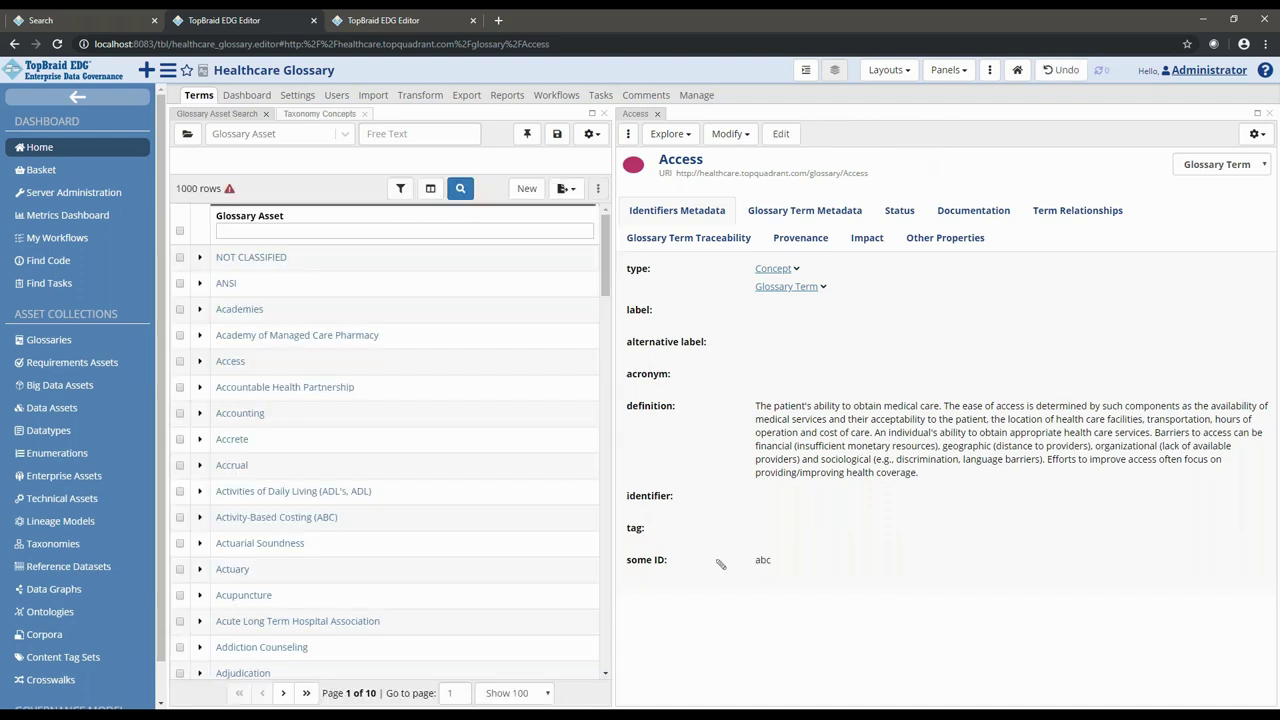
click(720, 564)
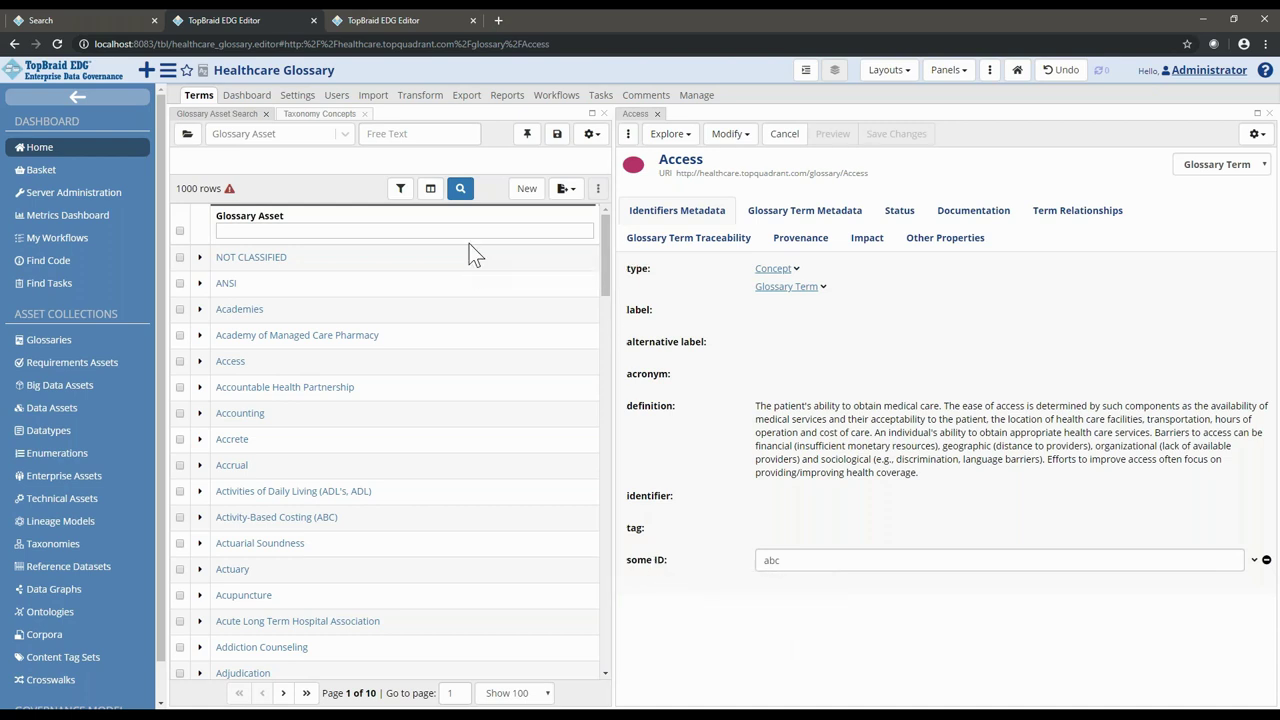
Step: Open the GraphQL query page from the glossary's export options and run a glossaryTerms query returning label and uri
click(467, 96)
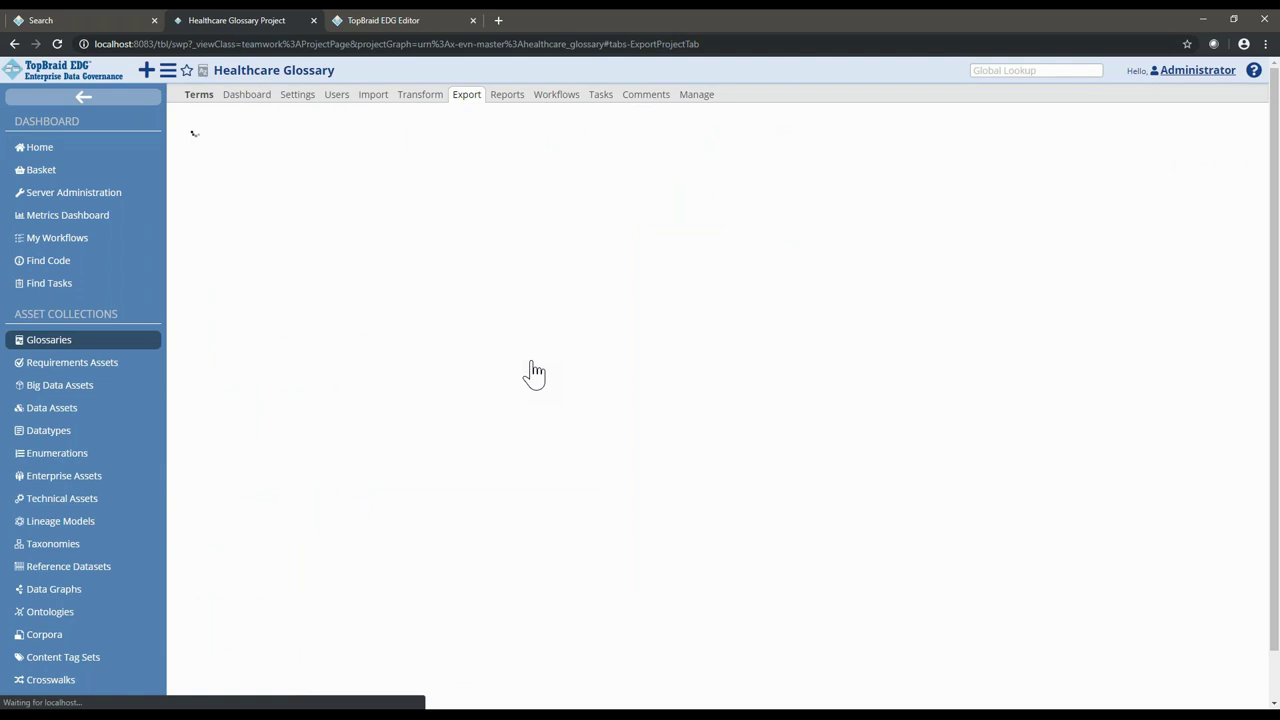
click(300, 306)
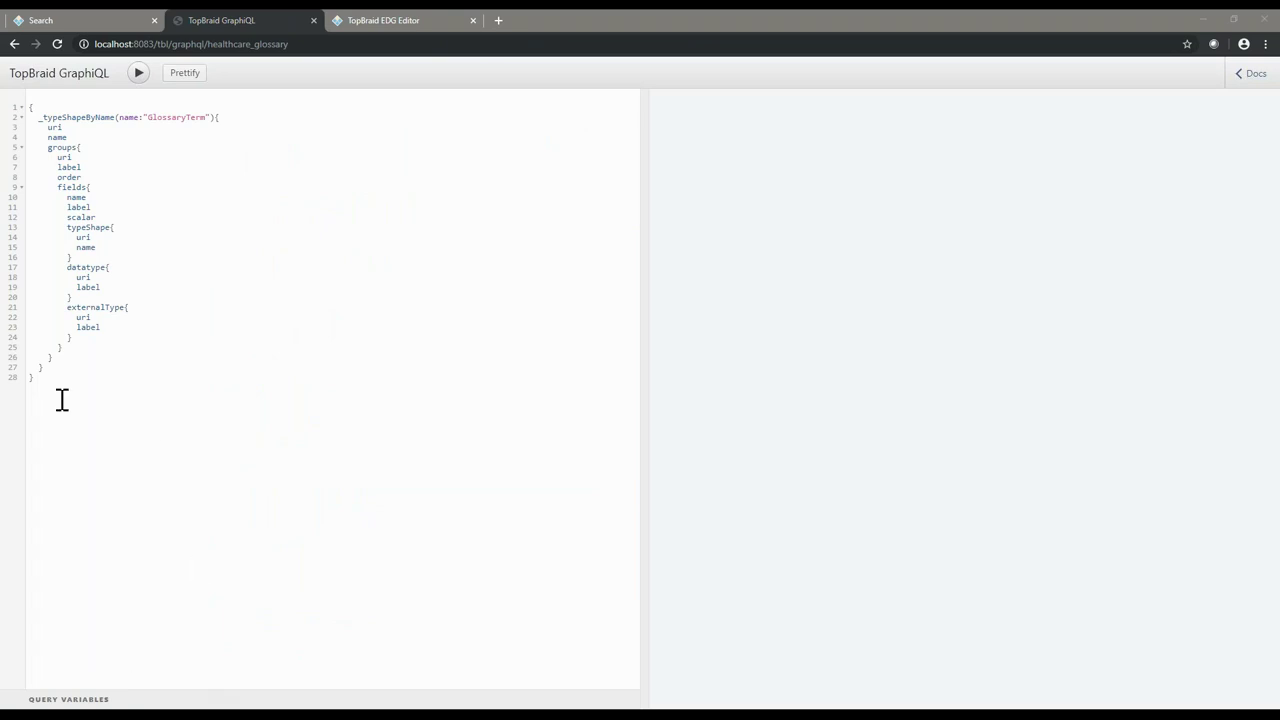
drag(49, 380, 23, 94)
text({   glossaryTerms{     label     uri   } })
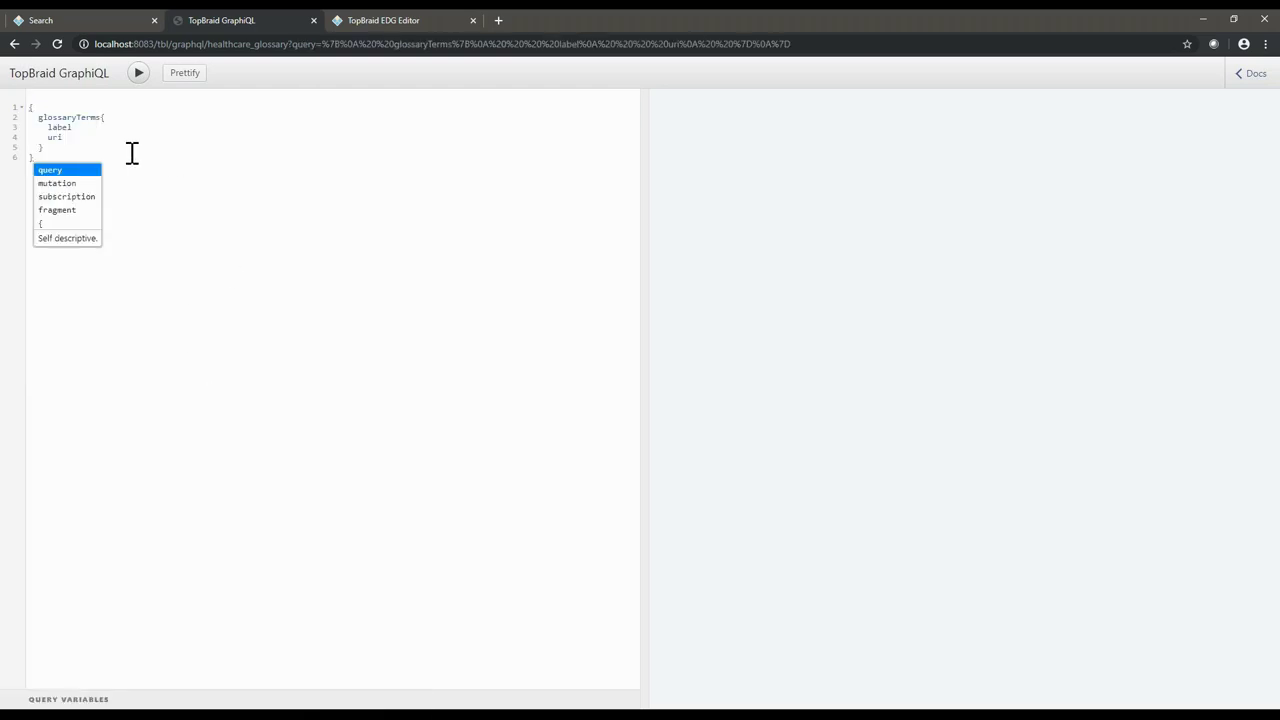
click(140, 75)
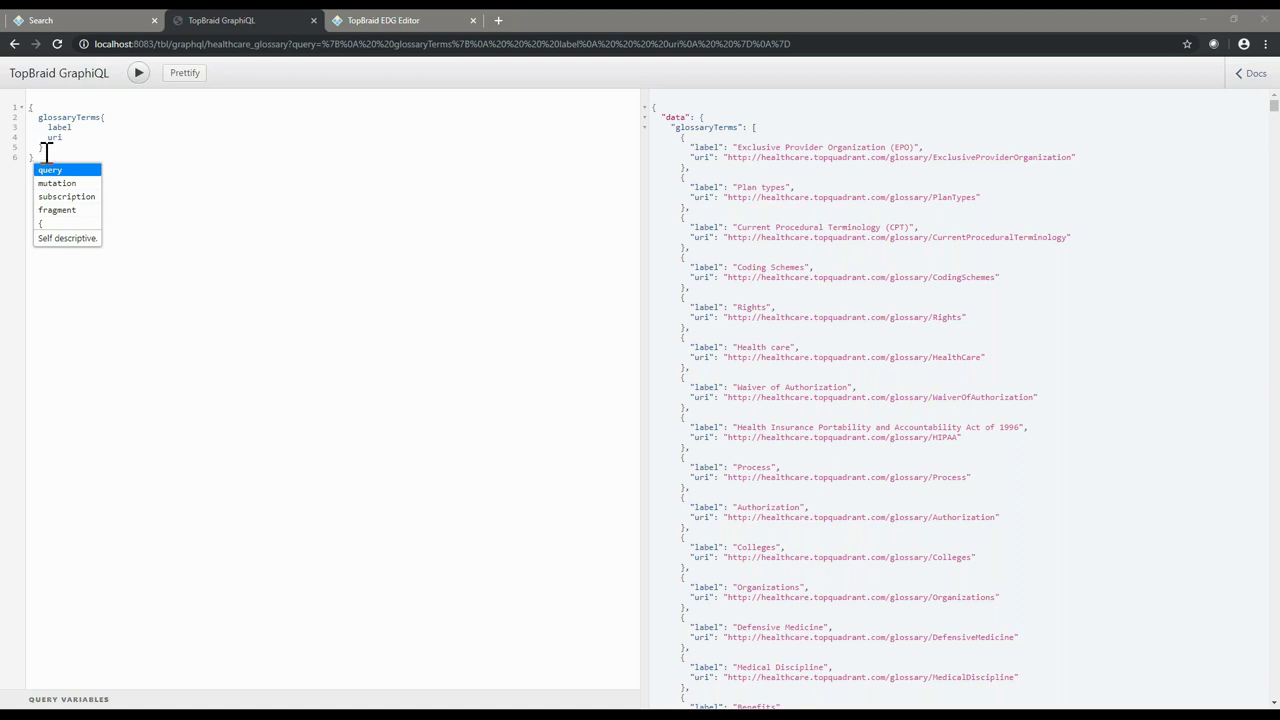
key(ctrl+a)
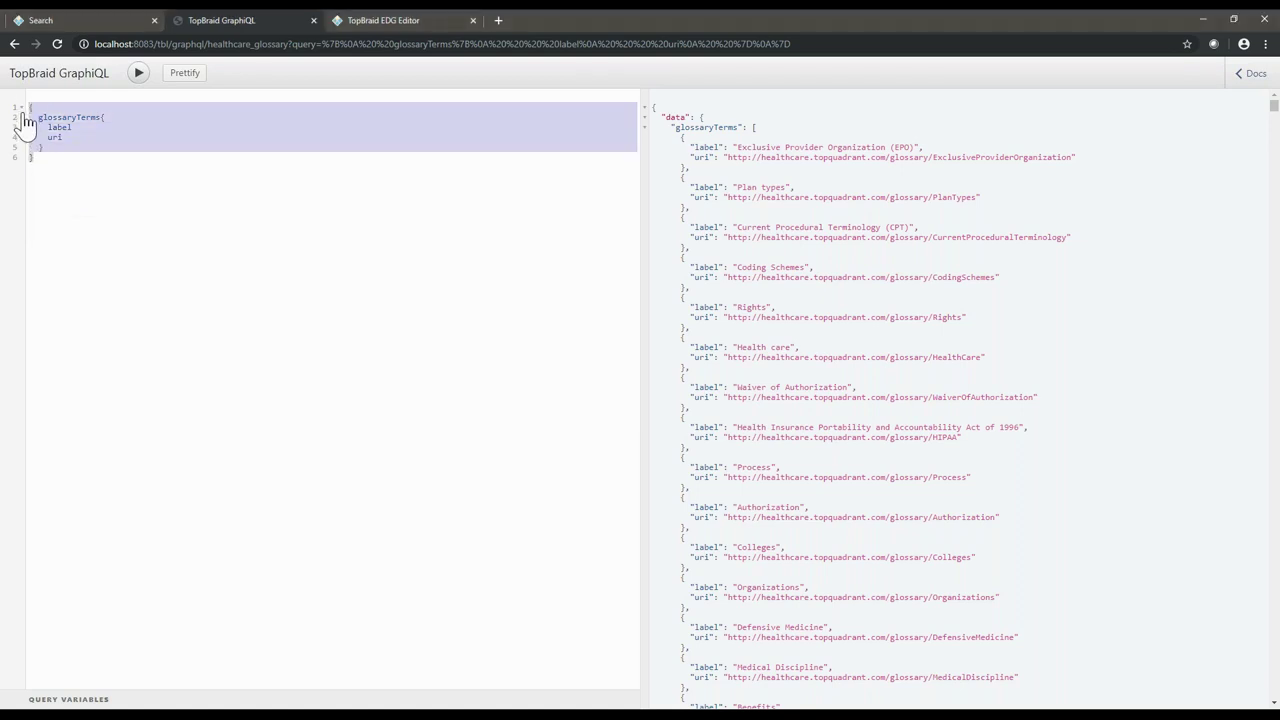
text({   glossaryTerms(uri:"http://healthcare.topquadrant.com/glossary/Access"){     label     uri     someID   } })
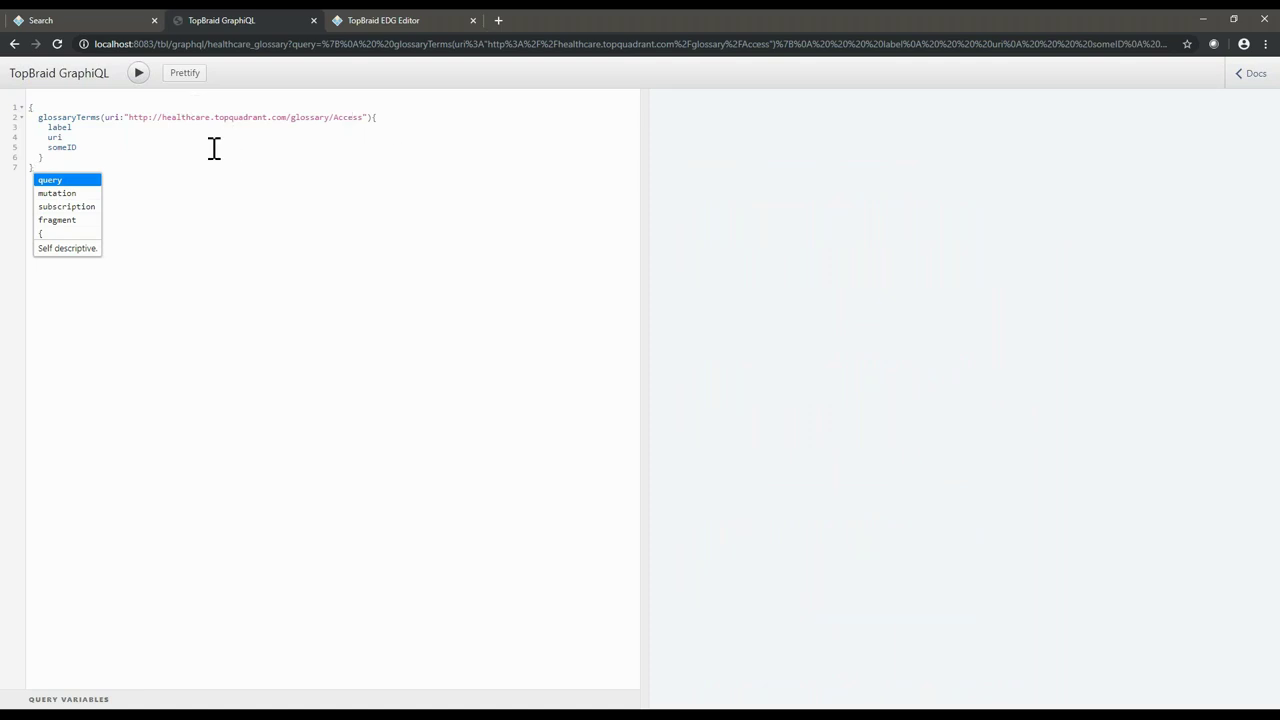
drag(79, 150, 50, 150)
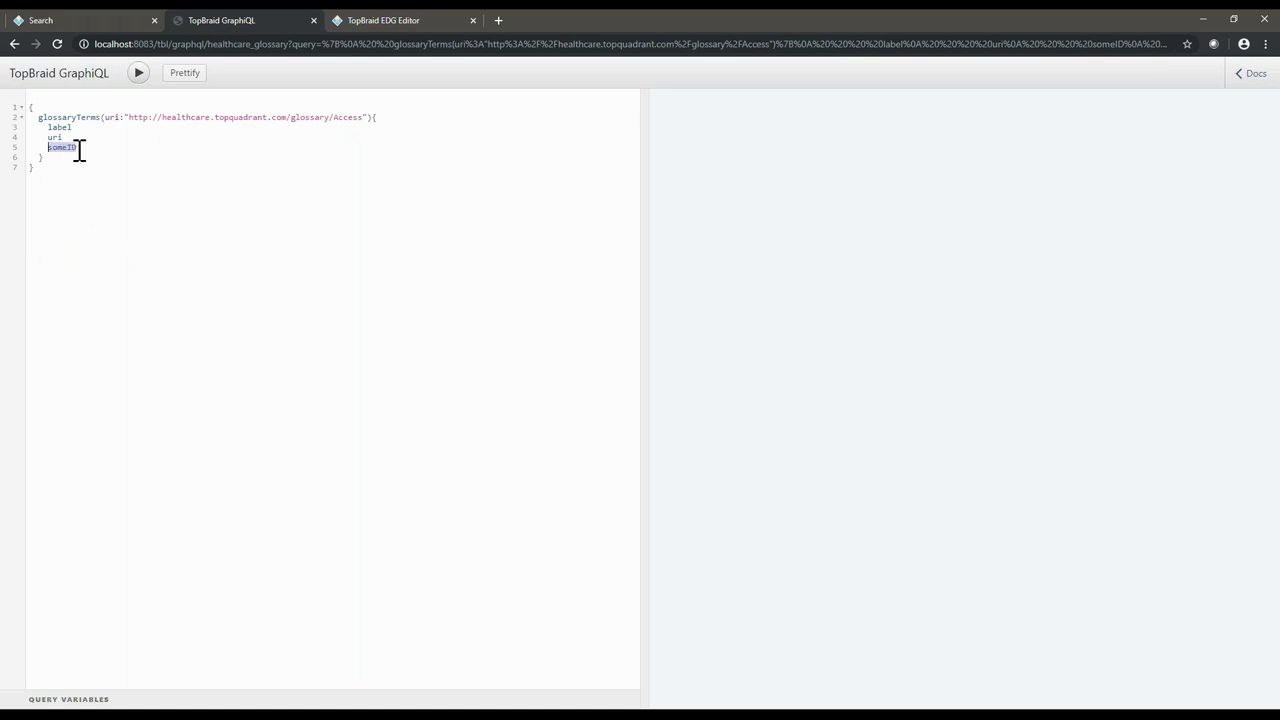
click(117, 137)
click(135, 76)
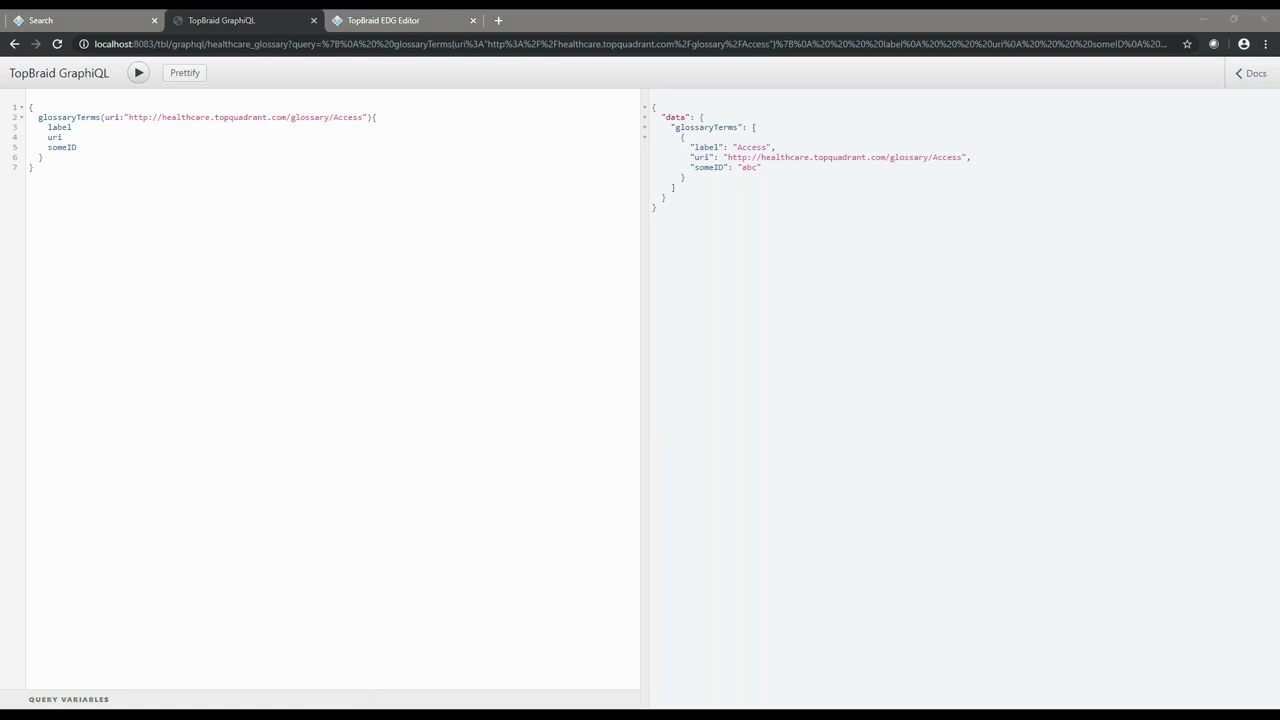
Step: Replace the query with a glossaryTerms text search for "ability to obtain medical care" returning label, uri and someID, and run it
click(37, 170)
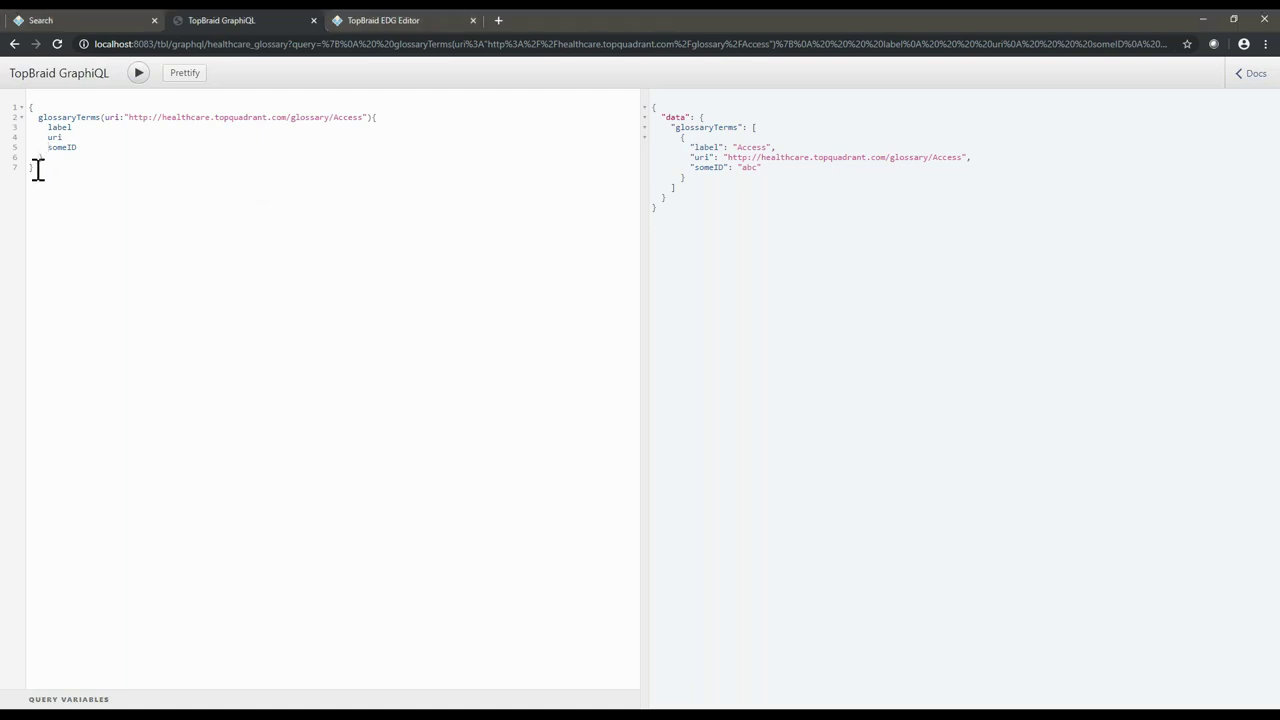
drag(37, 170, 30, 110)
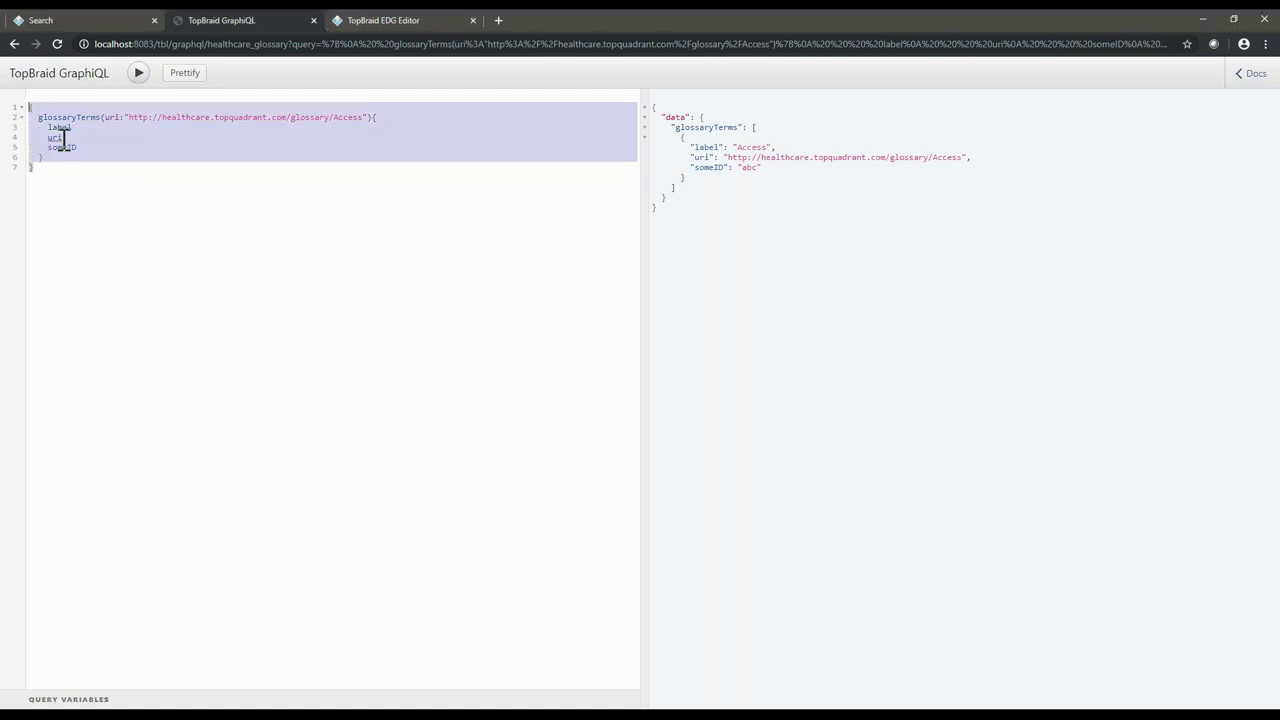
text({   glossaryTerms(queryText: "ability to obtain medical care") {     label     uri     someID   } })
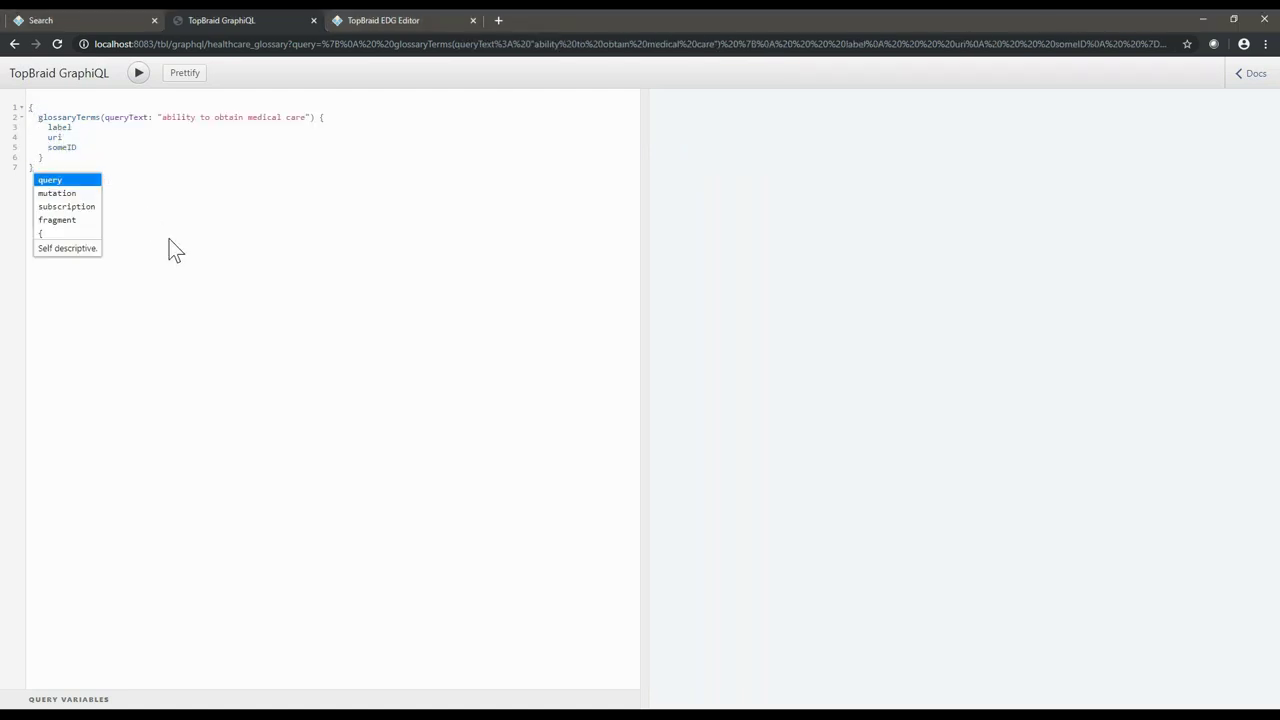
click(165, 188)
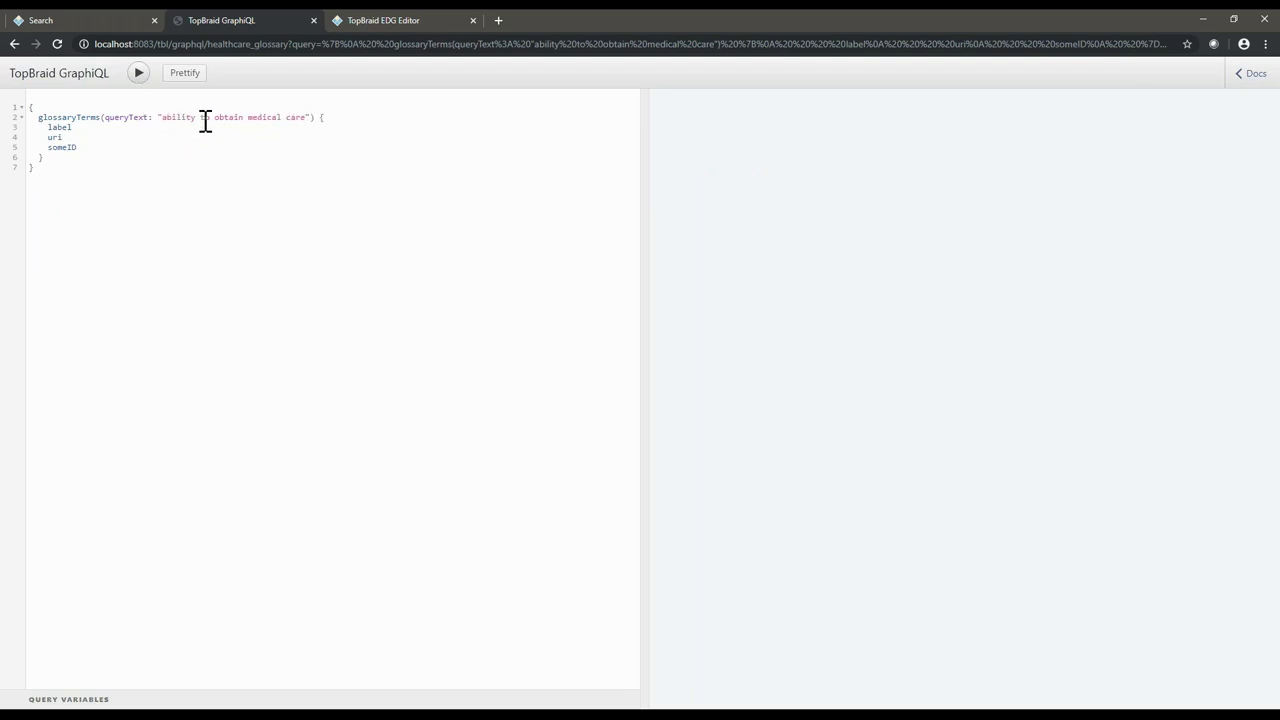
click(139, 80)
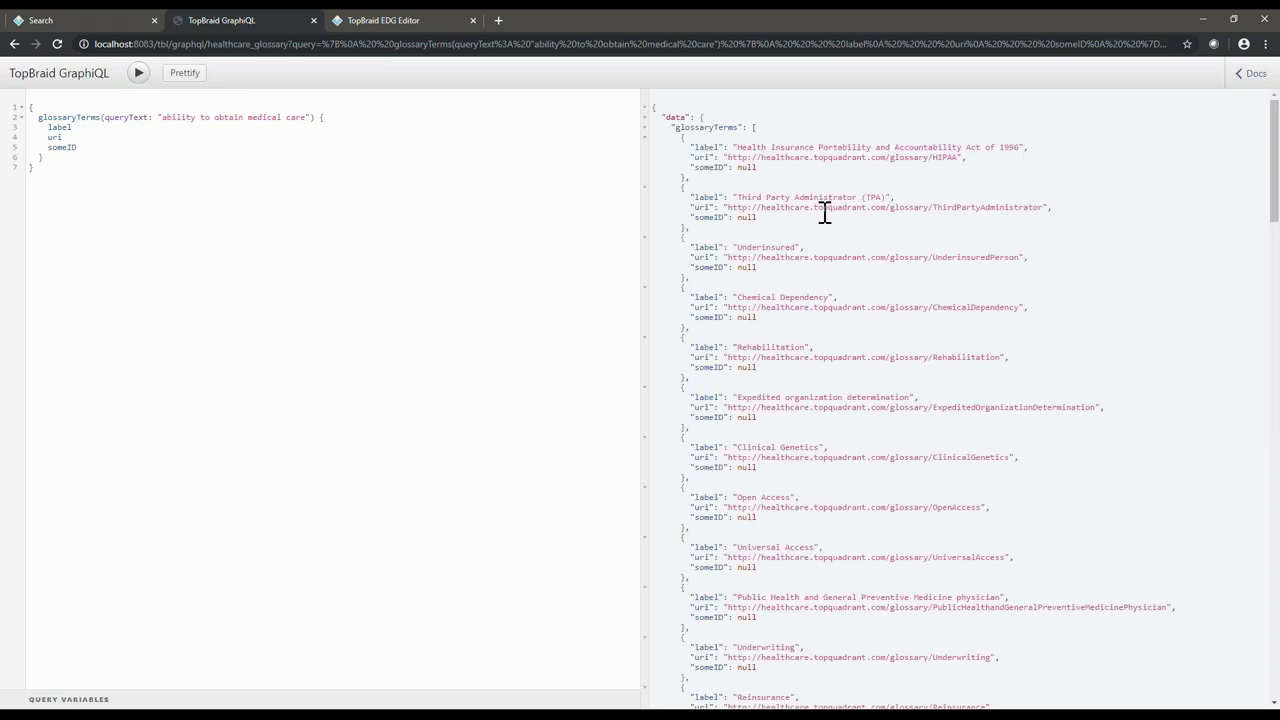
Step: Look through the text search results to the end, checking the returned terms and their someID values
scroll(916, 364, down, 1)
scroll(896, 368, up, 1)
scroll(876, 372, down, 1)
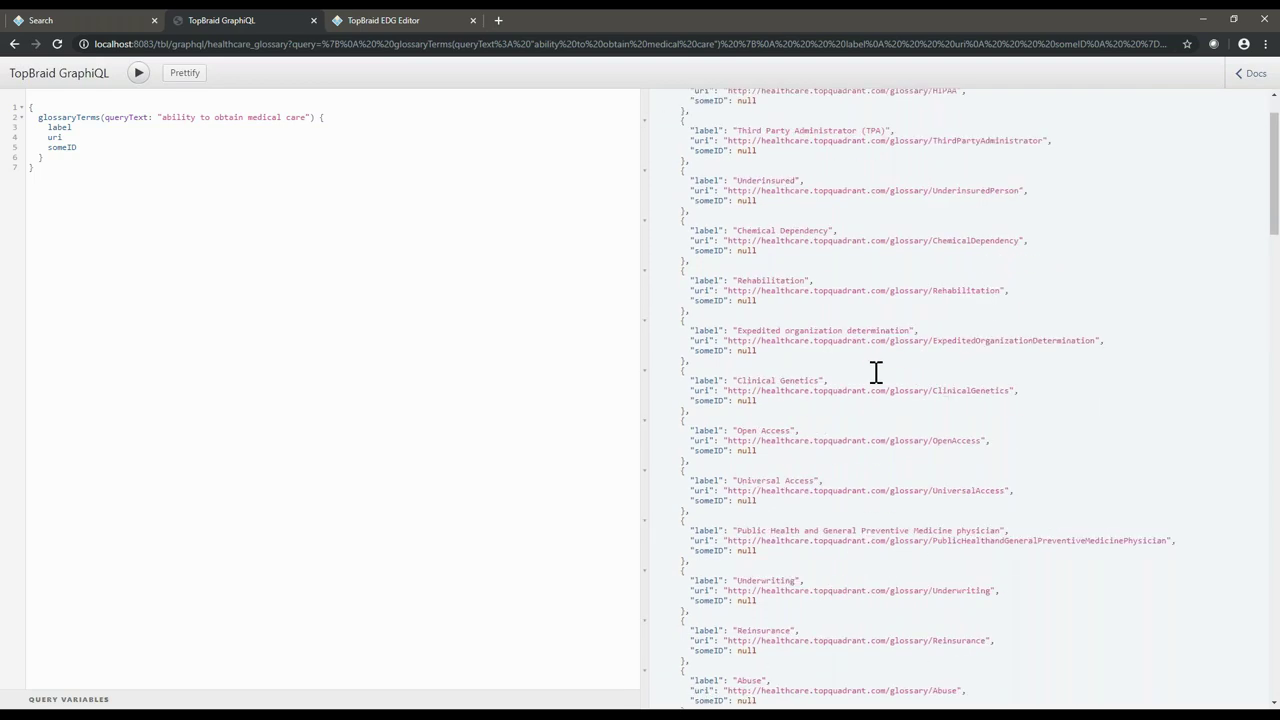
scroll(876, 372, down, 1)
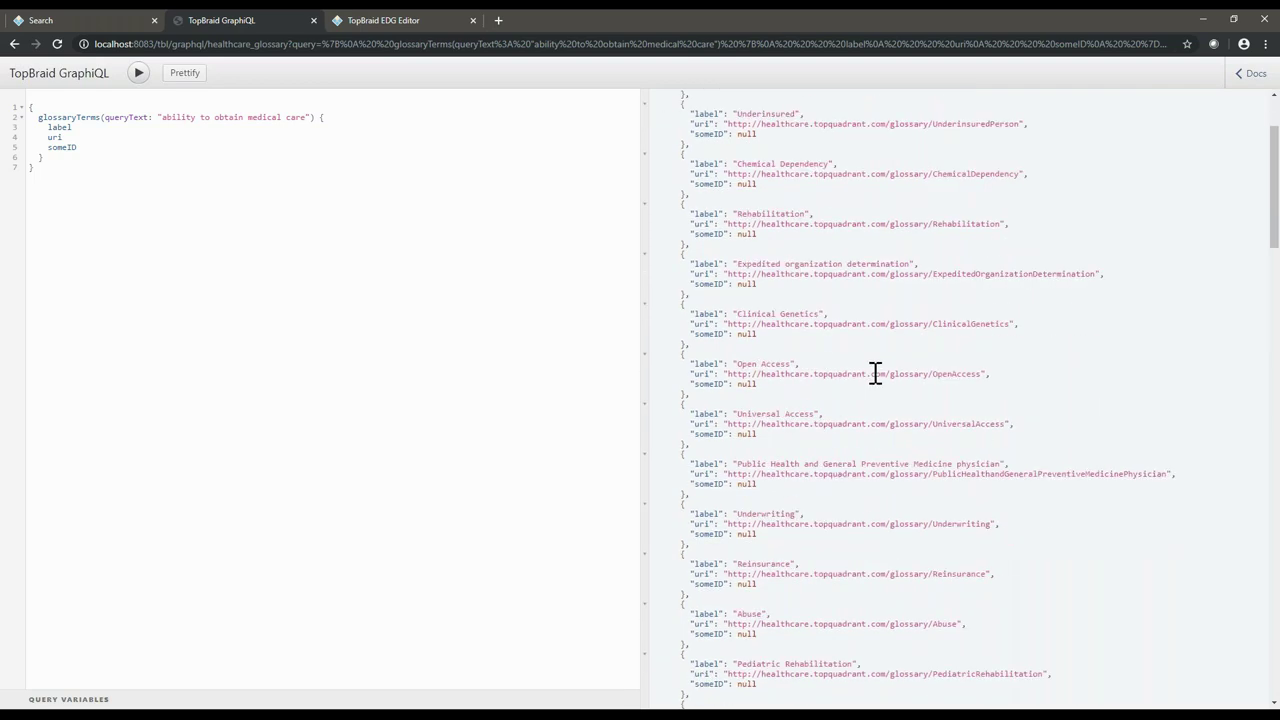
scroll(875, 372, down, 2)
scroll(873, 380, down, 5)
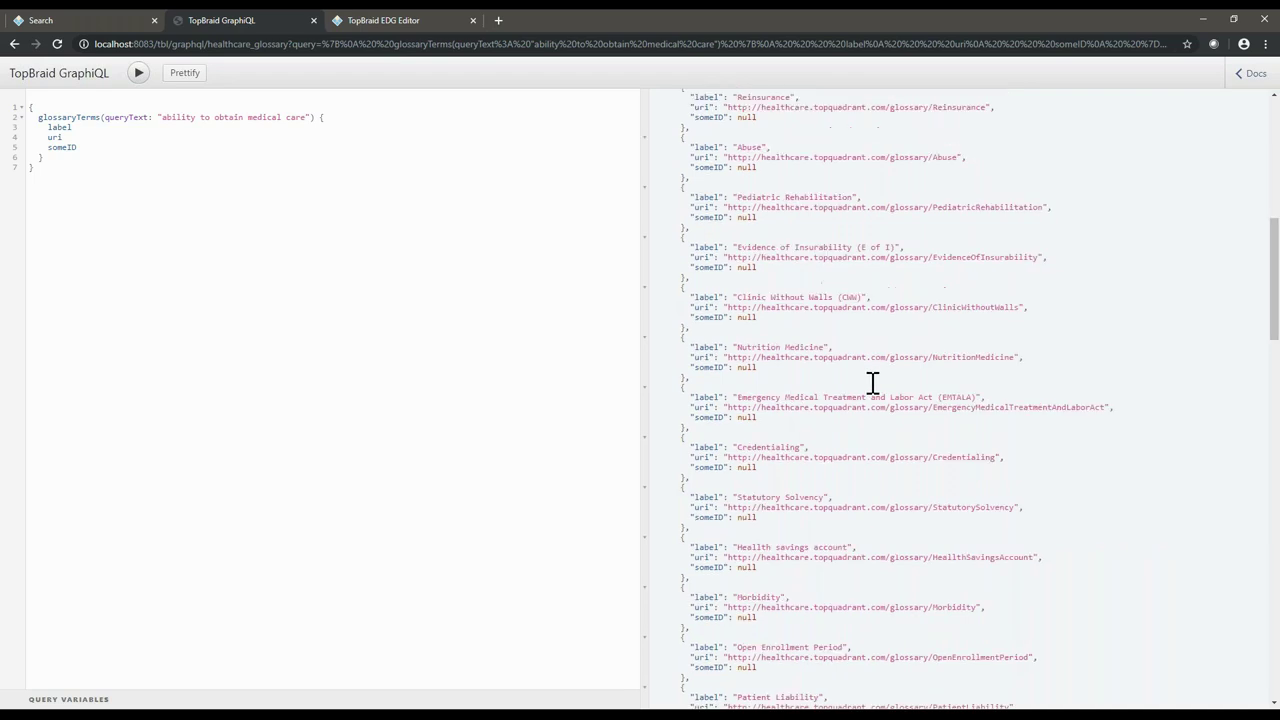
scroll(873, 383, down, 2)
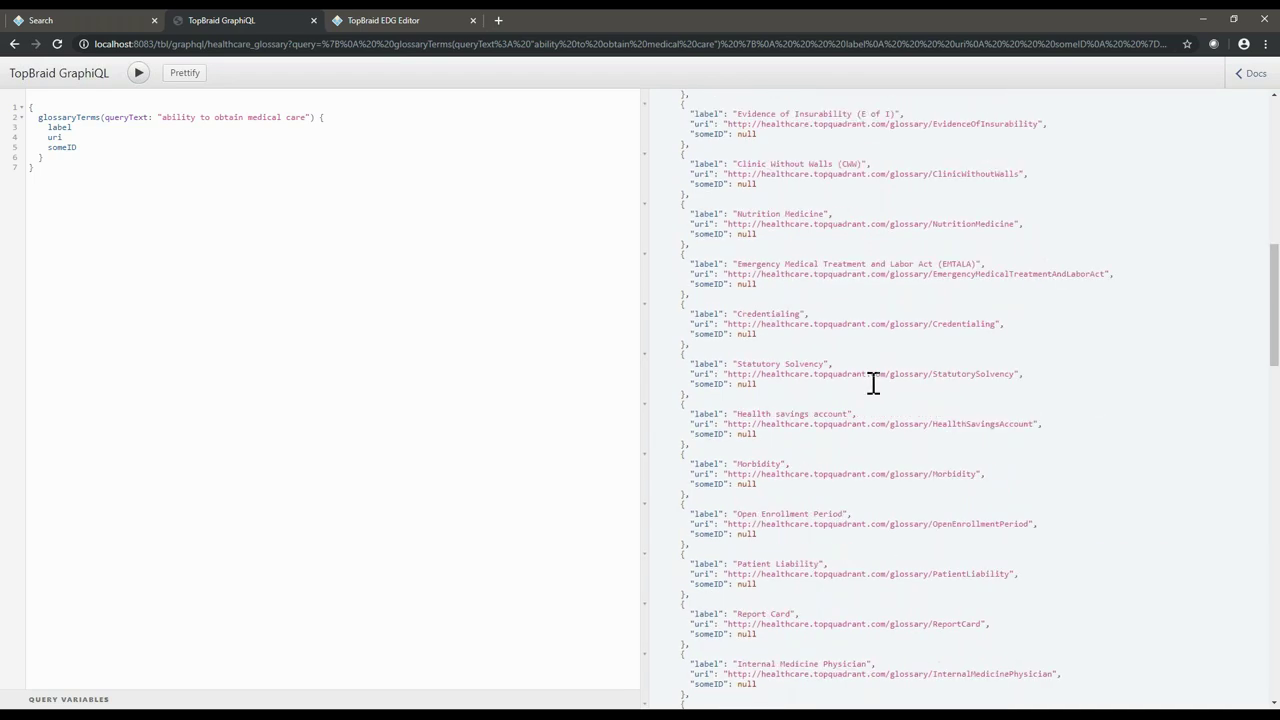
scroll(873, 383, down, 6)
scroll(873, 383, down, 8)
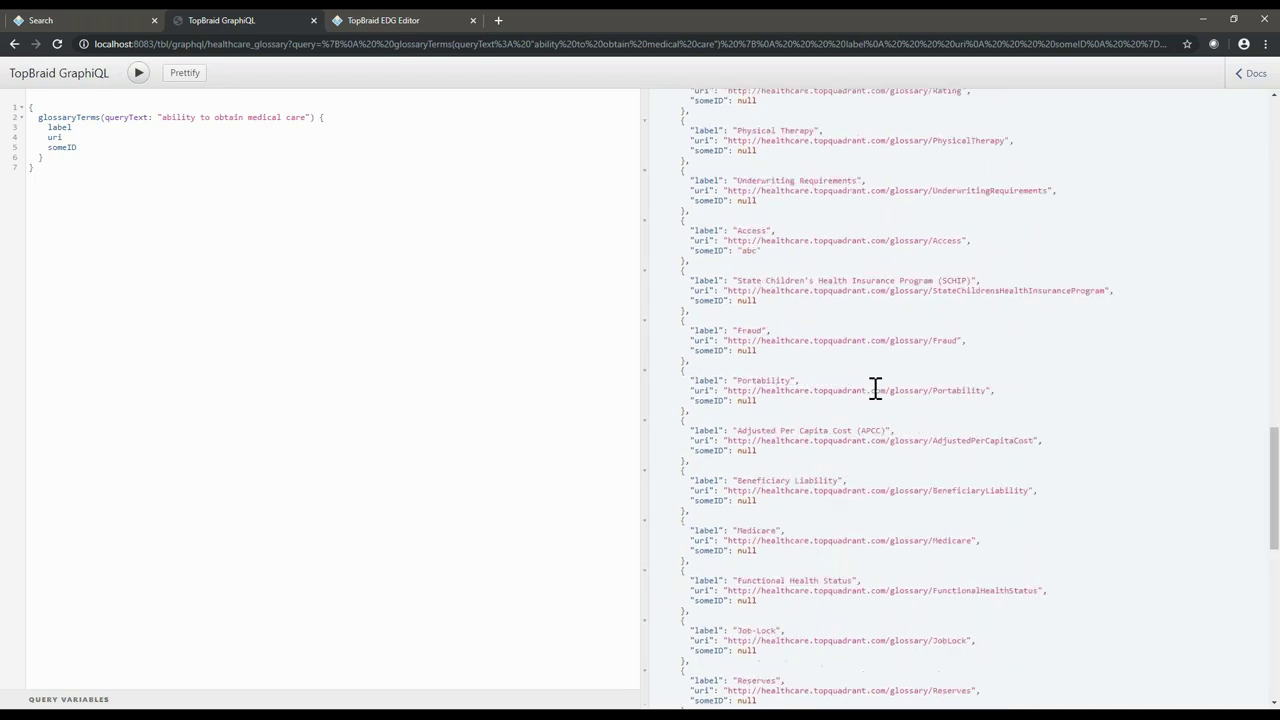
scroll(875, 388, down, 9)
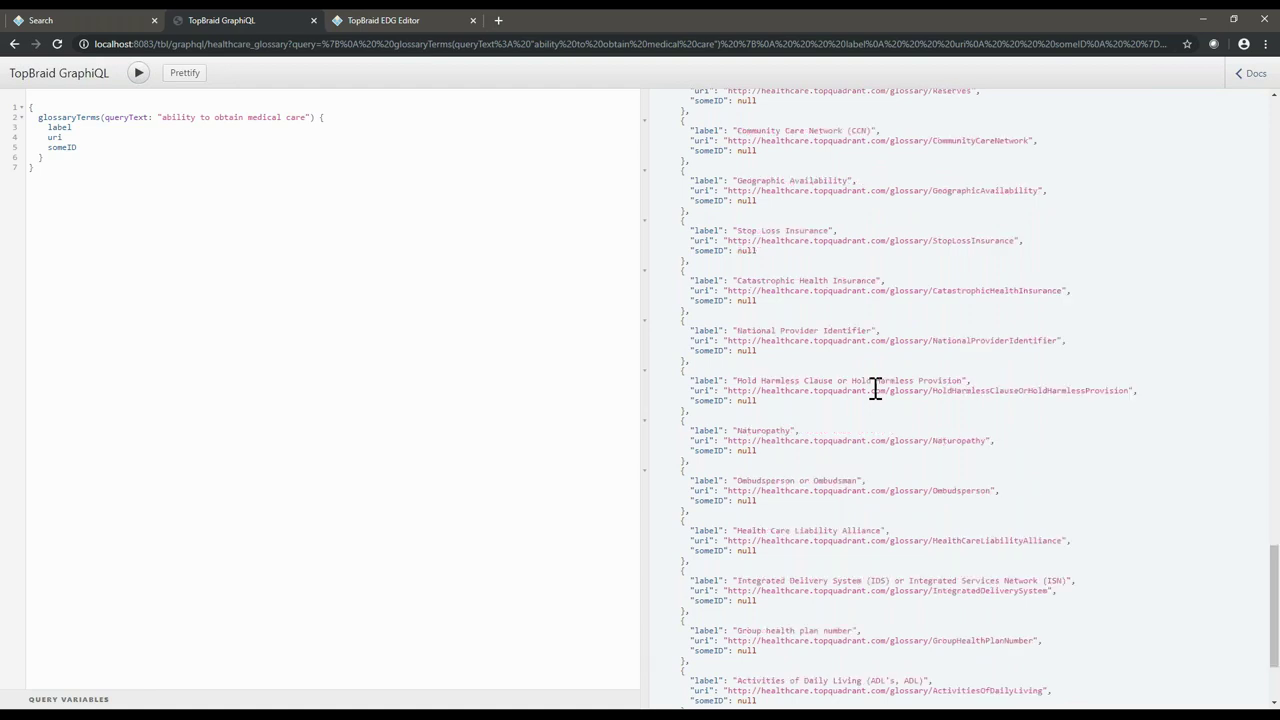
scroll(870, 388, down, 3)
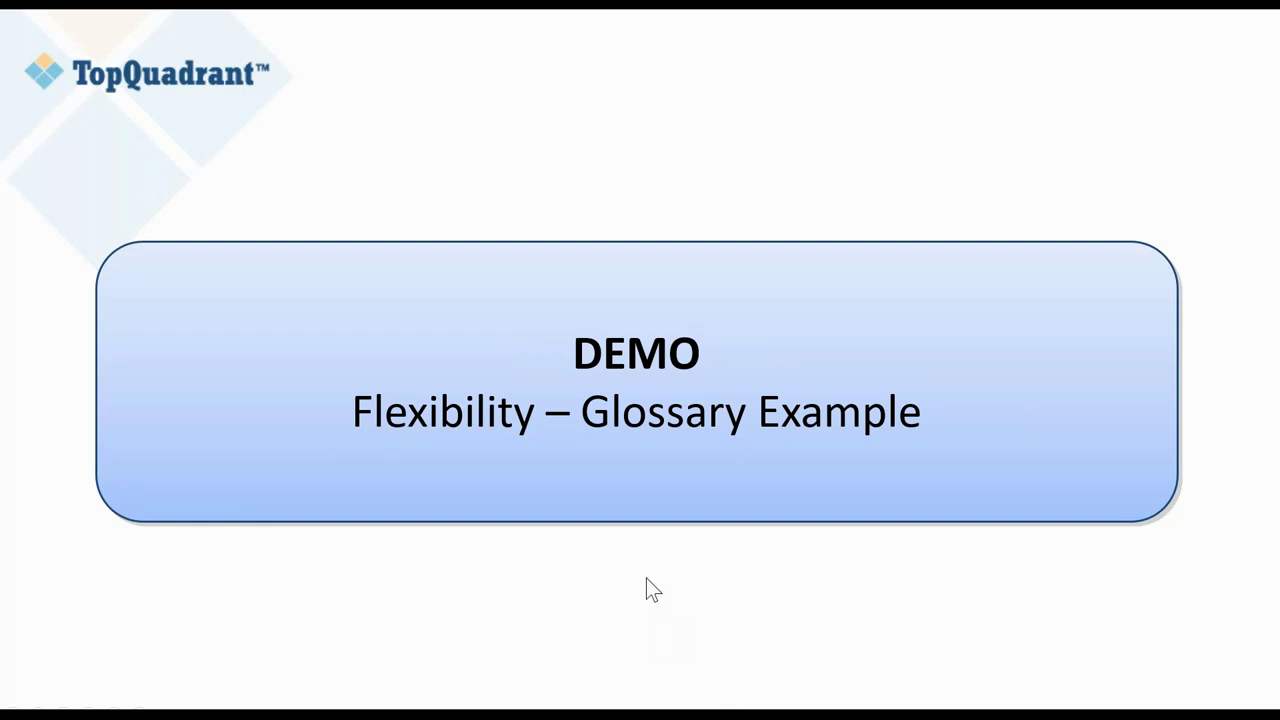
click(646, 589)
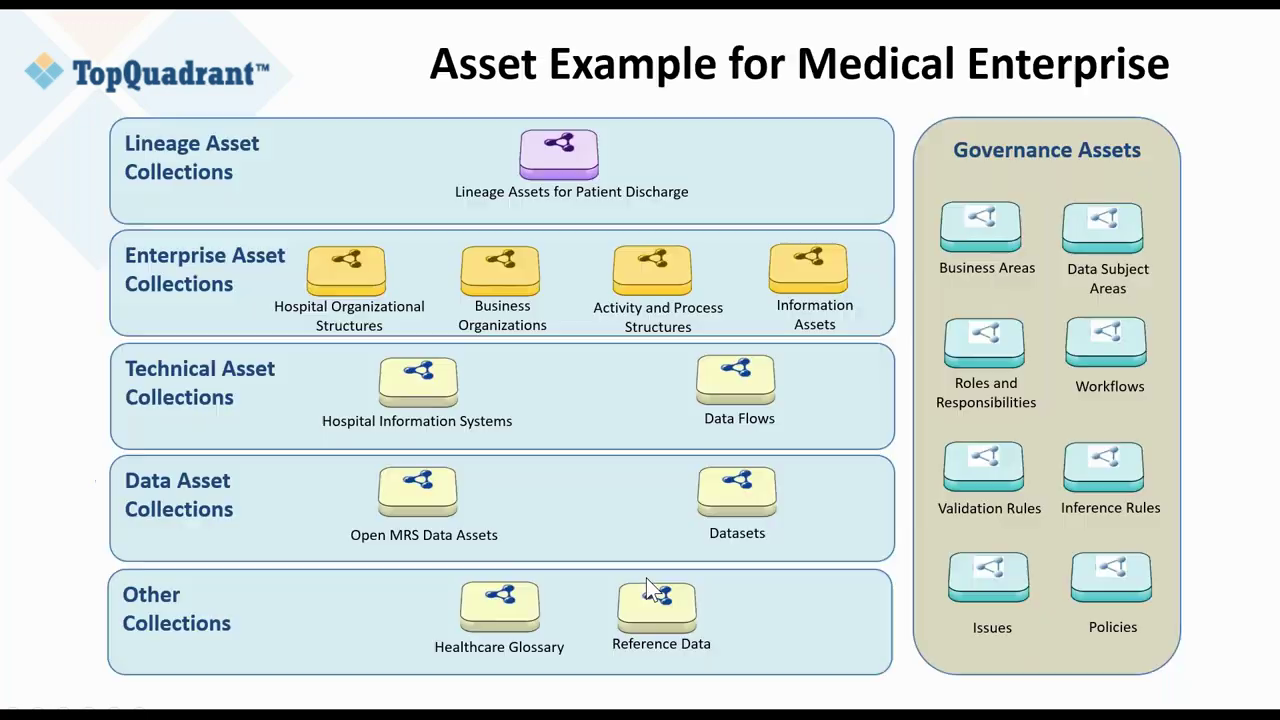
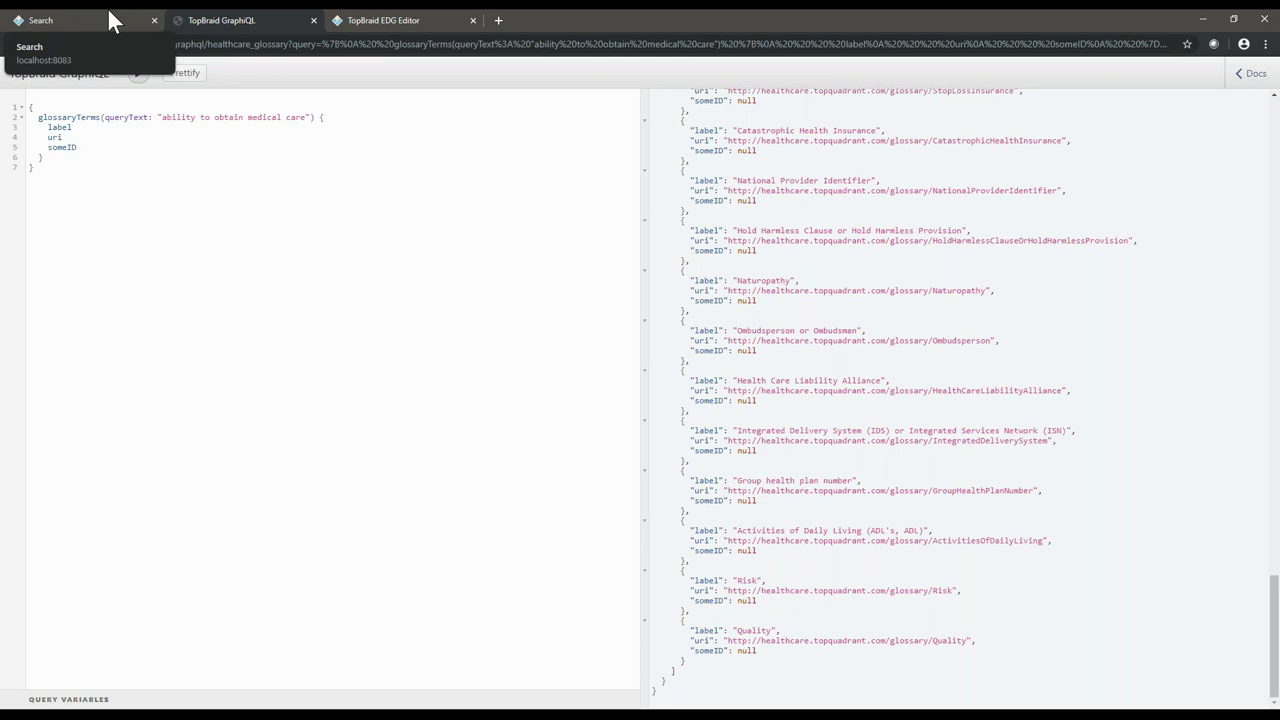
Step: Leave the query results and open the Organizations collection from the Enterprise Assets collections
click(110, 18)
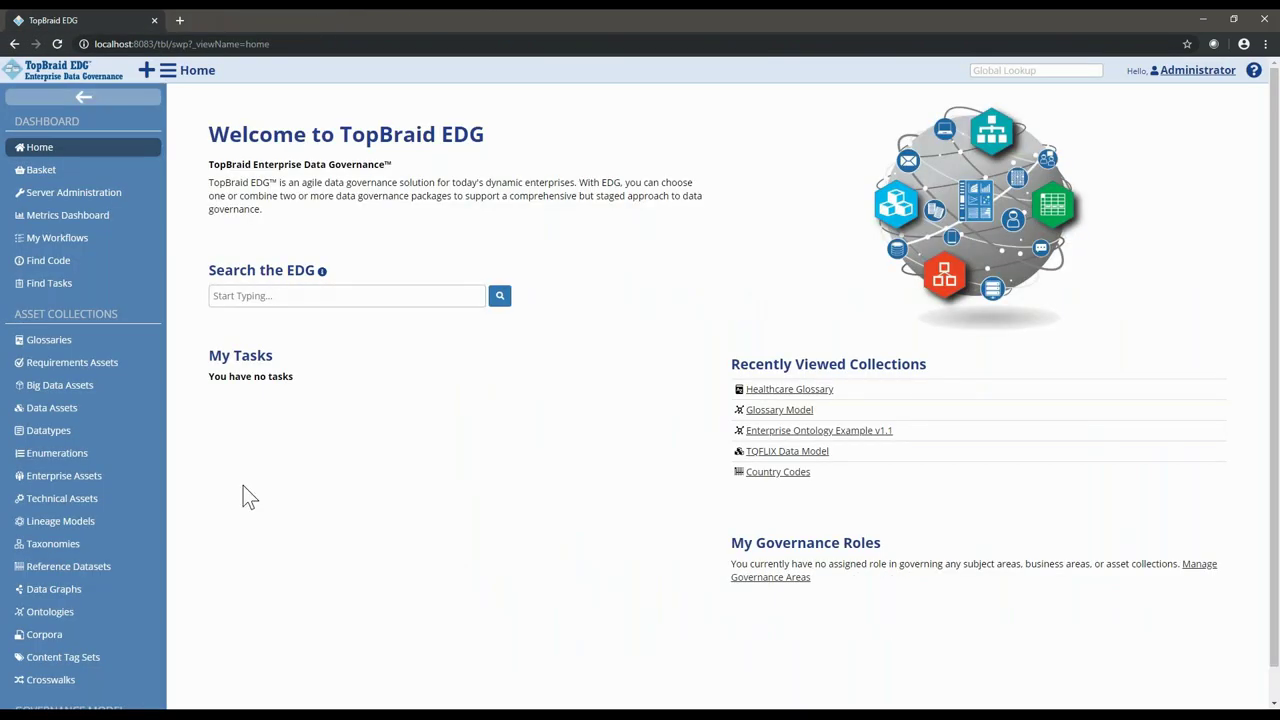
click(78, 478)
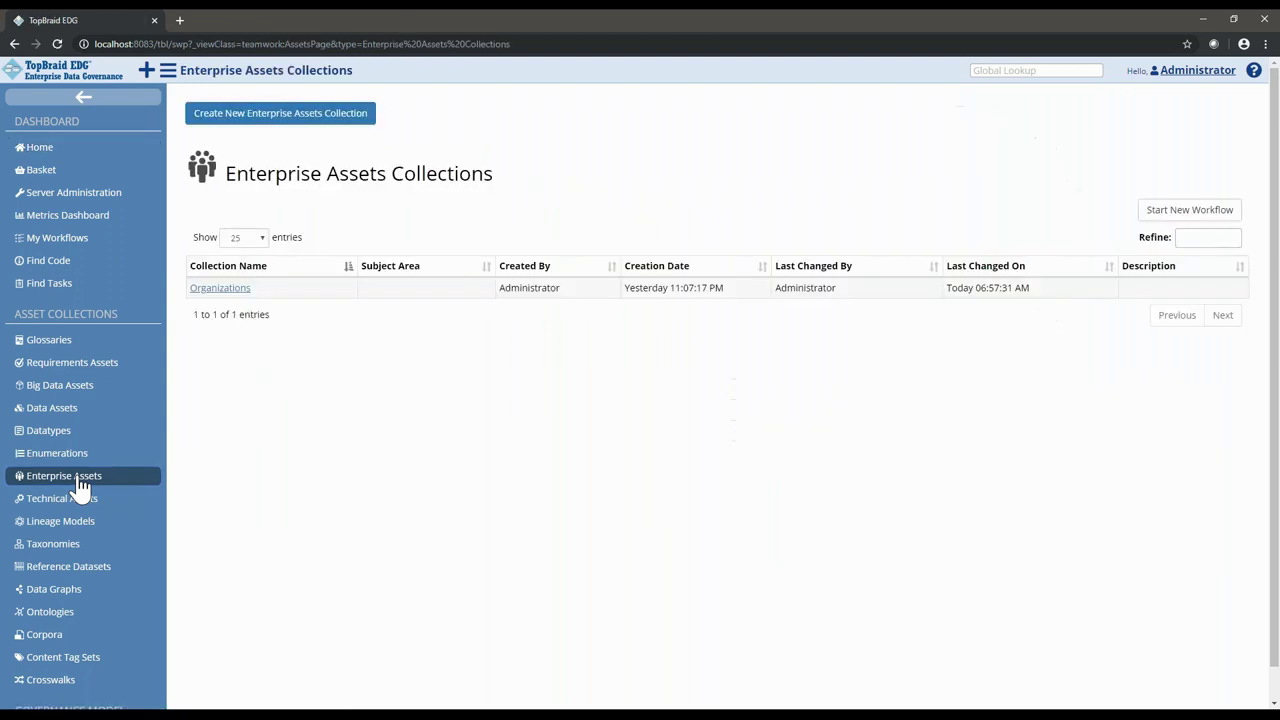
click(231, 291)
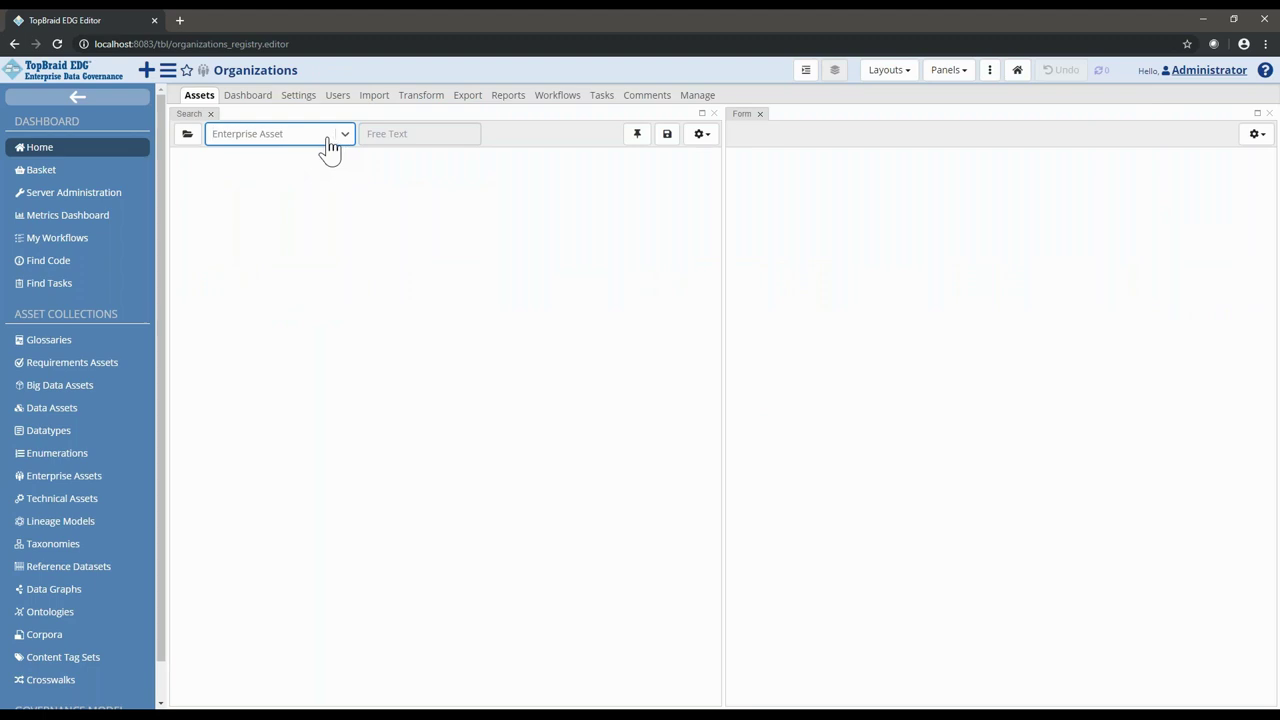
click(327, 145)
click(345, 138)
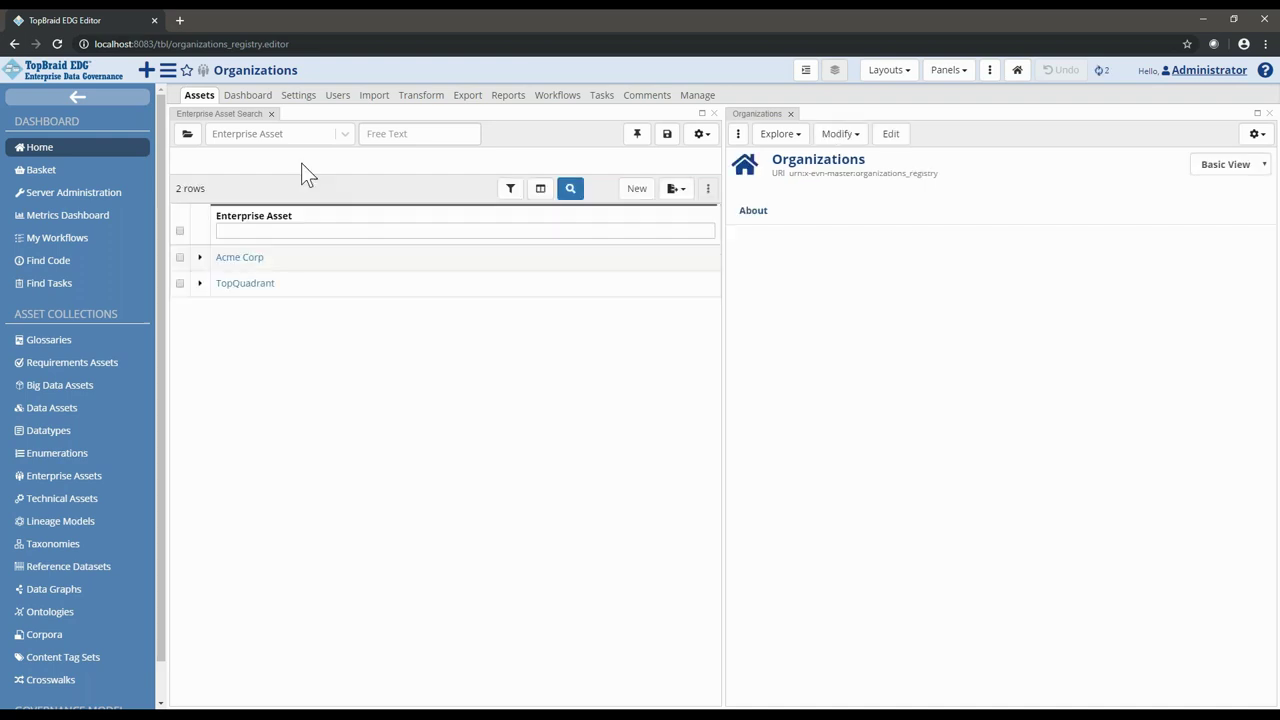
click(330, 136)
click(334, 140)
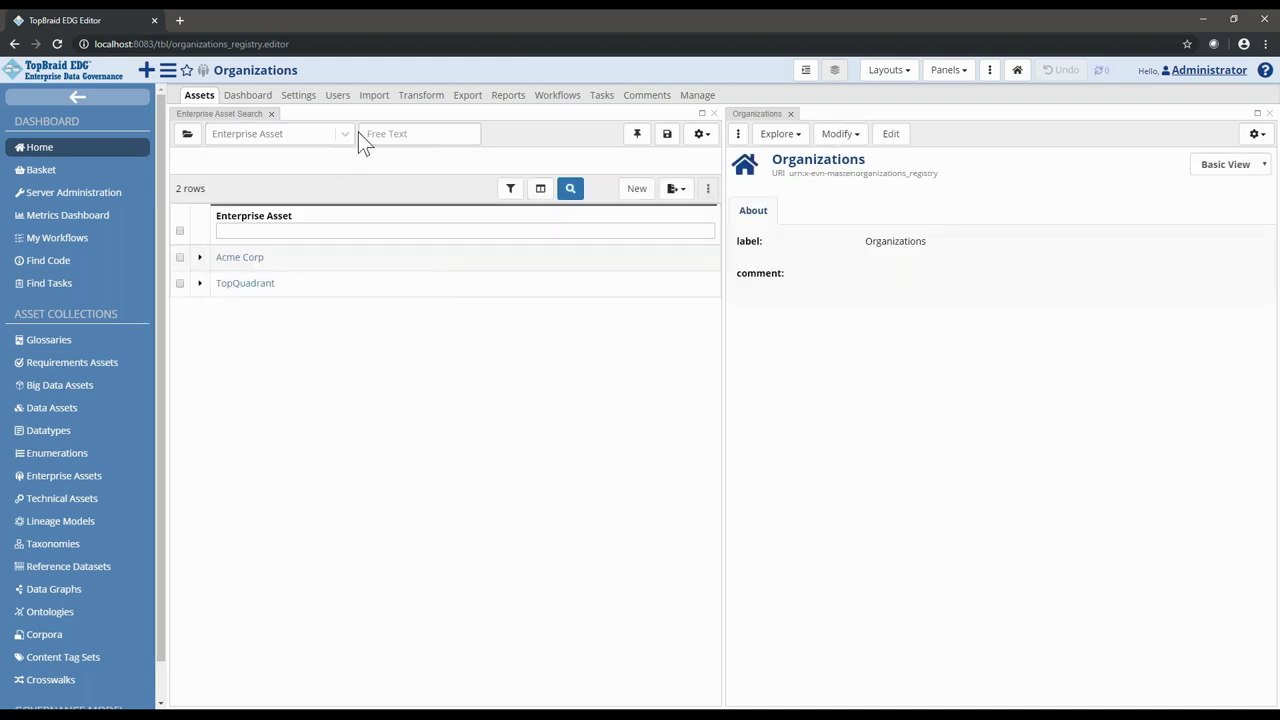
click(345, 136)
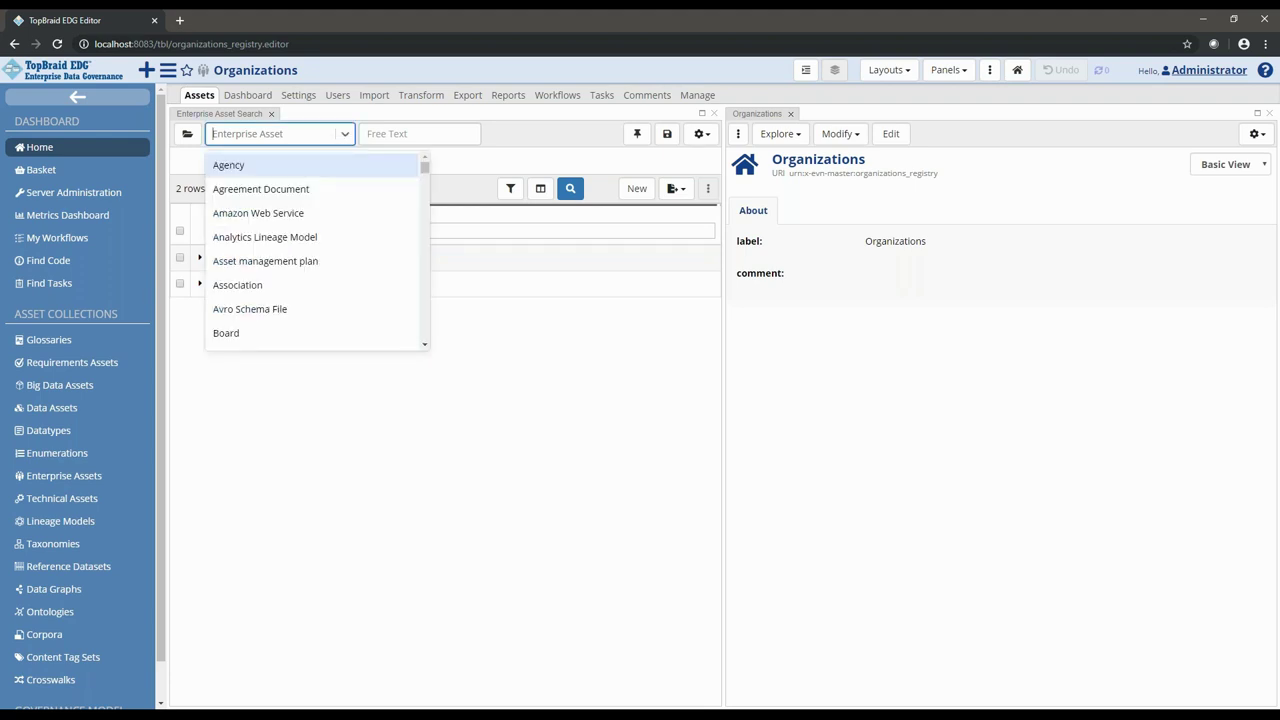
click(345, 136)
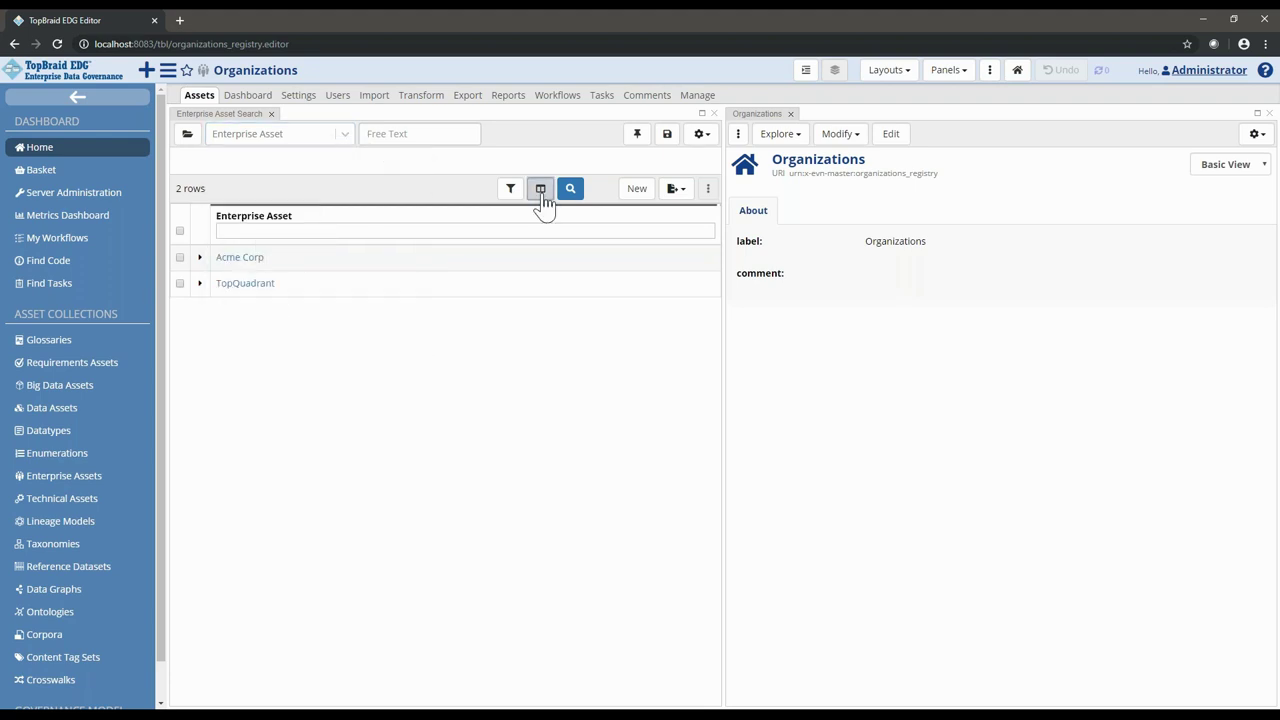
Step: Add the type column to the Enterprise Asset search results
click(542, 196)
click(366, 285)
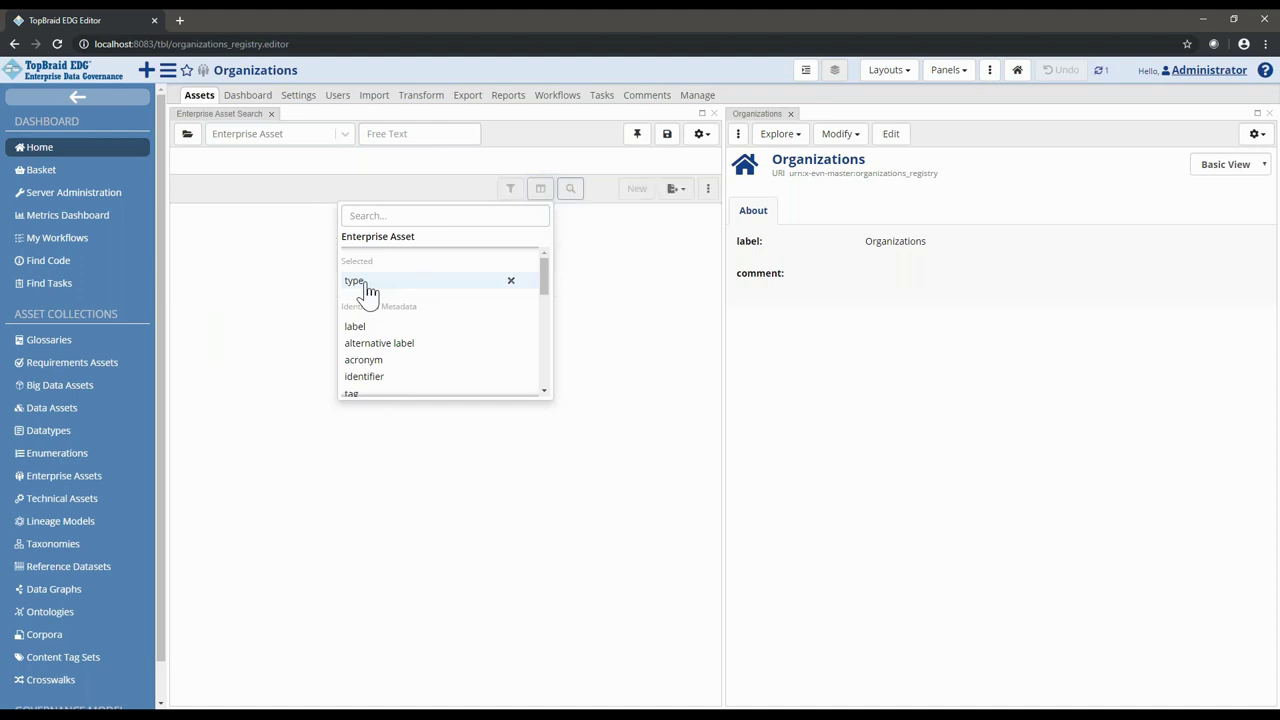
click(571, 374)
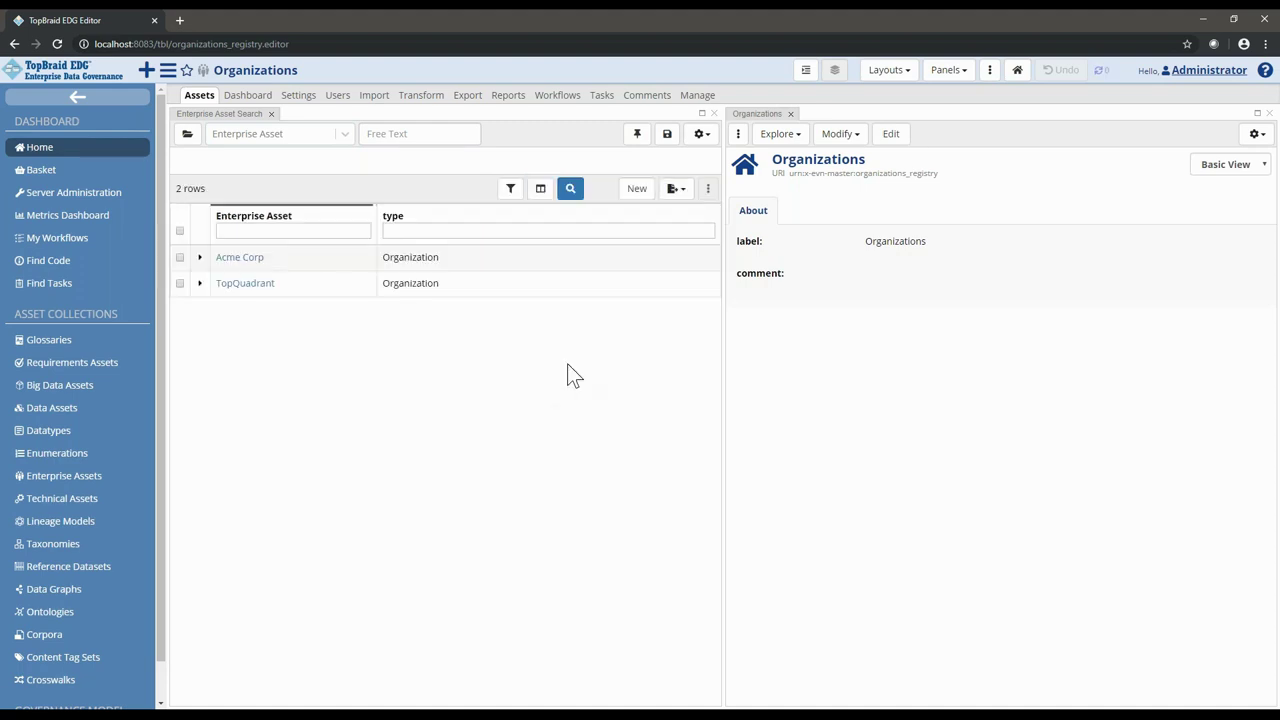
Step: Open Acme Corp's form, turn off showing properties that have no values, and view TopQuadrant's details
click(248, 262)
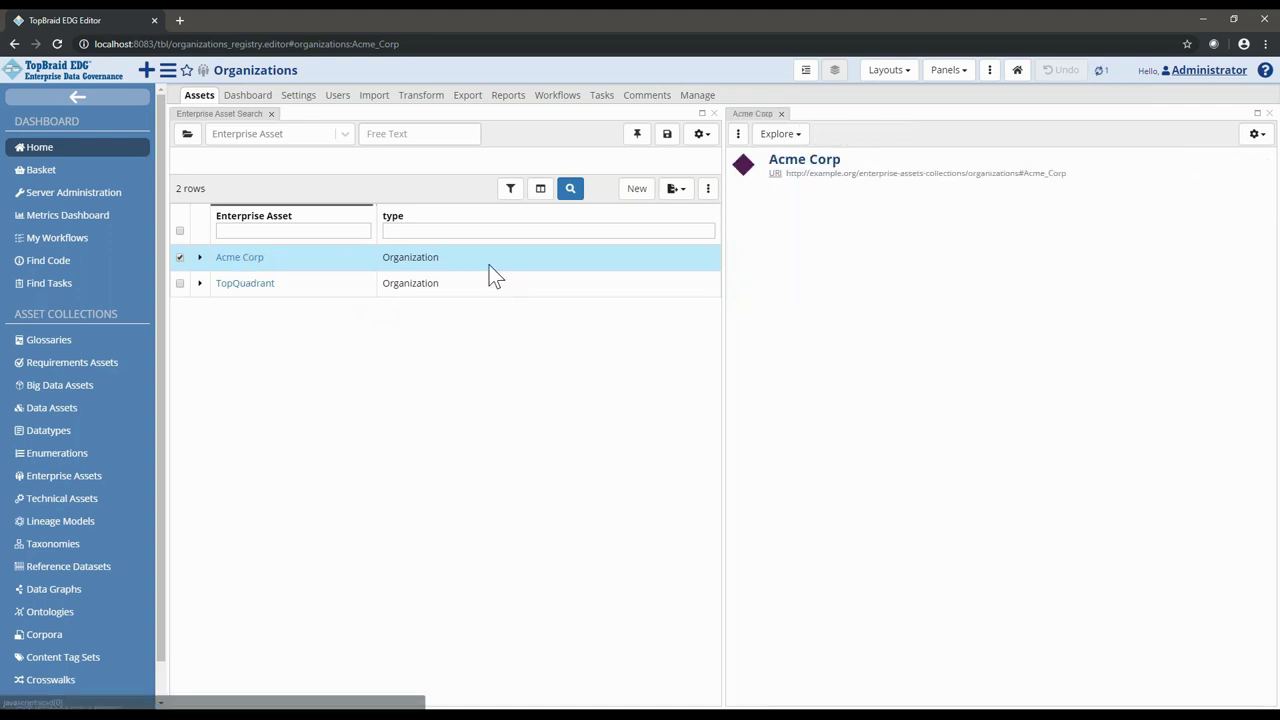
click(1256, 135)
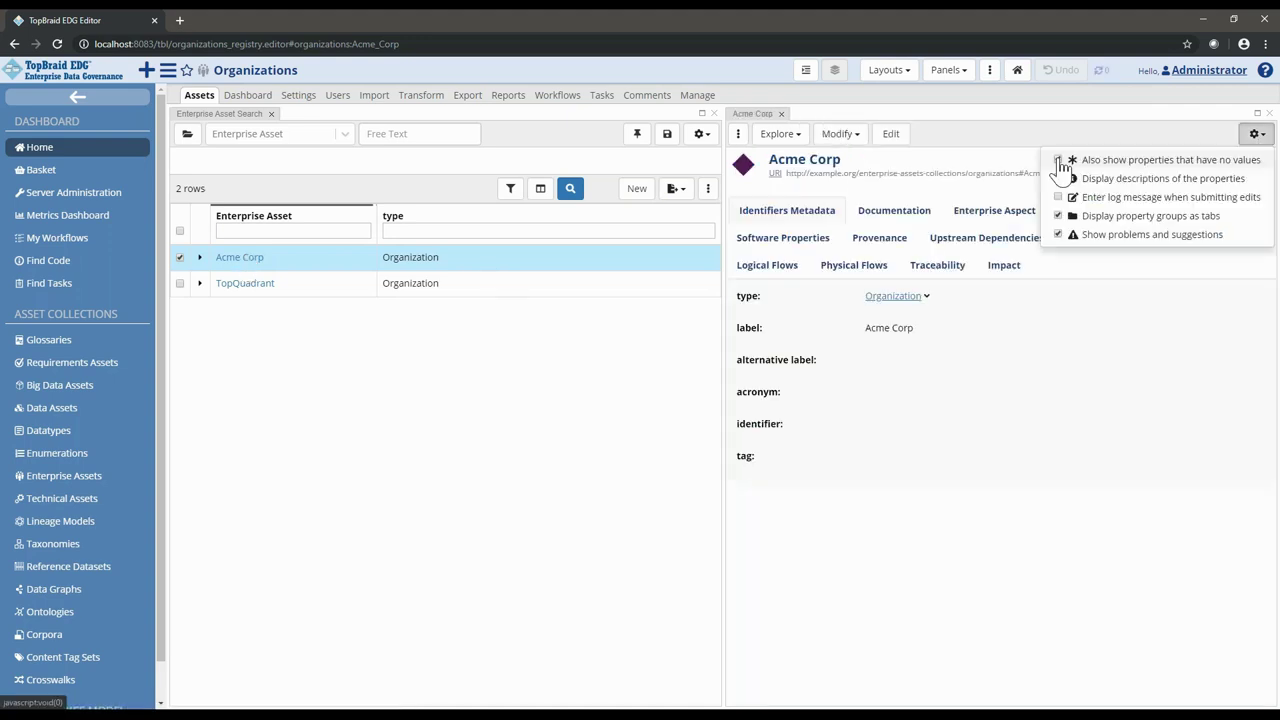
click(1058, 160)
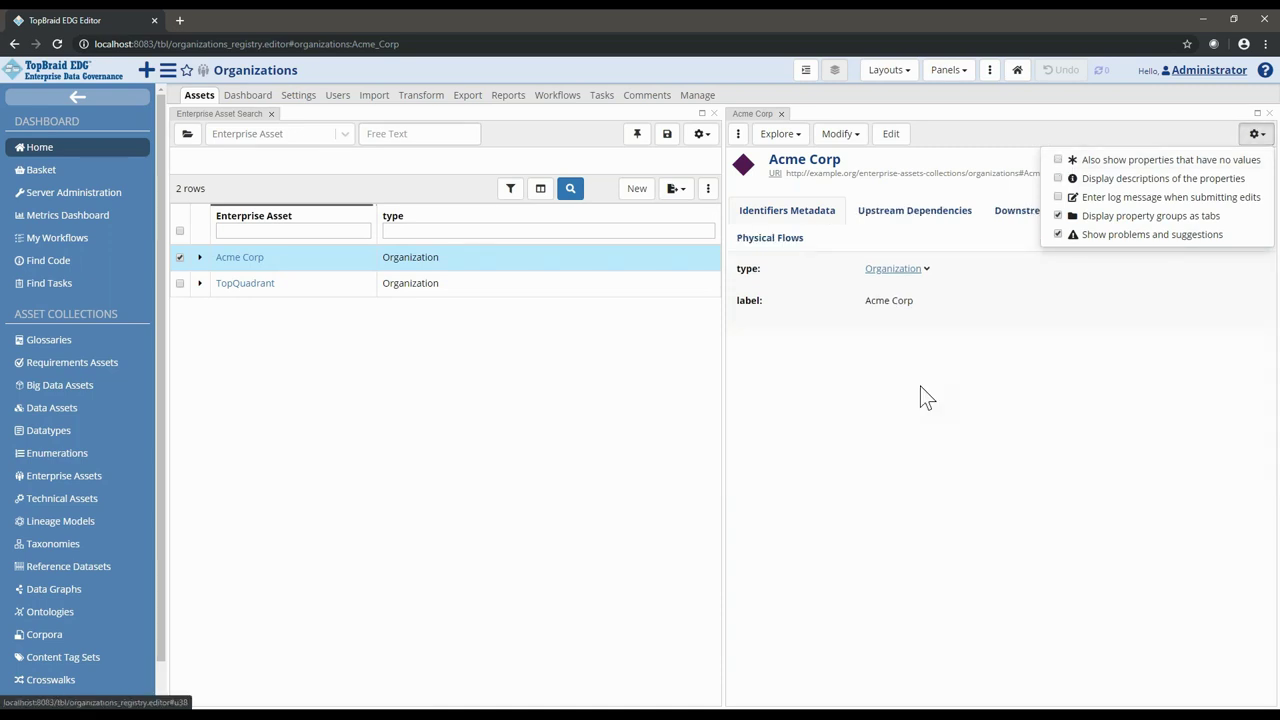
click(921, 388)
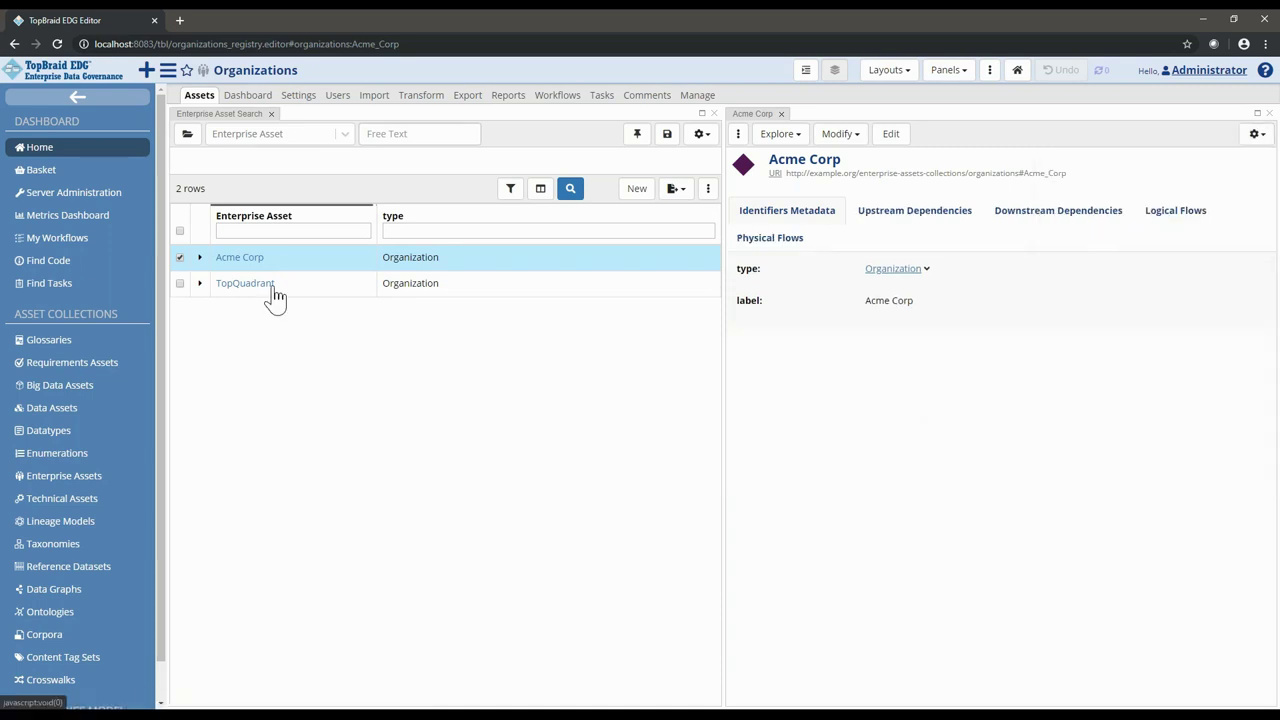
click(275, 296)
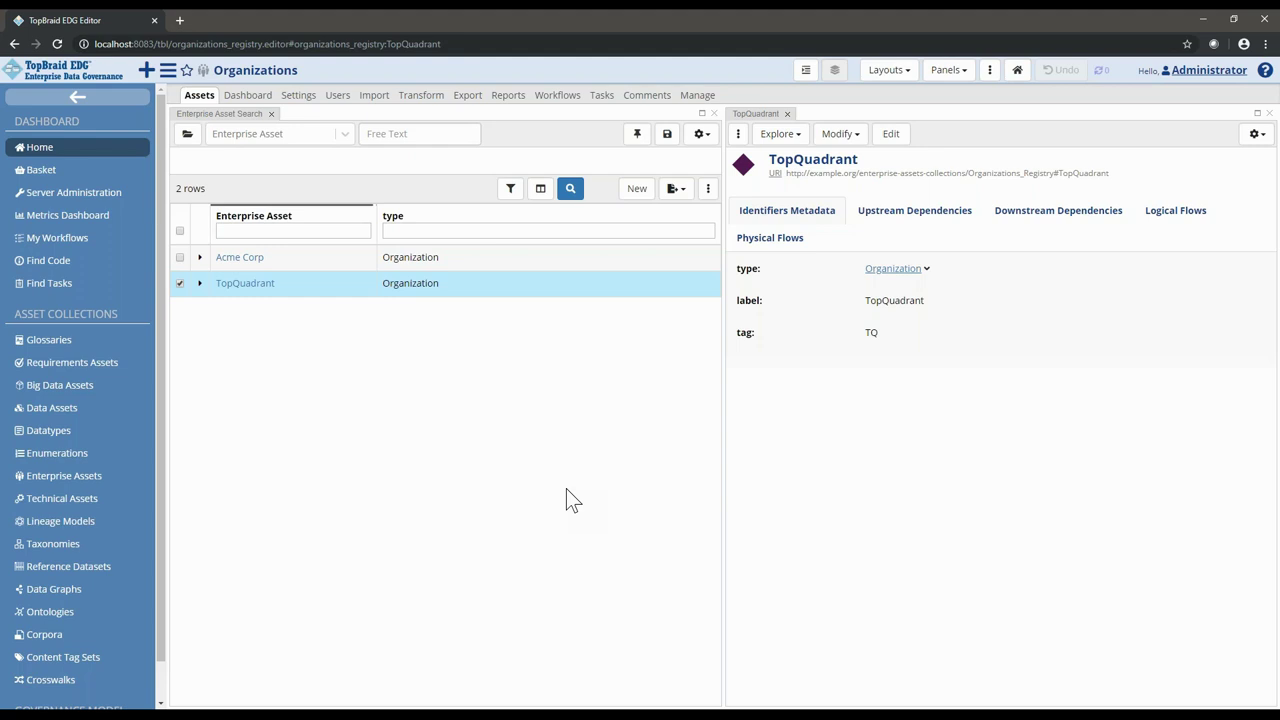
Step: Open the GraphQL query page from the Organizations export options and run an organizations query returning uri, label and the acronym string
click(475, 96)
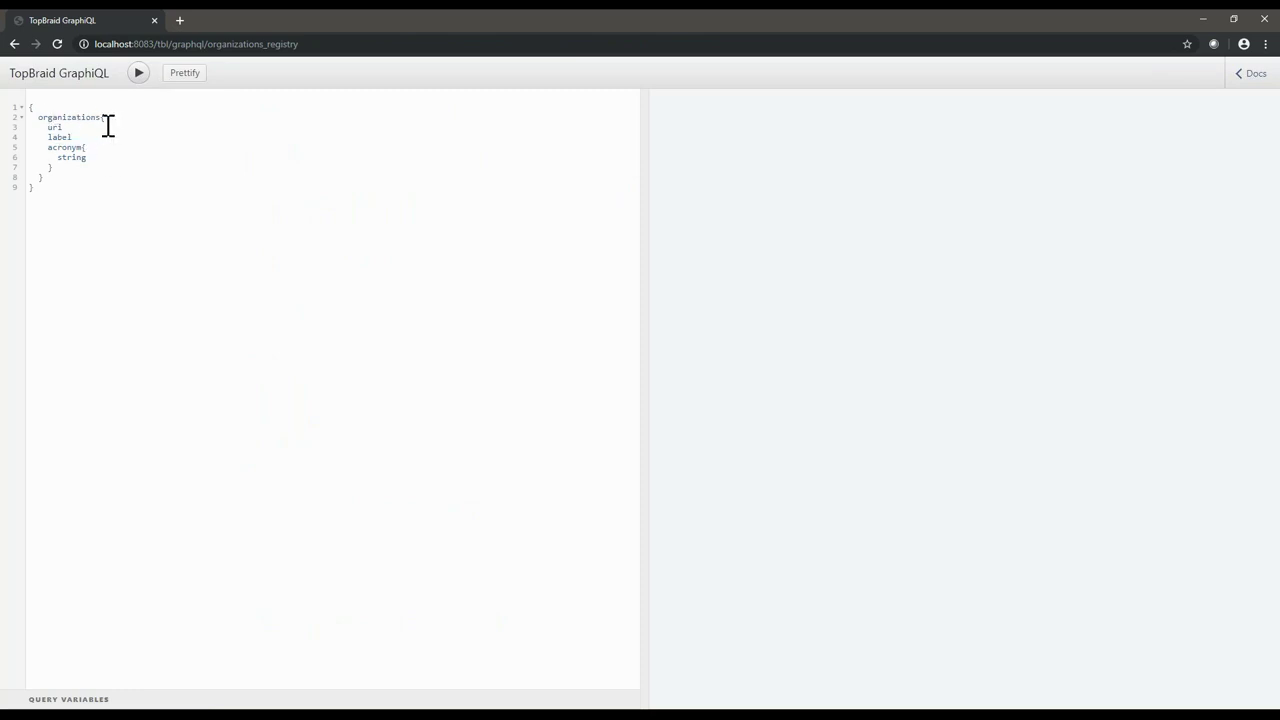
click(140, 74)
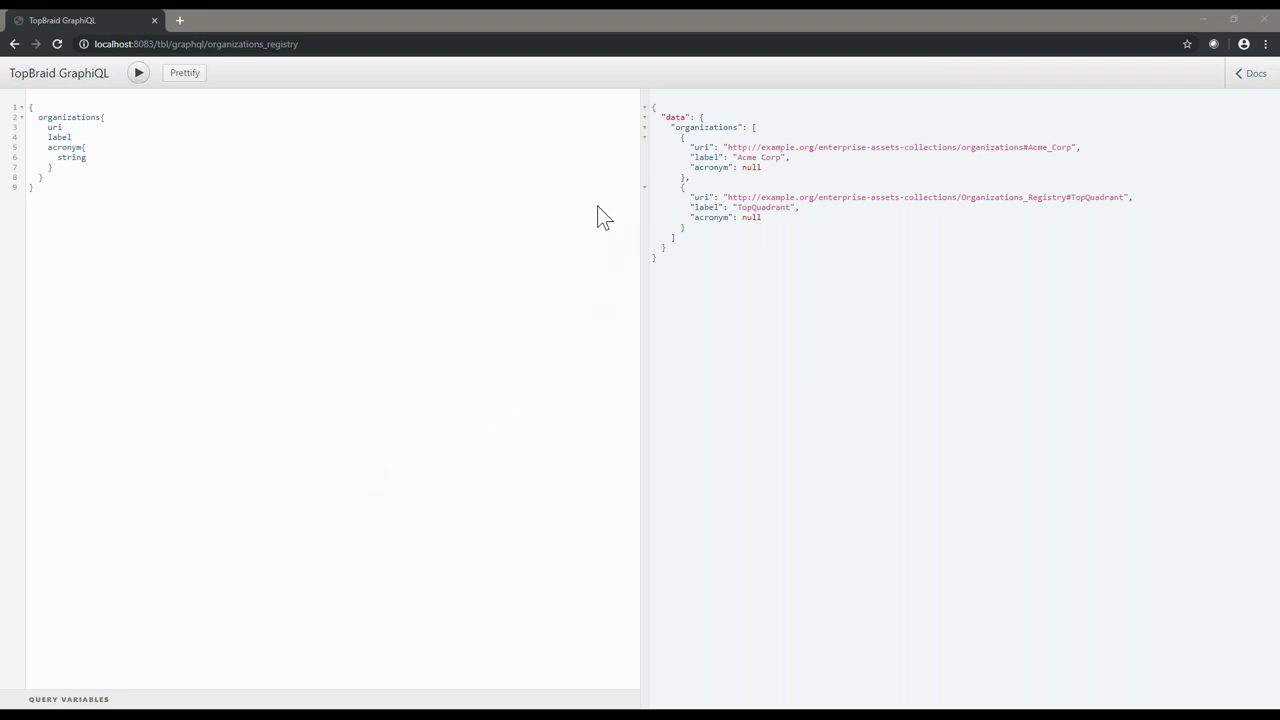
drag(40, 189, 27, 95)
text(mutation{   createOrganization(input:{     uri:"http://whs.org#2.16.840.1.113883.2.1.3.2.4.18.48"     rdfs_label:{string:"WREXHAM MAELOR HOSPITAL"}     tag:{string:"7A1A4"}   })    report{     addedCount     deletedCount     conforms      results{       message       severity       focusNode{         label         uri       }       suggestions{         message         confidence       }     }    }    commit(message:"Create WREXHAM MAELOR HOSPITAL")  })
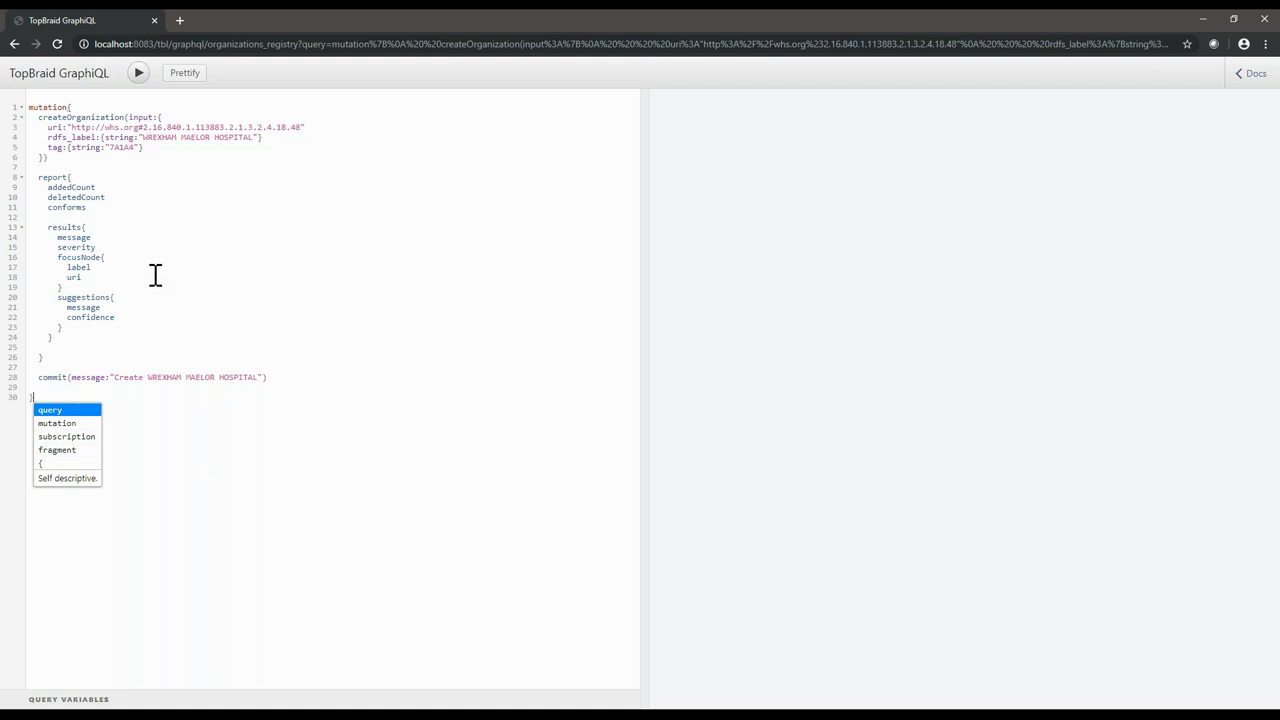
click(140, 74)
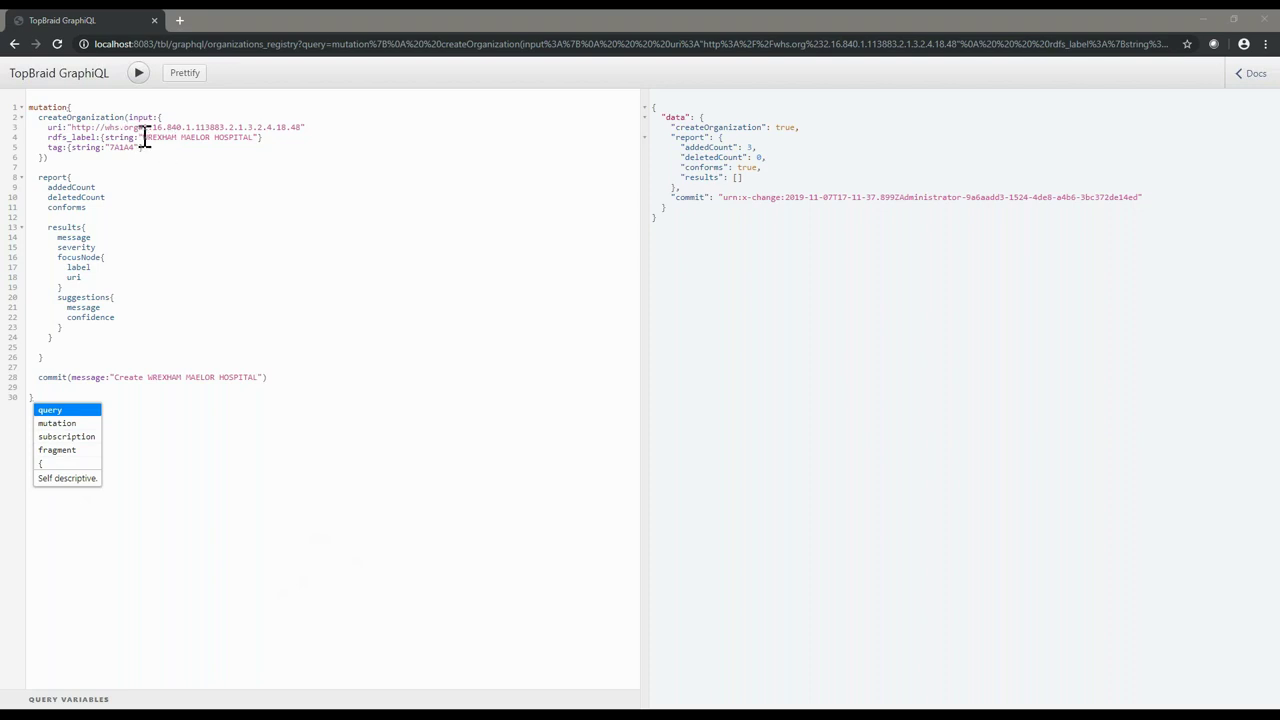
drag(256, 137, 146, 141)
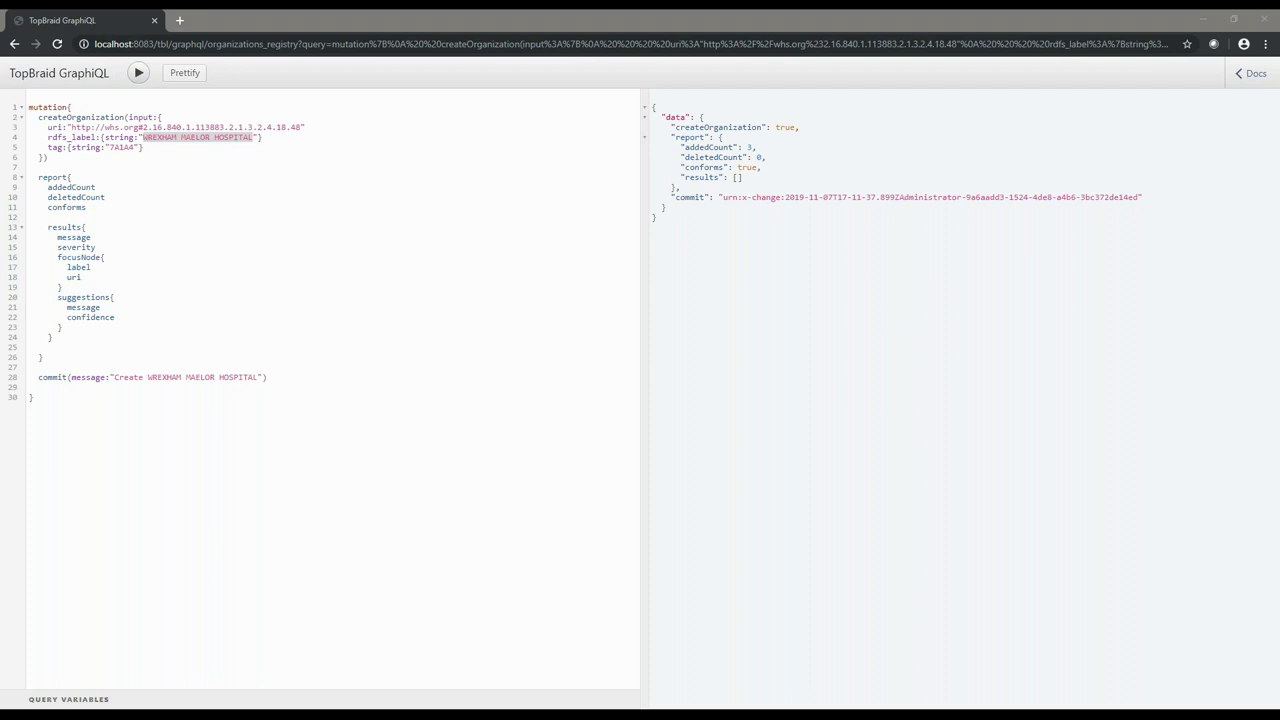
click(127, 426)
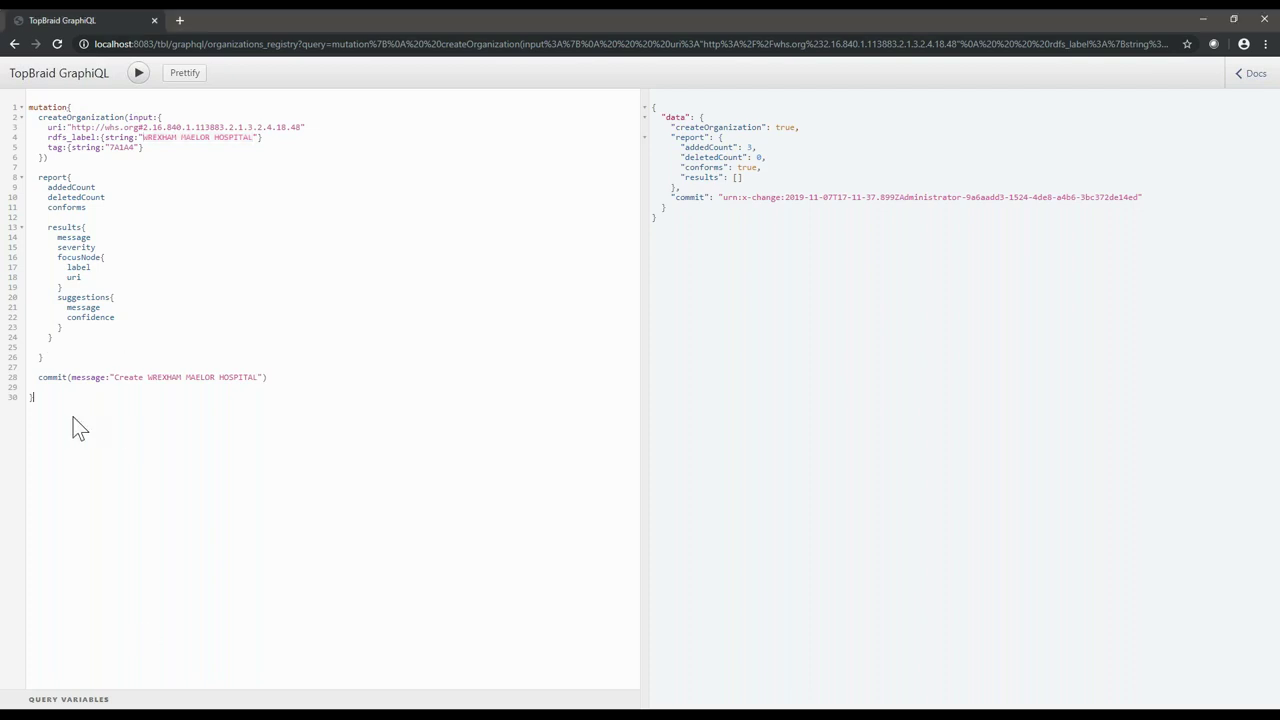
Step: Replace it with an addToOrganization mutation giving the hospital's uri the acronym "WMH", with a report and commit message "Add Acronym", and run it
drag(80, 428, 23, 106)
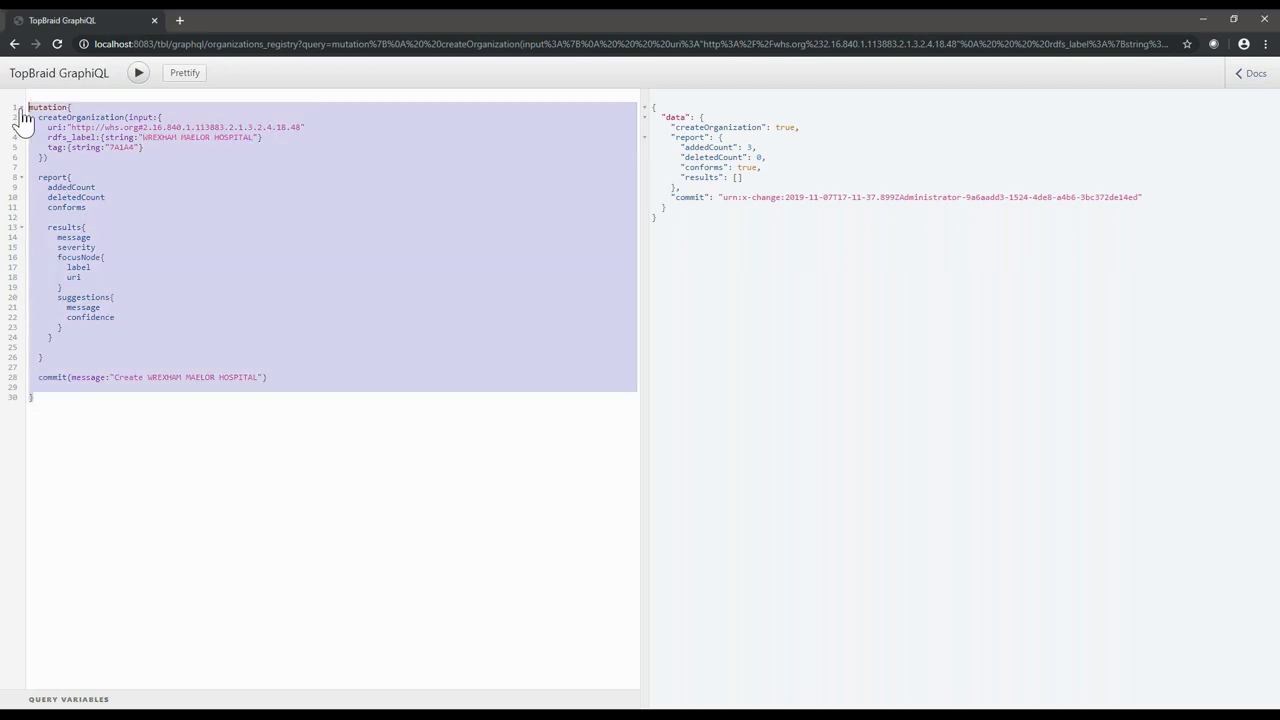
text(mutation{   addToOrganization(input:{     uri:"http://whs.org#2.16.840.1.113883.2.1.3.2.4.18.48"     acronym:{string:"WMH"}   })    report{     addedCount     deletedCount     conforms      results{       message       severity       focusNode {         label         uri       }       suggestions{         message         confidence       }     }   }    commit(message:"Add Acronym") })
key(ctrl+Return)
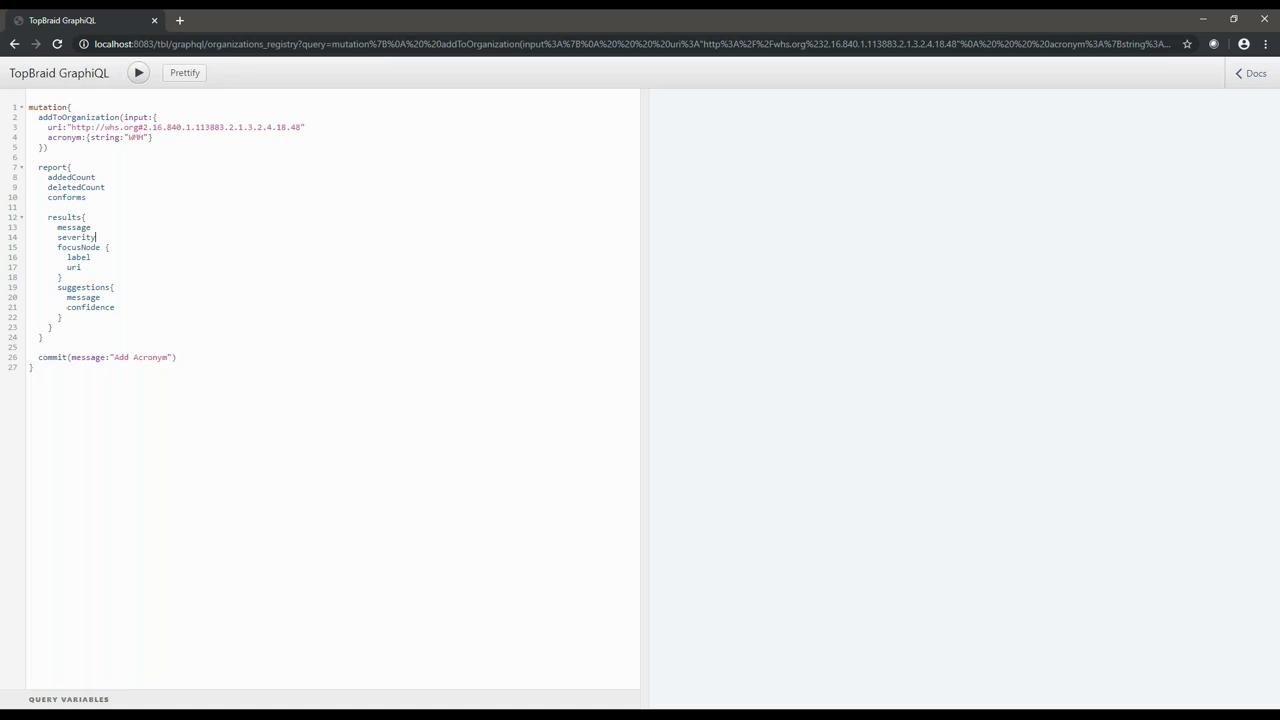
click(138, 74)
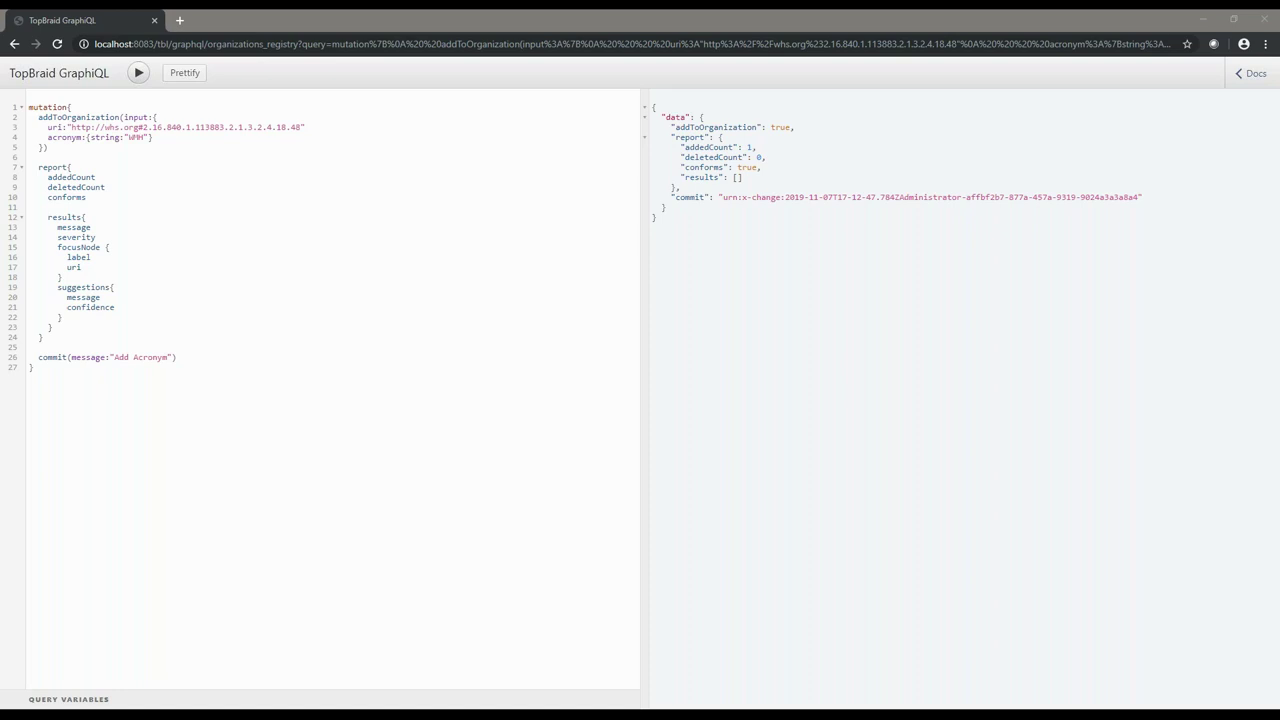
Step: Reopen the GraphQL query page, replace the mutation with an organizations query returning uri, label and the acronym string, run it, and check the hospital's entry
click(16, 44)
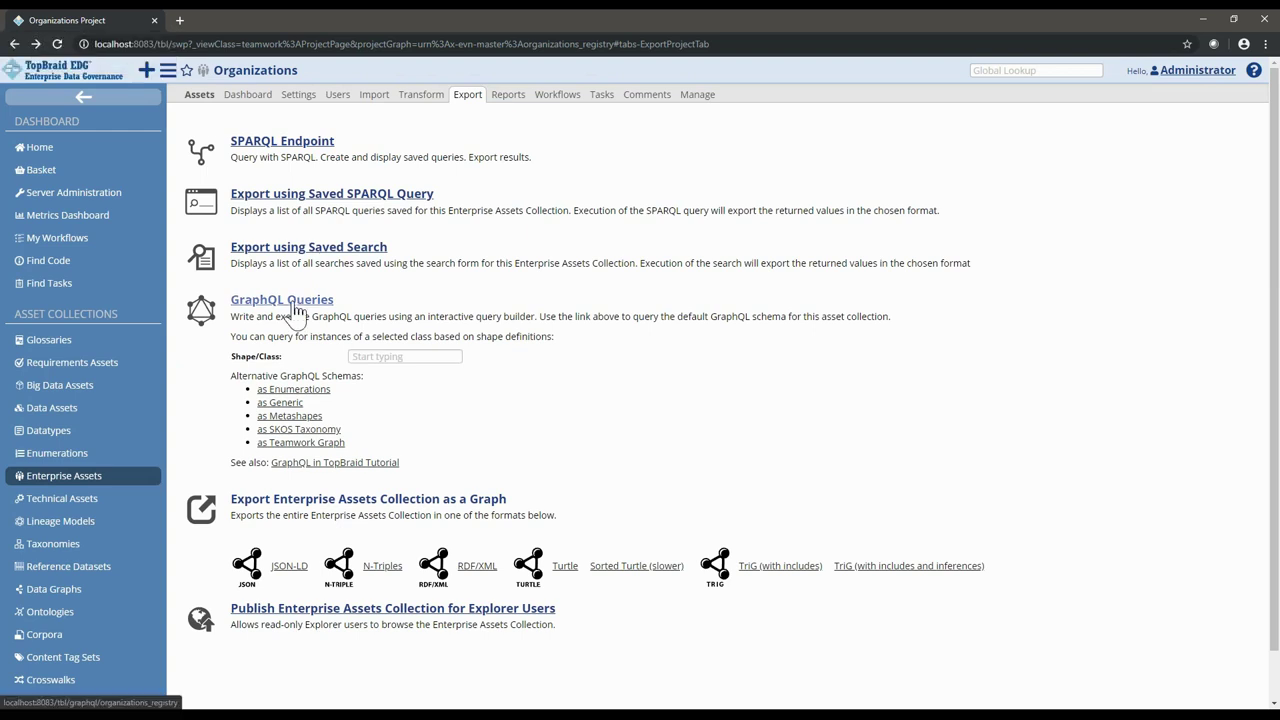
click(284, 300)
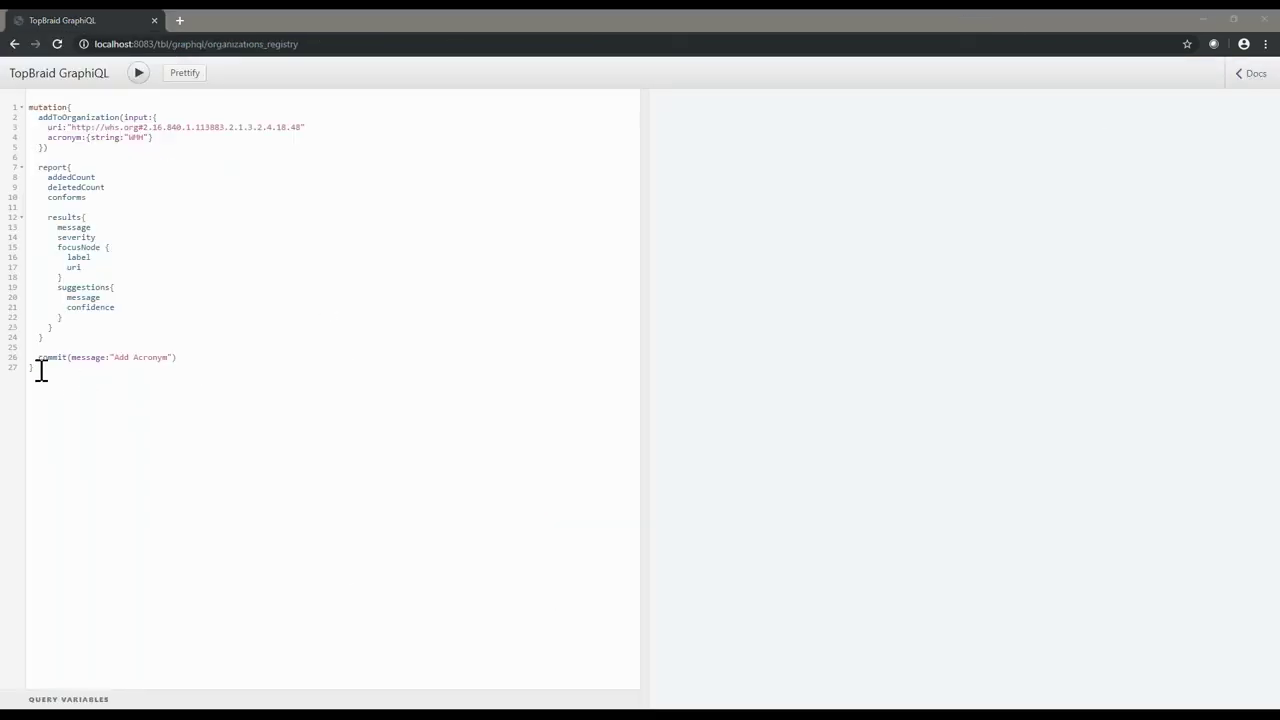
drag(34, 367, 28, 50)
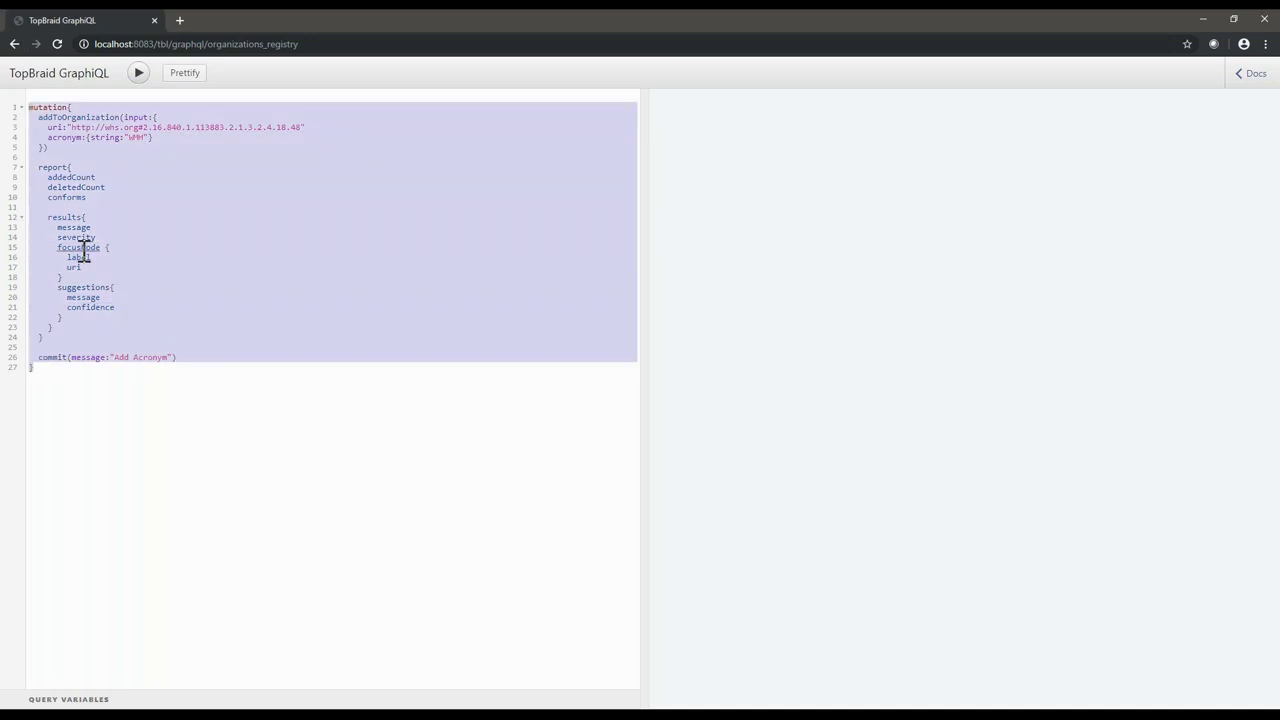
text({   organizations{     uri     label     tag{       string     }   } })
double_click(56, 147)
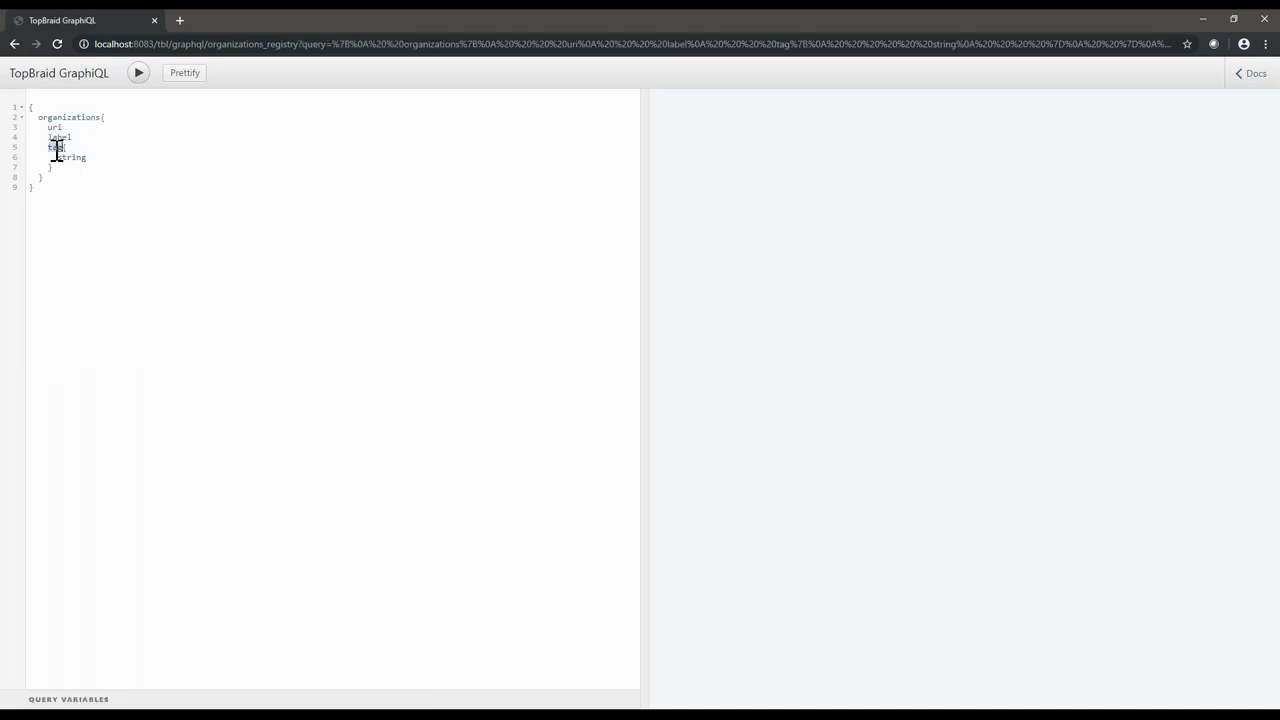
text(ac)
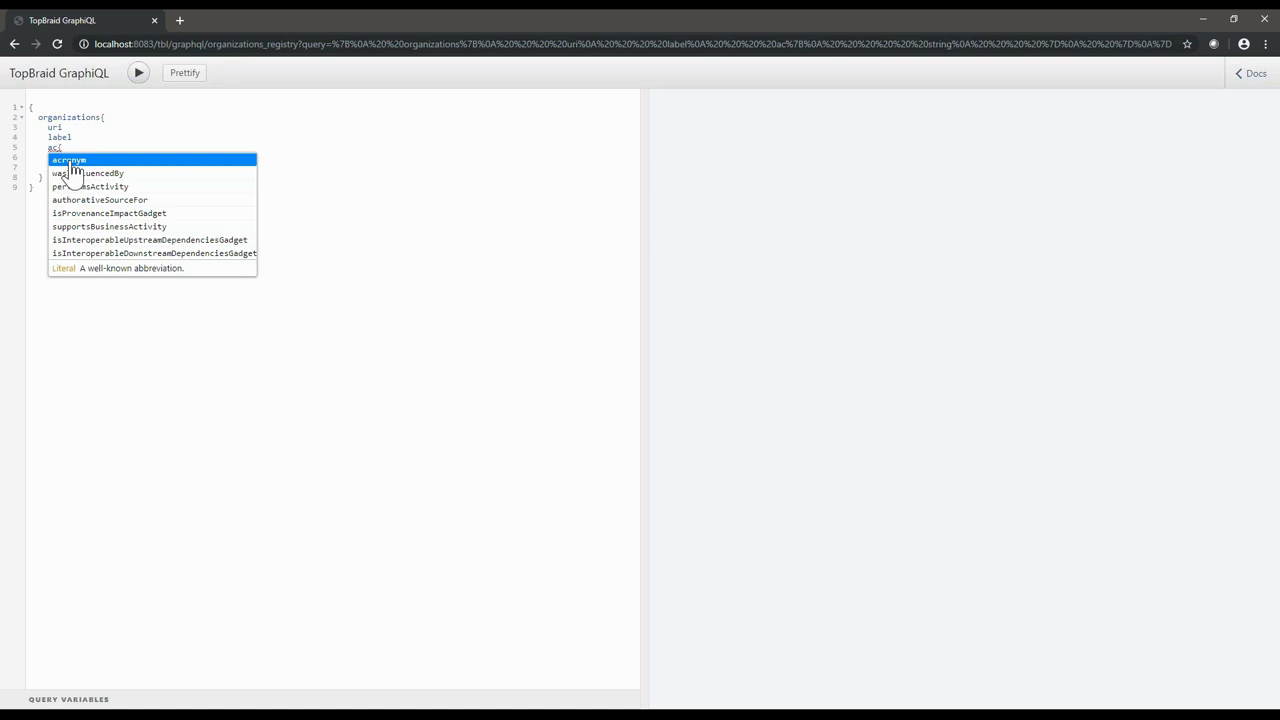
key(Return)
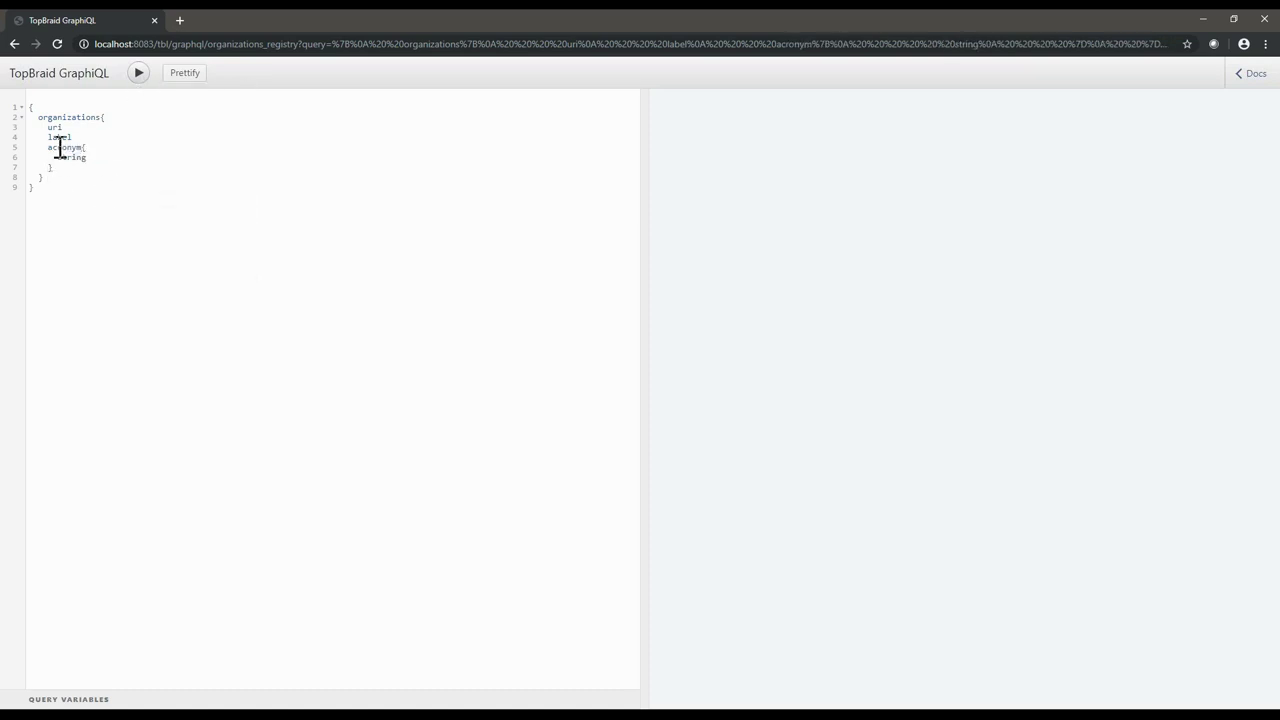
click(137, 80)
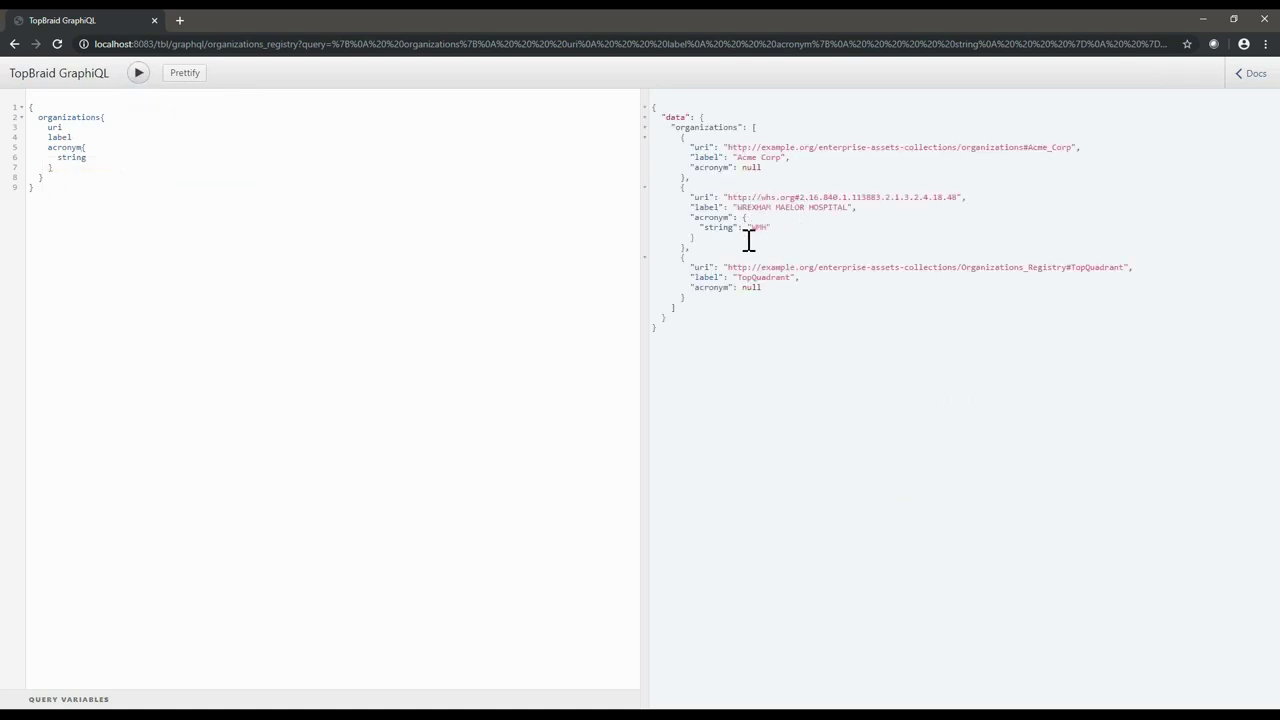
drag(709, 249, 643, 191)
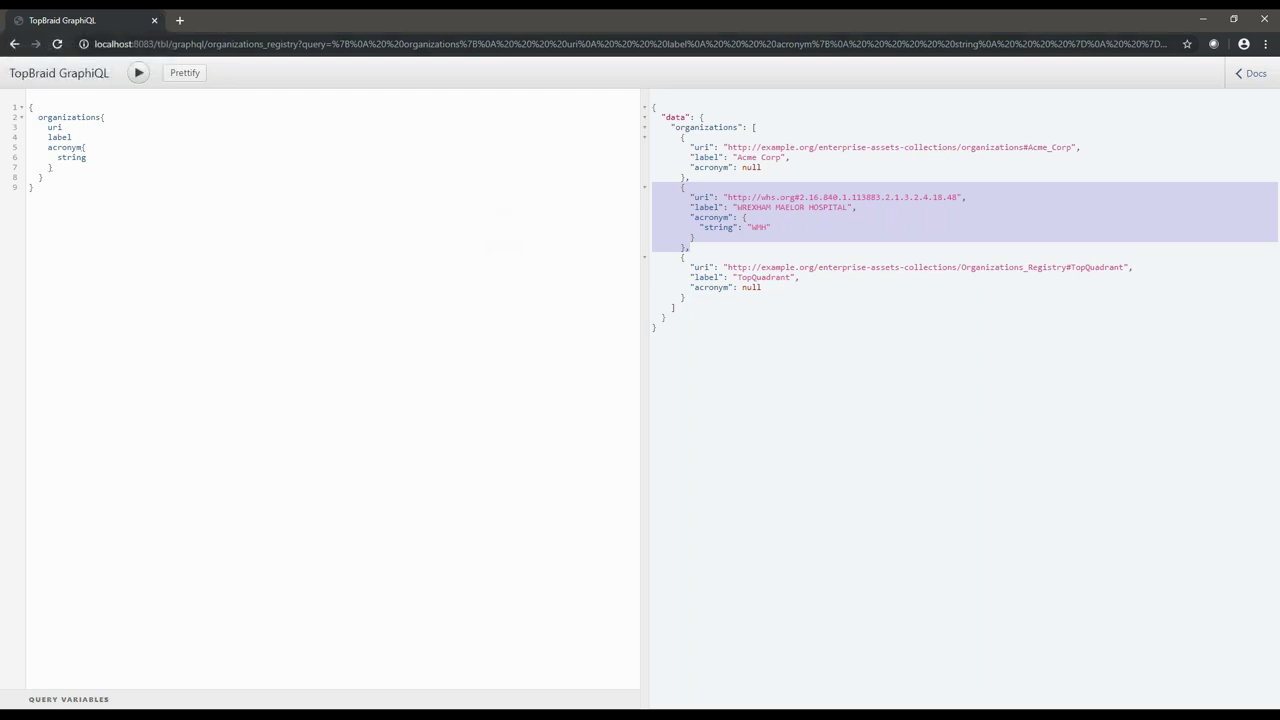
Step: Return to the Organizations collection's asset list and open WREXHAM MAELOR HOSPITAL
click(14, 44)
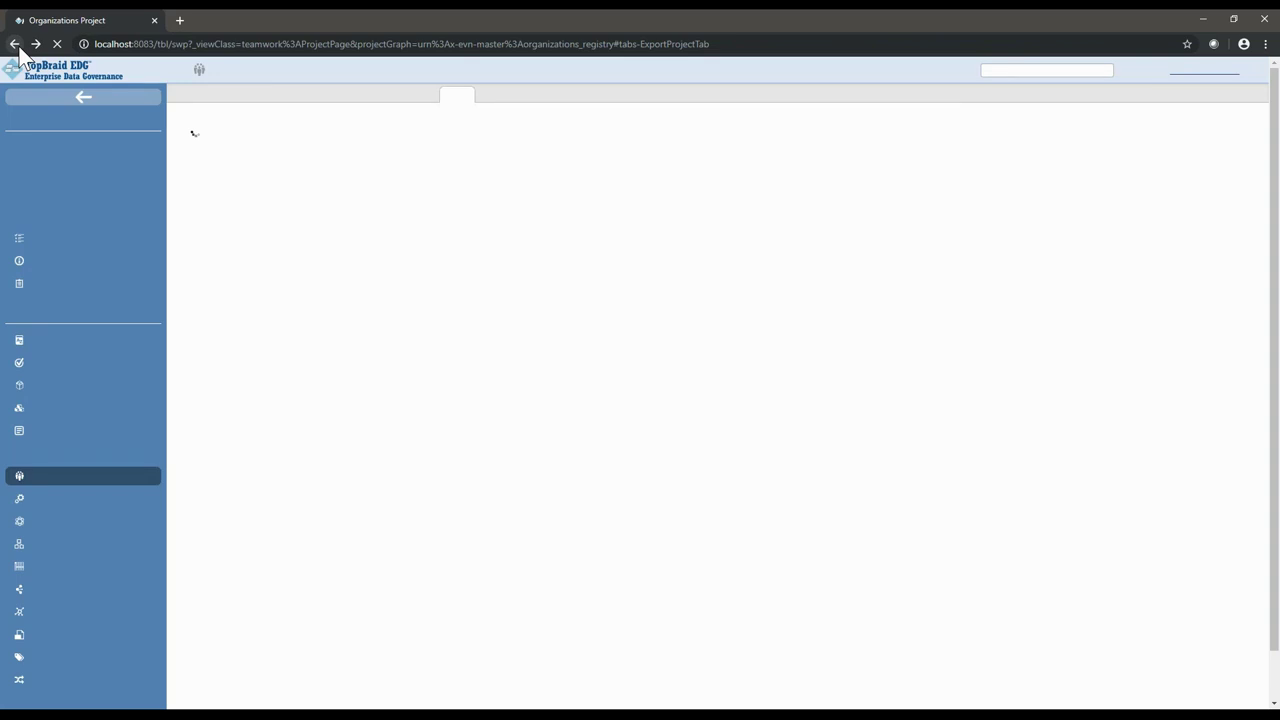
click(205, 95)
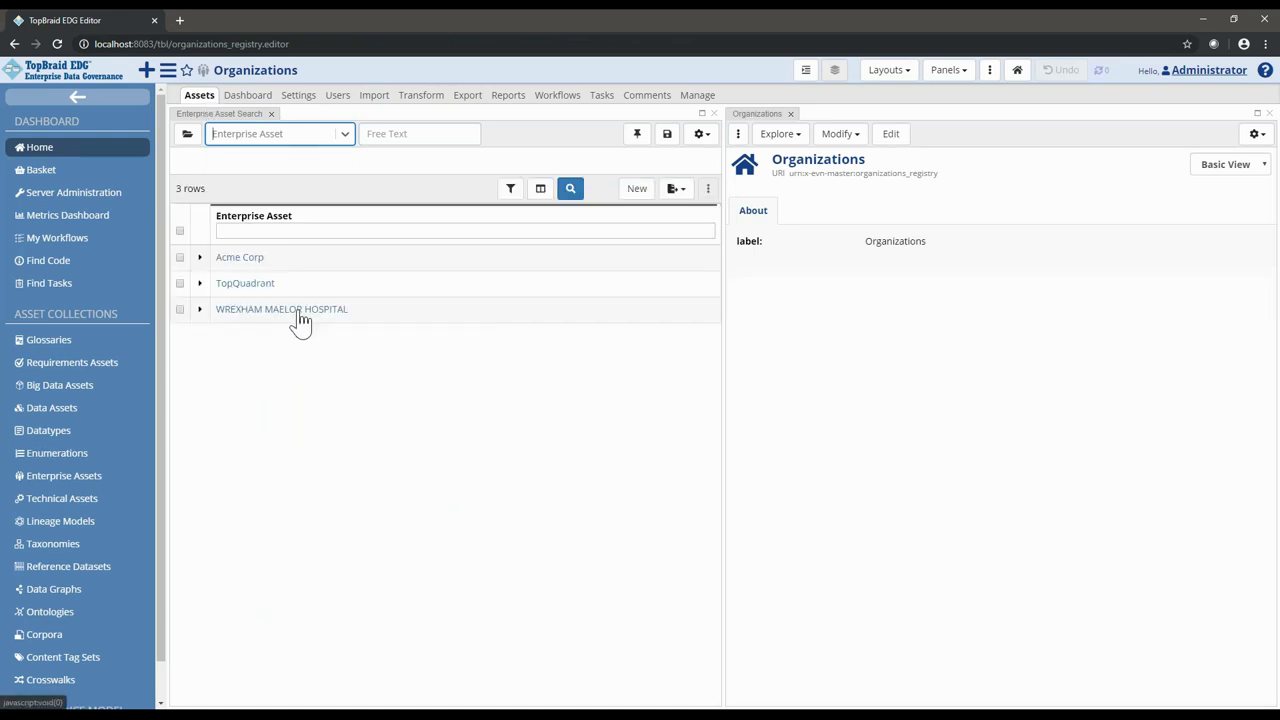
click(300, 318)
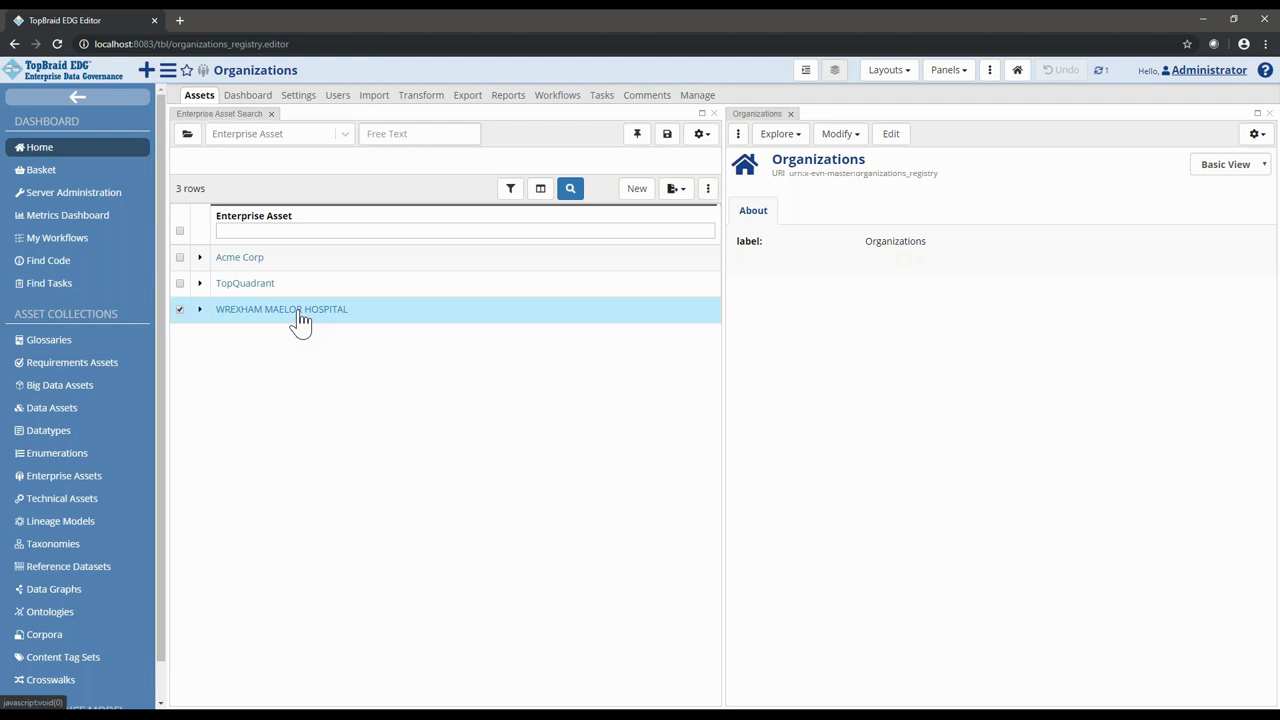